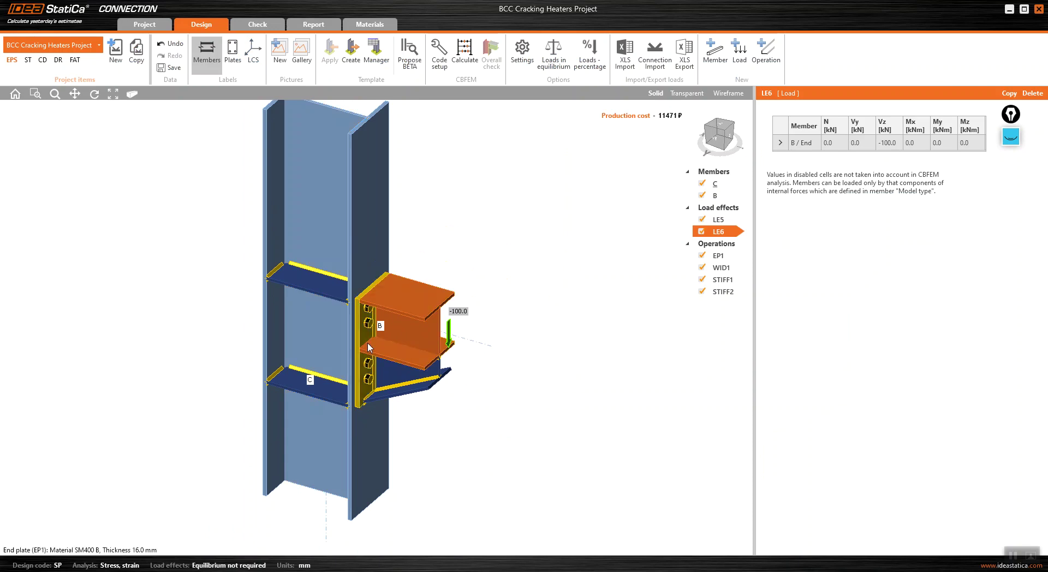
Examine the end plate joint between beam B and column C in the front view, close up at the plate and bolts.
left_click(391, 315)
scroll(391, 315, "down", 3)
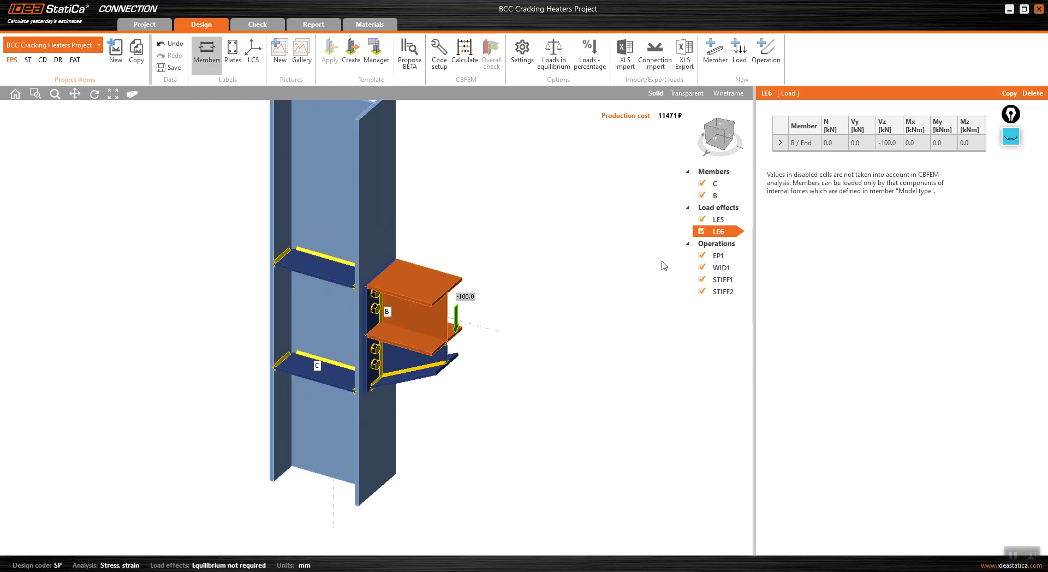
left_click(717, 143)
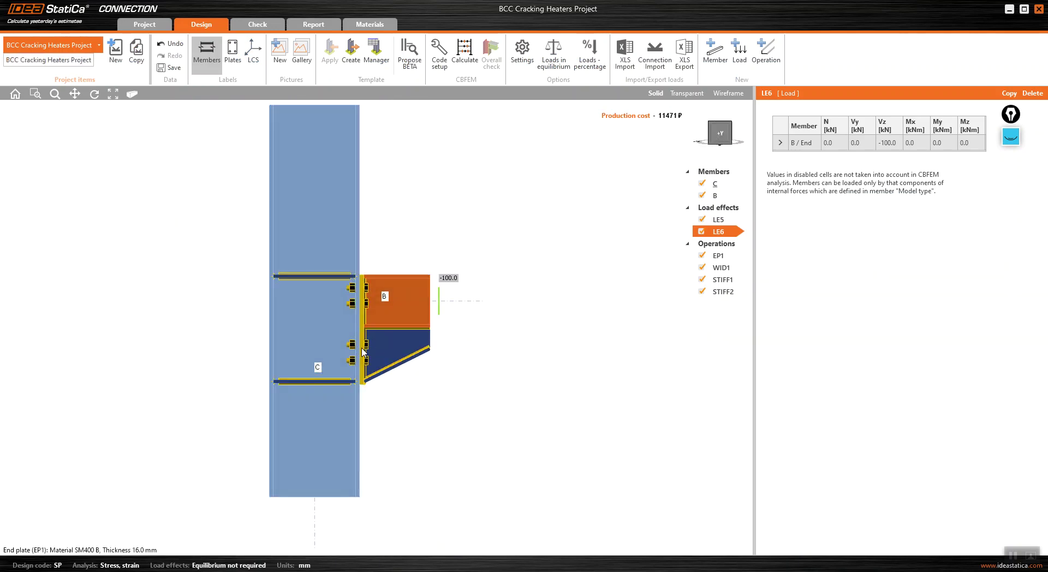
scroll(379, 320, "up", 4)
scroll(360, 254, "down", 2)
scroll(360, 254, "up", 5)
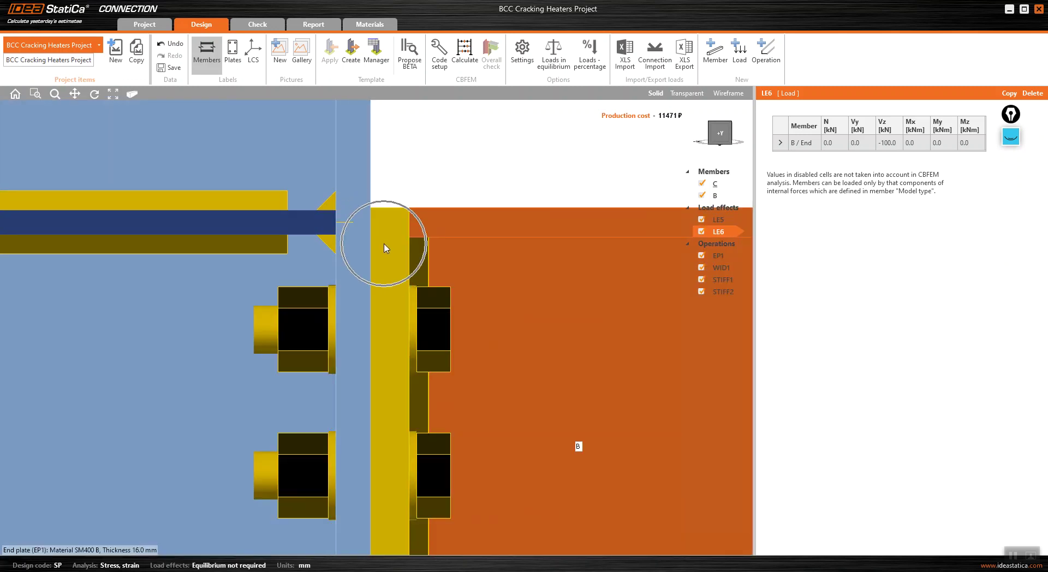
scroll(339, 227, "down", 5)
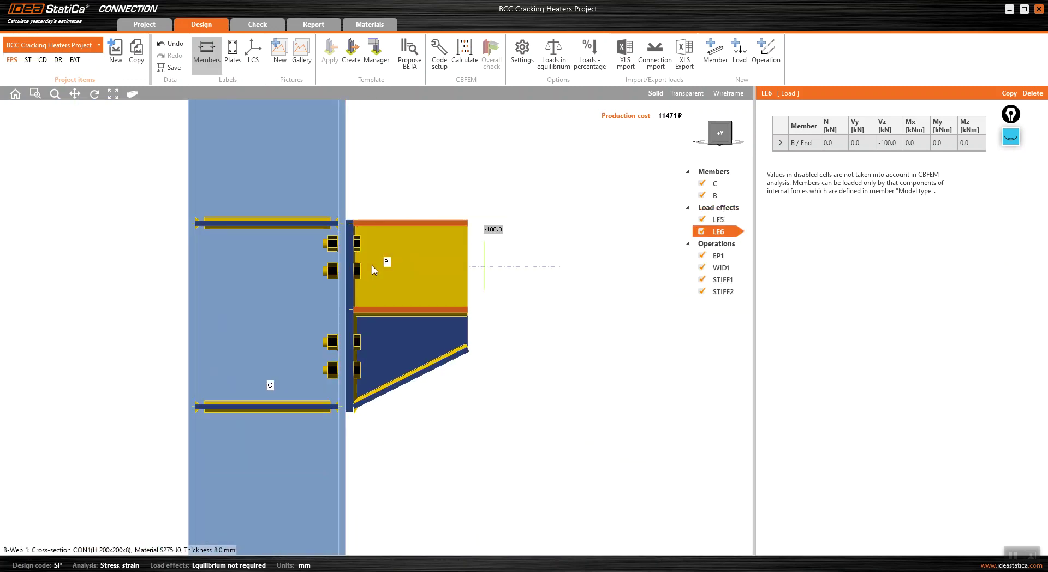
Examine the end plate bolts, the haunch under beam B and the LE6 force arrow at the beam end in 3D.
right_click_drag(421, 282, 413, 265)
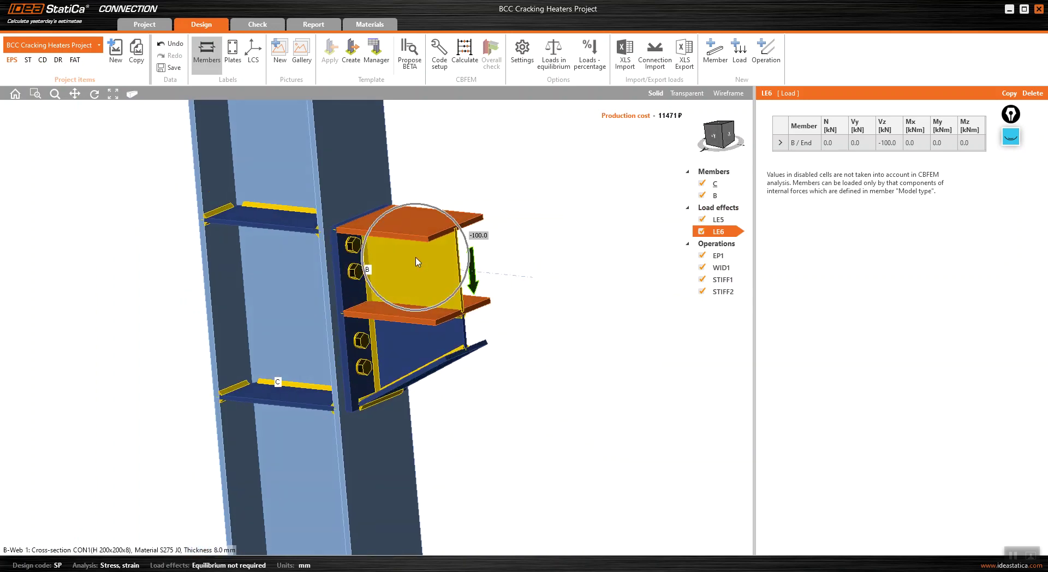
scroll(466, 352, "up", 3)
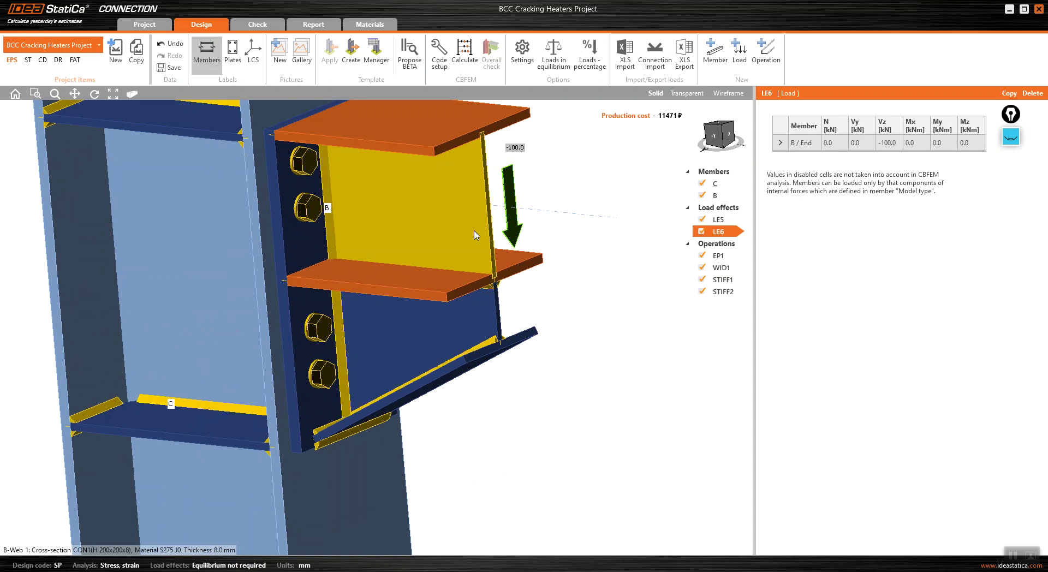
scroll(479, 251, "down", 3)
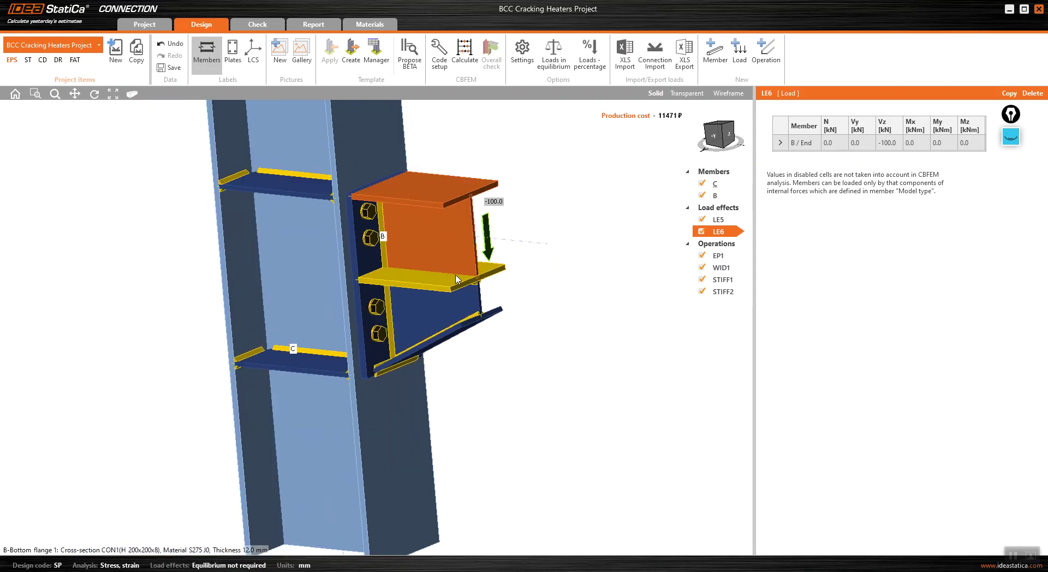
scroll(404, 335, "up", 3)
left_click(362, 345)
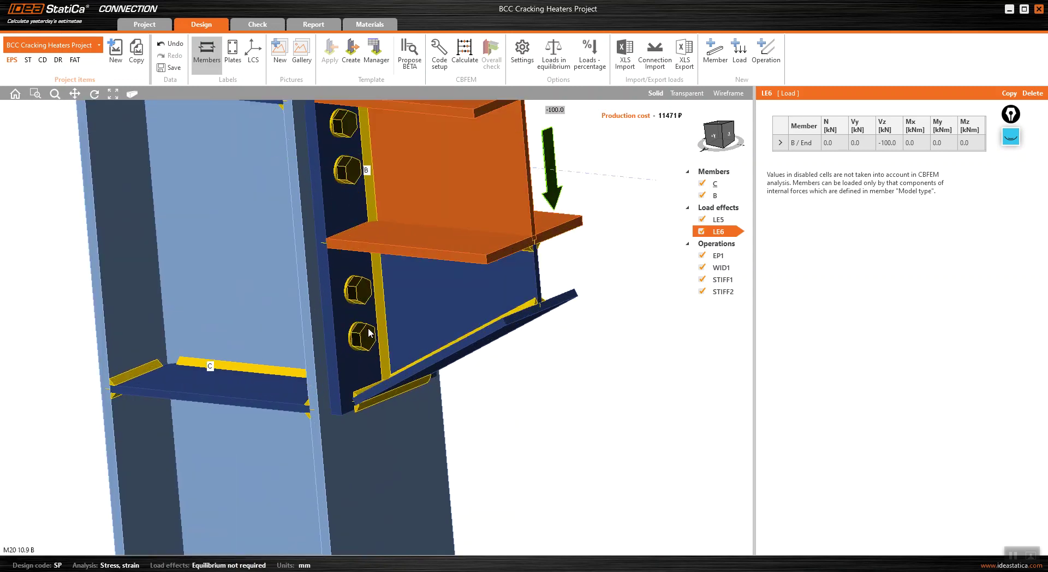
scroll(384, 269, "down", 2)
scroll(385, 268, "up", 3)
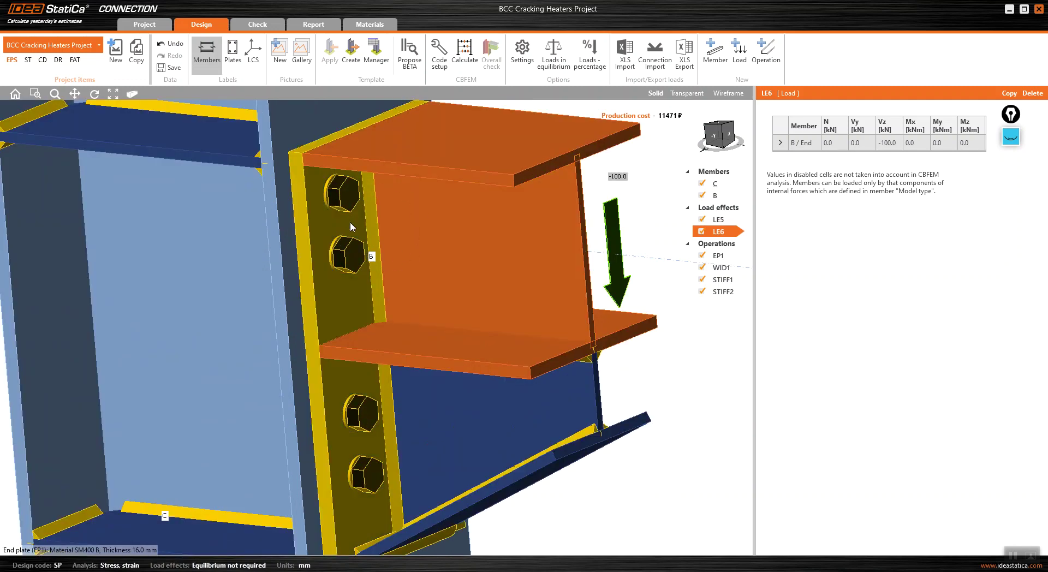
scroll(368, 241, "down", 4)
scroll(482, 269, "up", 3)
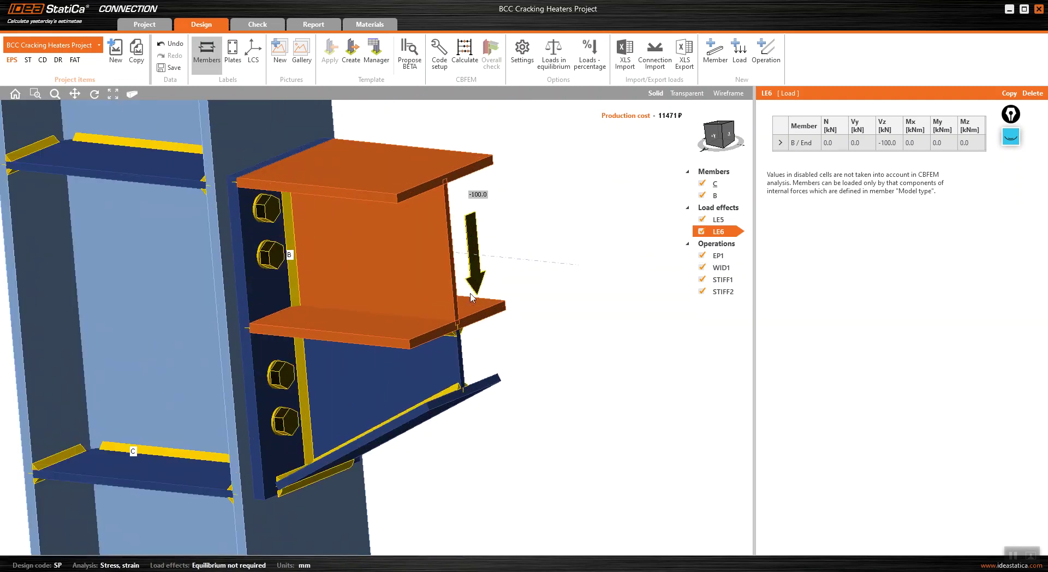
left_click(474, 276)
left_click(474, 277)
scroll(475, 275, "down", 3)
scroll(478, 274, "up", 3)
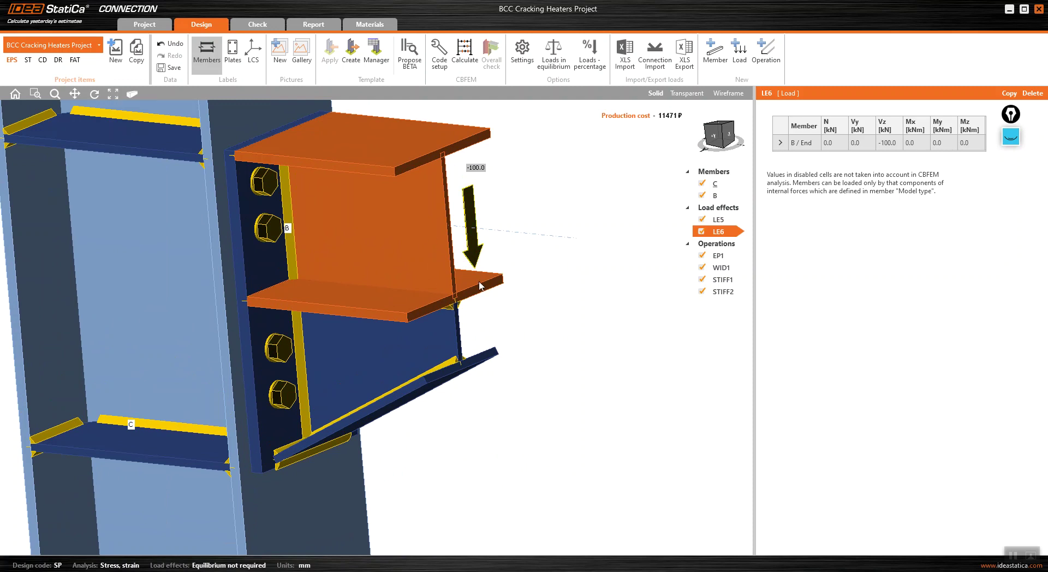
Show load effect LE5 and examine its force direction at the end of beam B.
left_click(719, 235)
left_click(719, 222)
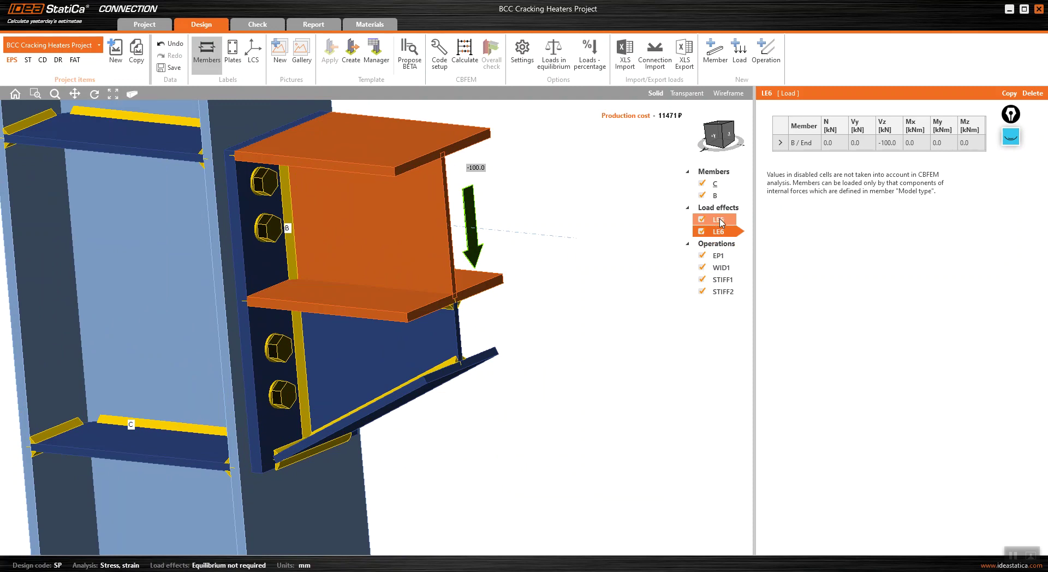
scroll(474, 212, "up", 3)
left_click(476, 207)
scroll(479, 307, "down", 3)
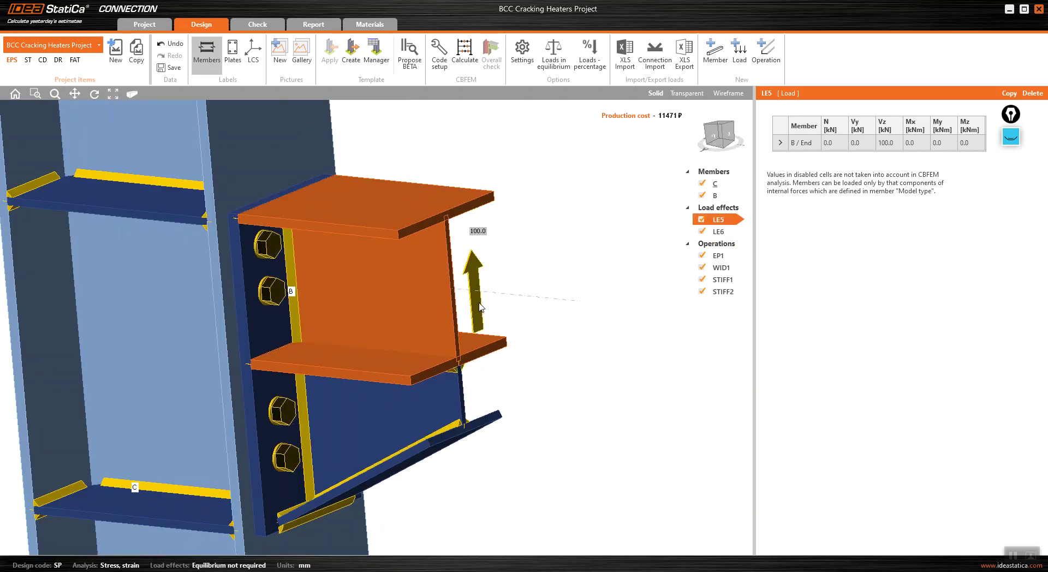
scroll(495, 252, "down", 2)
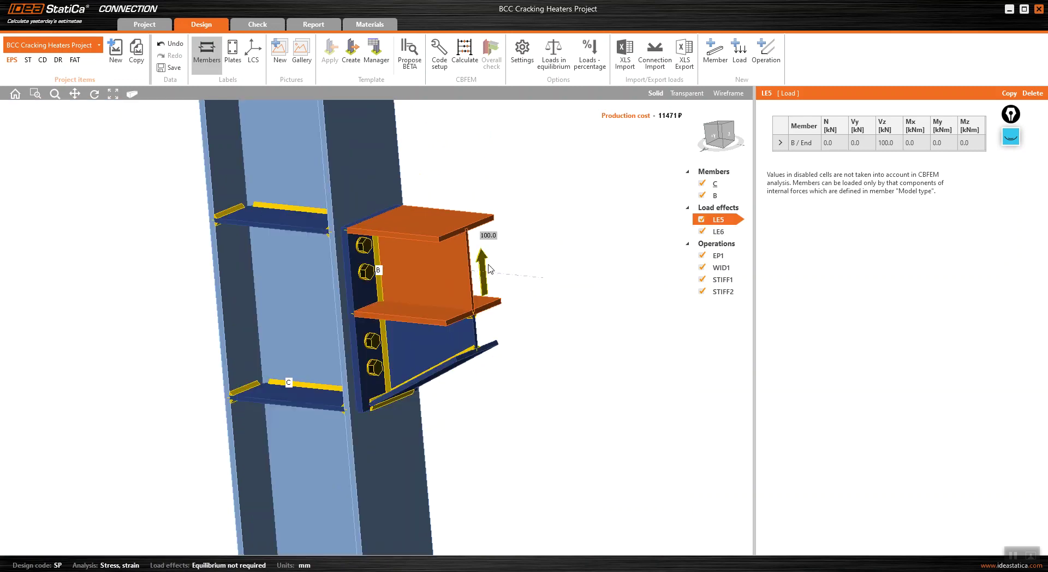
scroll(456, 262, "up", 2)
scroll(453, 262, "down", 1)
scroll(452, 262, "up", 2)
scroll(451, 262, "down", 2)
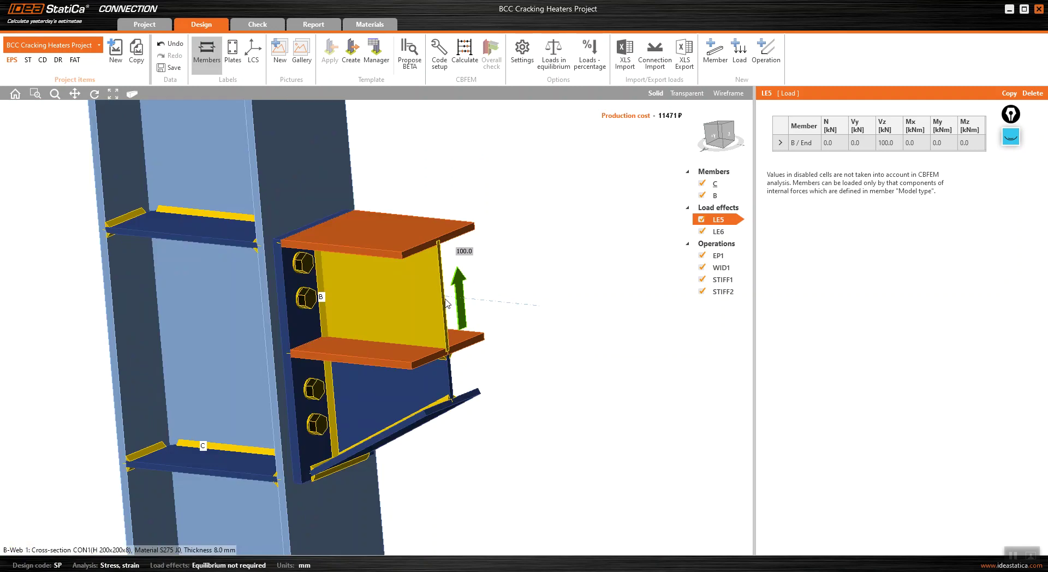
scroll(457, 290, "up", 1)
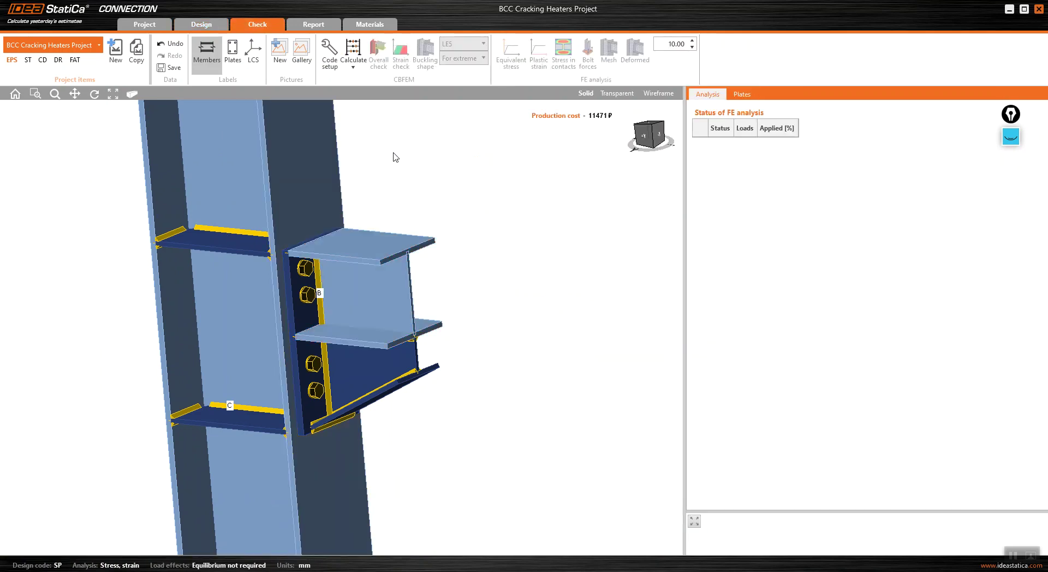
Run the CBFEM calculation of the connection and view the overall check result from the front.
left_click(353, 49)
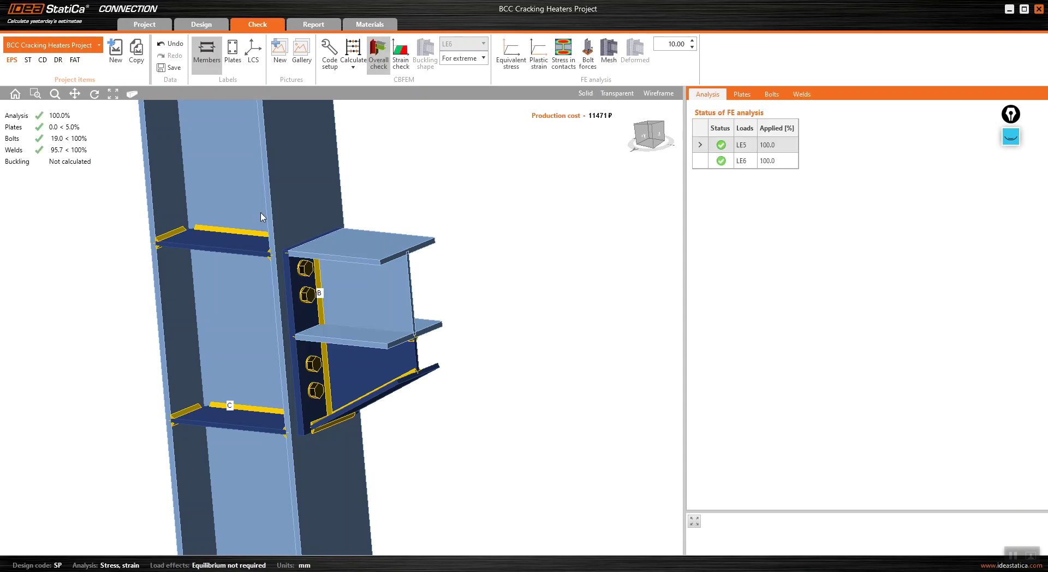
left_click(650, 141)
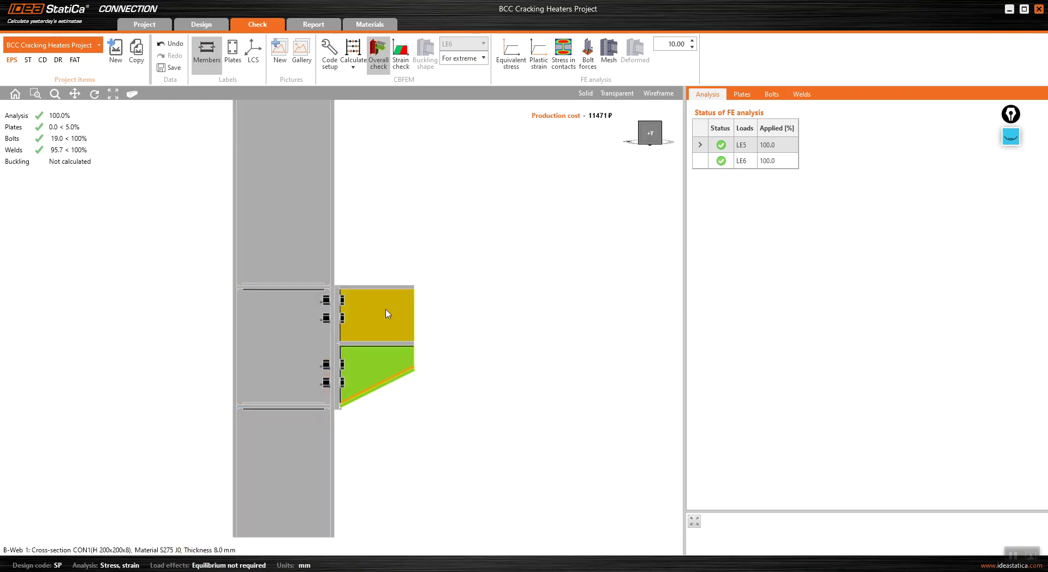
scroll(377, 305, "up", 2)
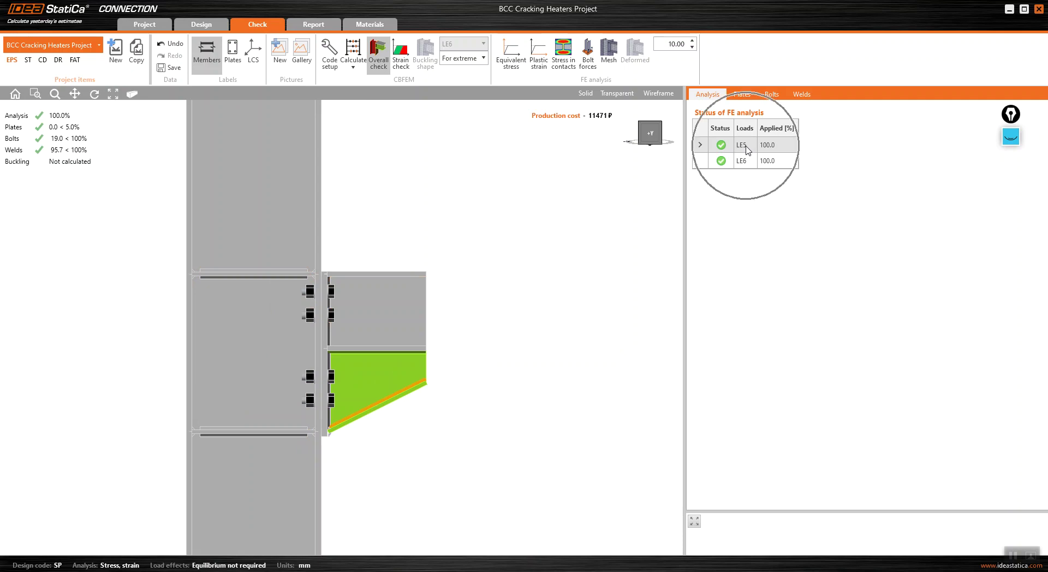
Display the bolt forces on the connection and examine the force arrows at the bolts from the front and in 3D.
left_click(588, 60)
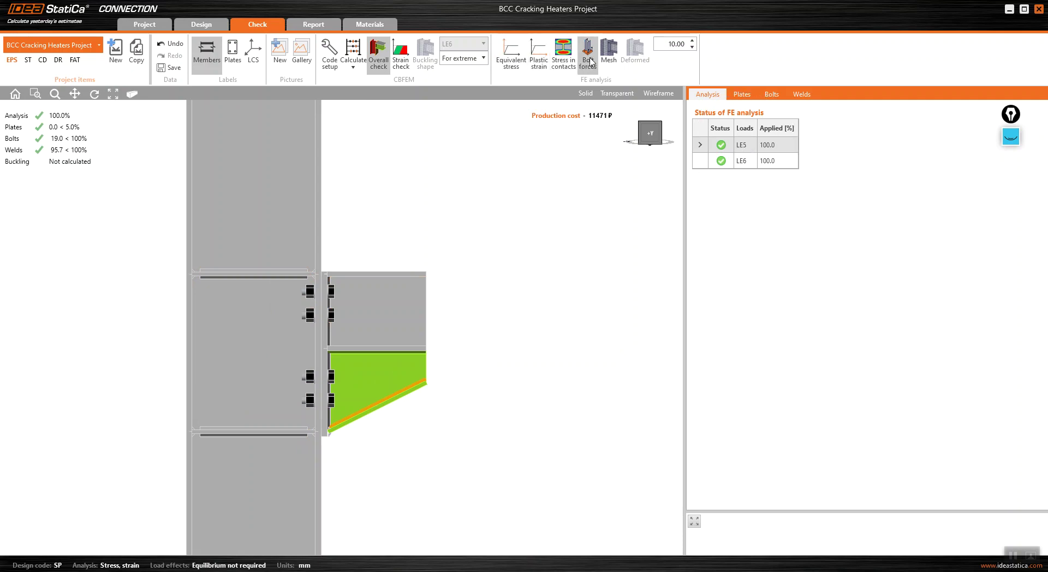
scroll(358, 308, "up", 5)
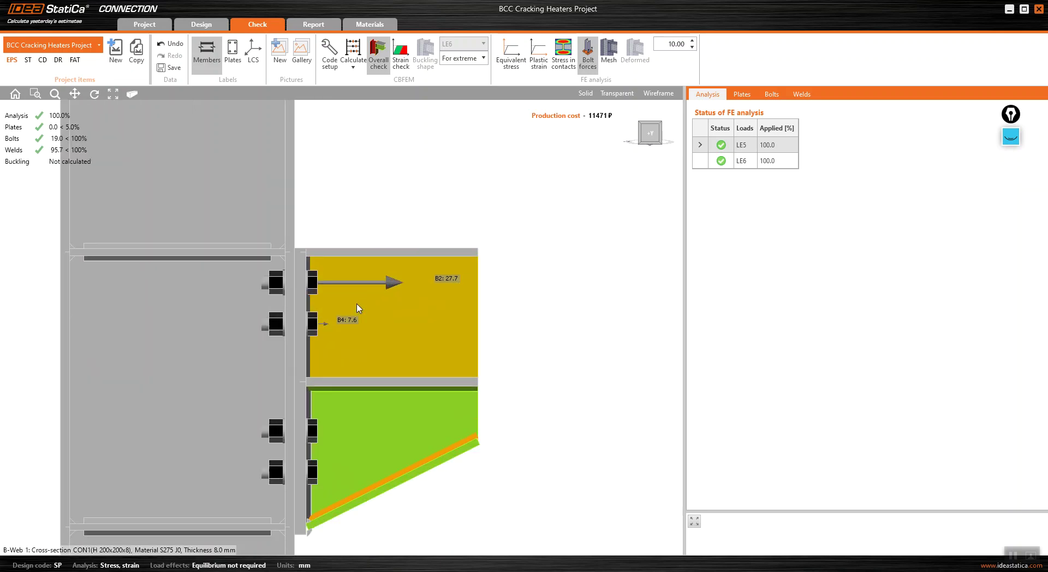
scroll(402, 255, "down", 3)
right_click_drag(402, 255, 475, 281)
scroll(486, 300, "up", 3)
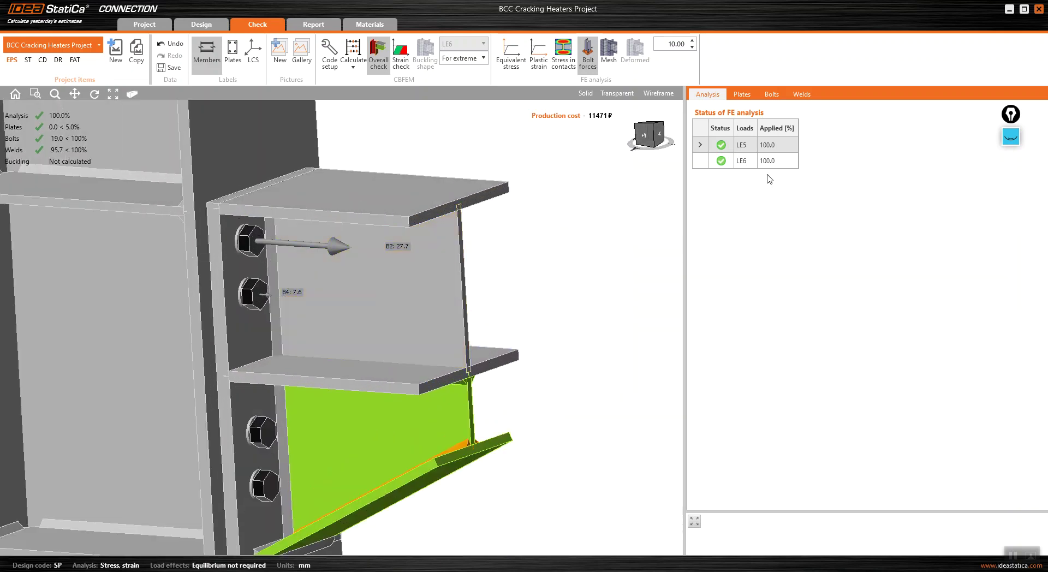
Sketch a freehand upward stroke beside the end of beam B with the annotation pen, and return to the selection pointer.
left_click(744, 151)
left_click(745, 151)
left_click(1010, 137)
left_click(1011, 169)
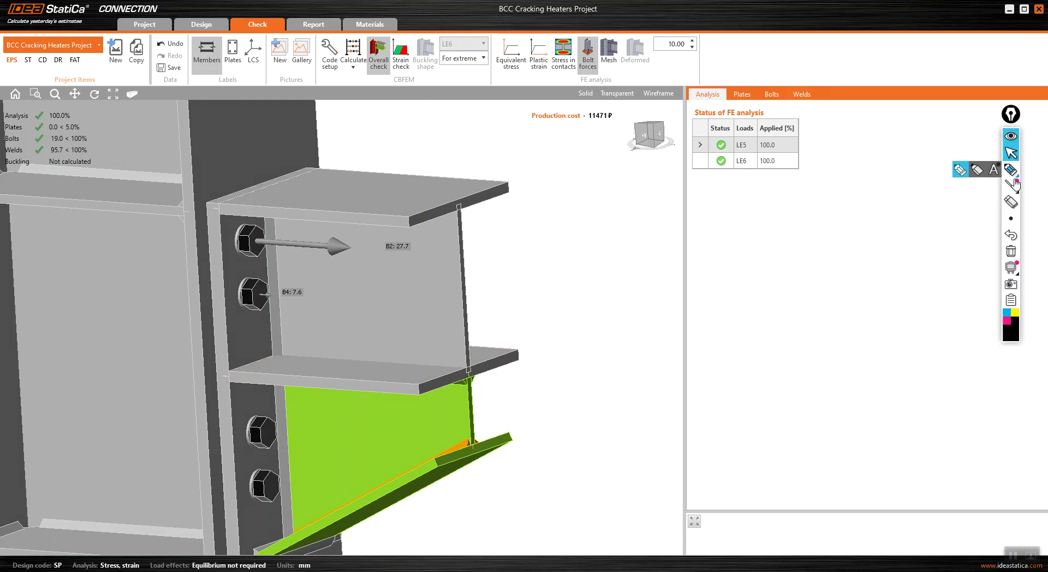
mouse_move(498, 408)
left_mouse_down()
mouse_move(494, 270)
mouse_move(478, 295)
mouse_move(499, 261)
mouse_move(521, 295)
left_mouse_up()
left_click(1011, 172)
left_click(1012, 155)
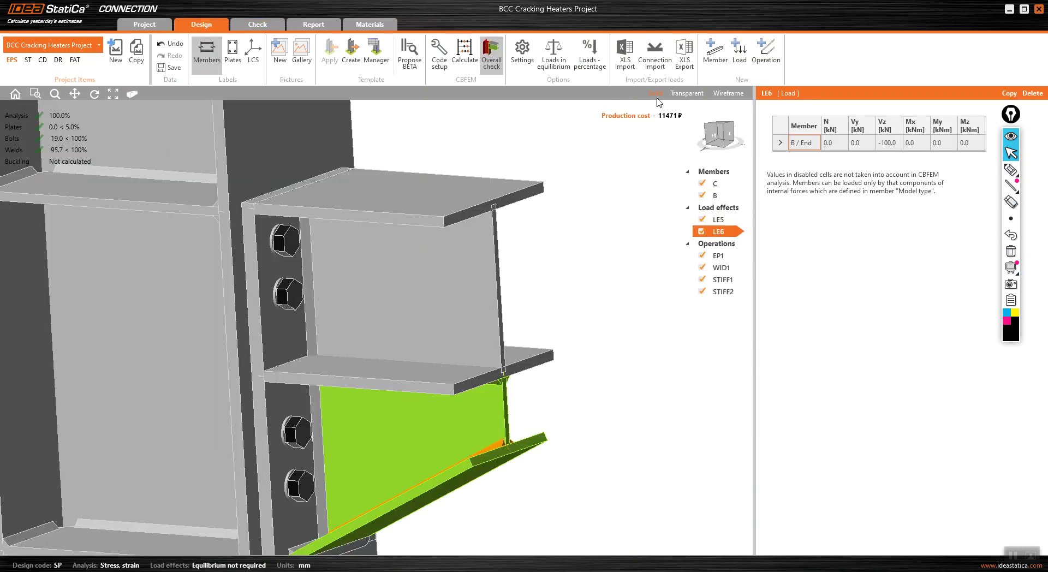
Show the design model in solid display and compare the force directions of load effects LE5 and LE6.
left_click(718, 220)
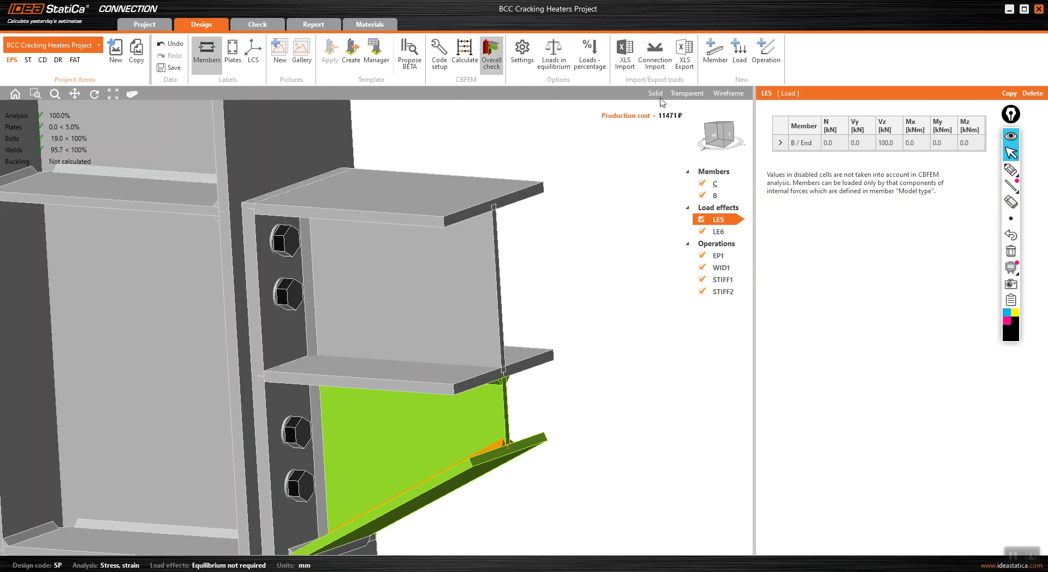
left_click(656, 93)
left_click(722, 221)
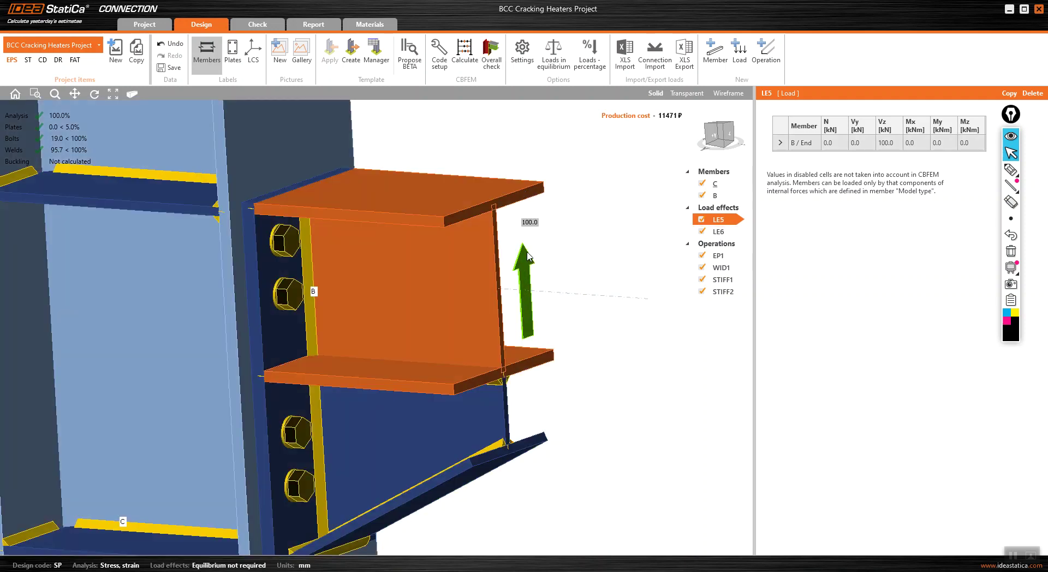
left_click(721, 232)
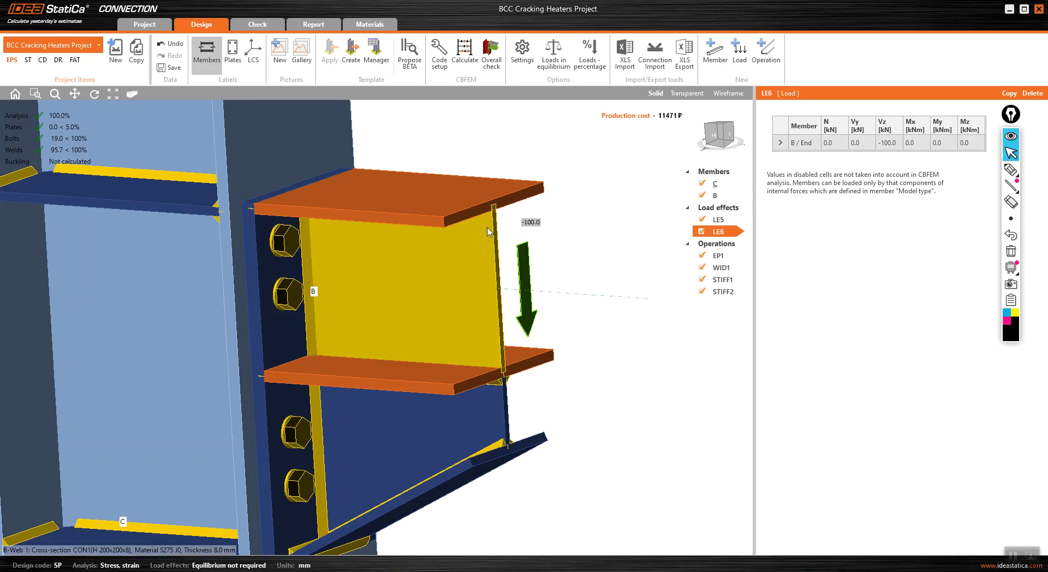
key("Up")
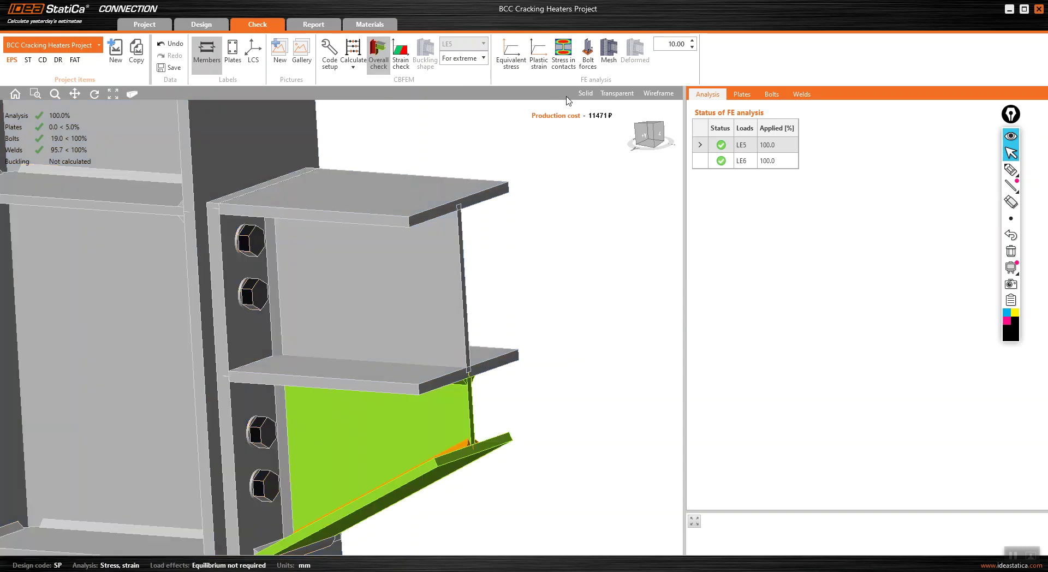
Display the bolt forces for load effect LE5 in the check results and examine the arrows at the upper bolts.
left_click(587, 60)
scroll(319, 257, "up", 3)
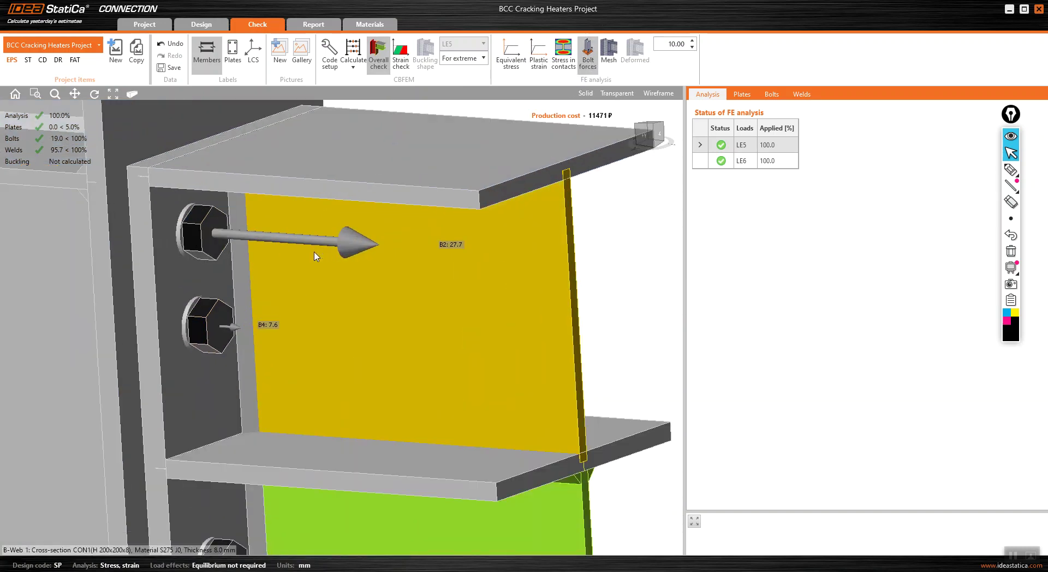
scroll(290, 244, "down", 2)
Draw a freehand upward arrow with two head strokes beside the end of beam B using the annotation pen.
left_click(1011, 169)
left_click_drag(477, 246, 491, 392)
left_click_drag(478, 246, 461, 284)
left_click_drag(478, 246, 502, 277)
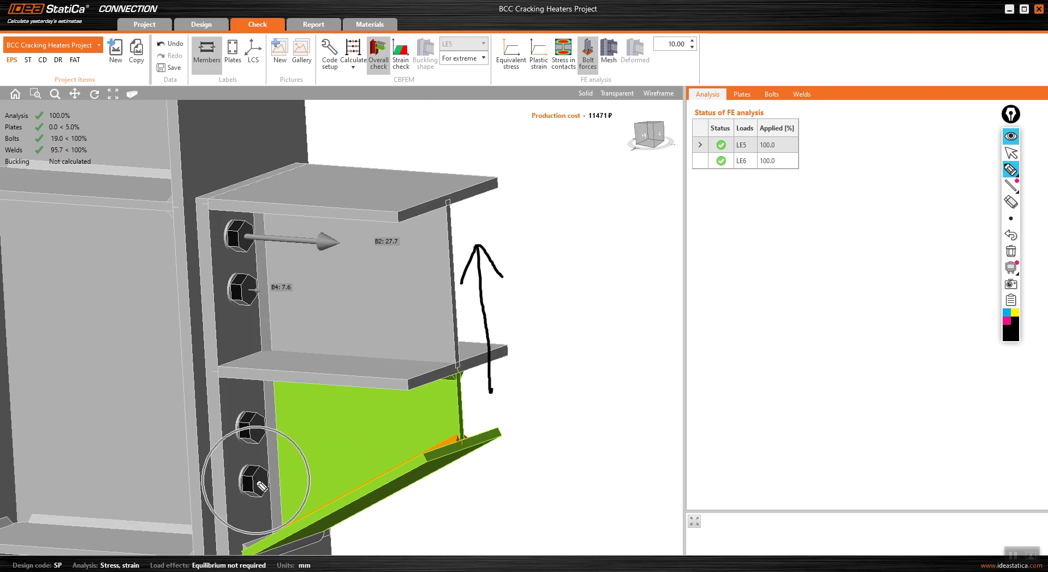
Circle the two upper bolts and draw a horizontal arrow labelled T starting at the lowest bolt.
mouse_move(268, 293)
left_mouse_down()
mouse_move(231, 297)
mouse_move(260, 275)
mouse_move(269, 299)
left_mouse_up()
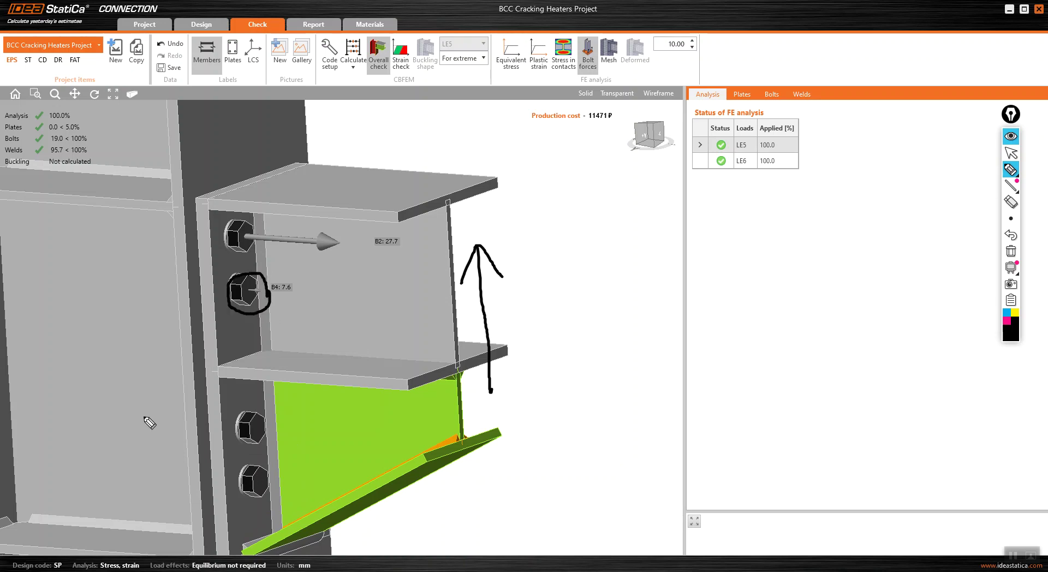
mouse_move(342, 247)
left_mouse_down()
mouse_move(250, 258)
mouse_move(211, 225)
mouse_move(264, 206)
mouse_move(345, 223)
mouse_move(345, 246)
left_mouse_up()
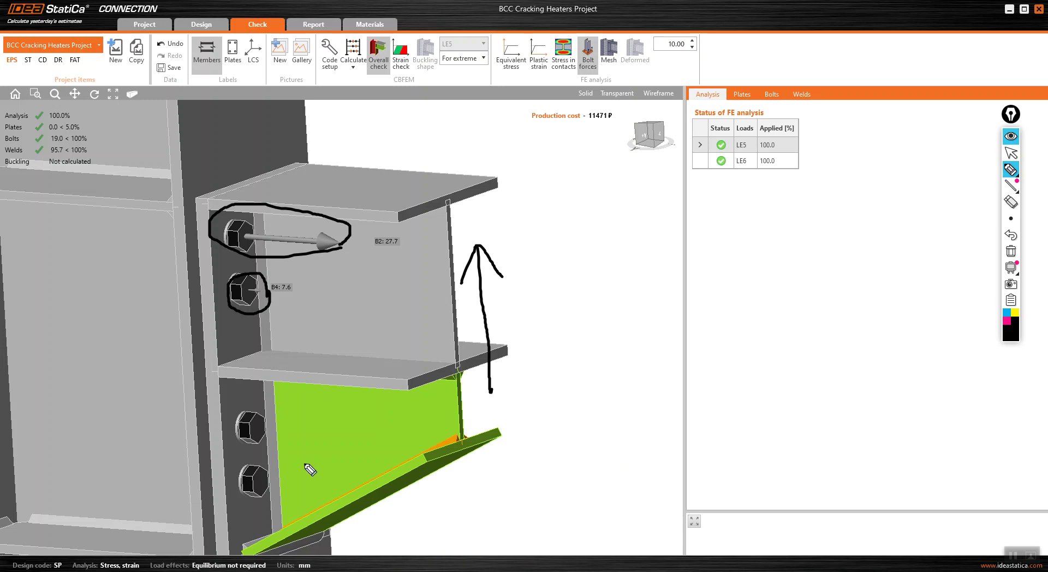
mouse_move(260, 480)
left_mouse_down()
mouse_move(399, 481)
mouse_move(358, 502)
left_mouse_up()
mouse_move(423, 481)
left_mouse_down()
mouse_move(450, 479)
mouse_move(438, 497)
left_mouse_up()
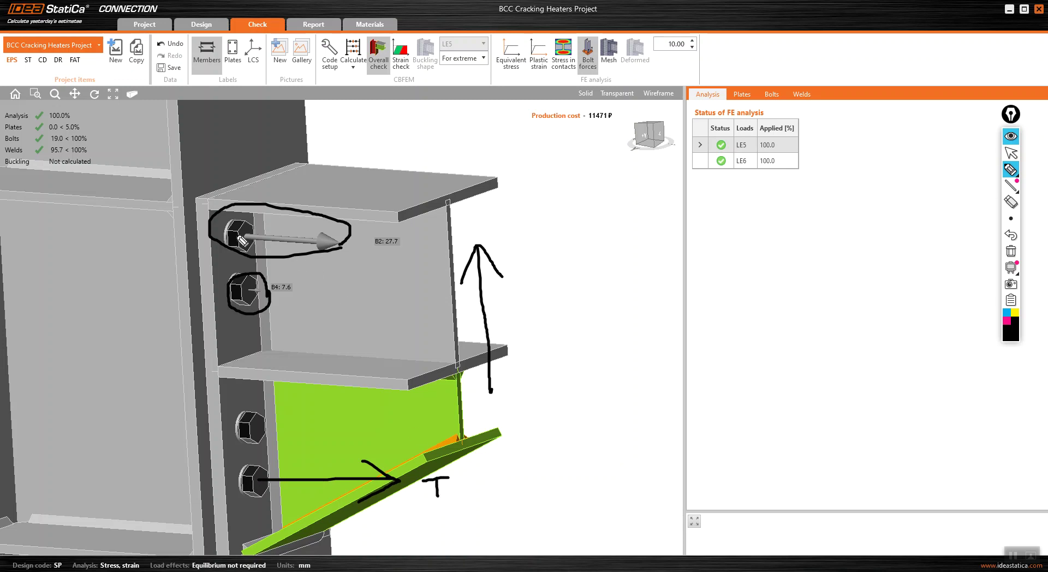
Cross out the two circled upper bolts, and clear all pen annotations from the screen.
left_click_drag(285, 194, 245, 270)
mouse_move(241, 208)
left_mouse_down()
mouse_move(292, 266)
mouse_move(257, 298)
mouse_move(277, 306)
left_mouse_up()
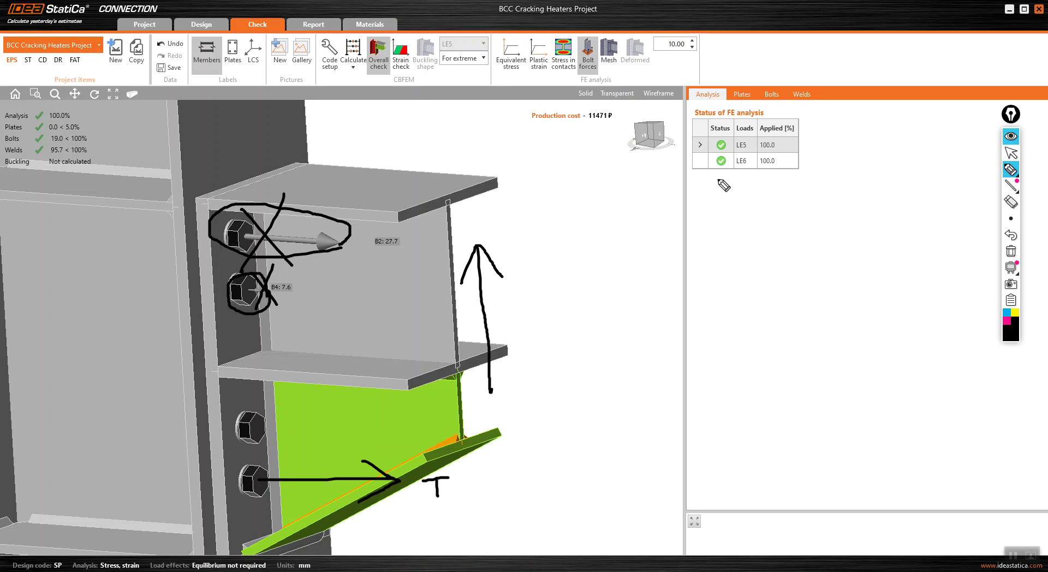
left_click(1011, 251)
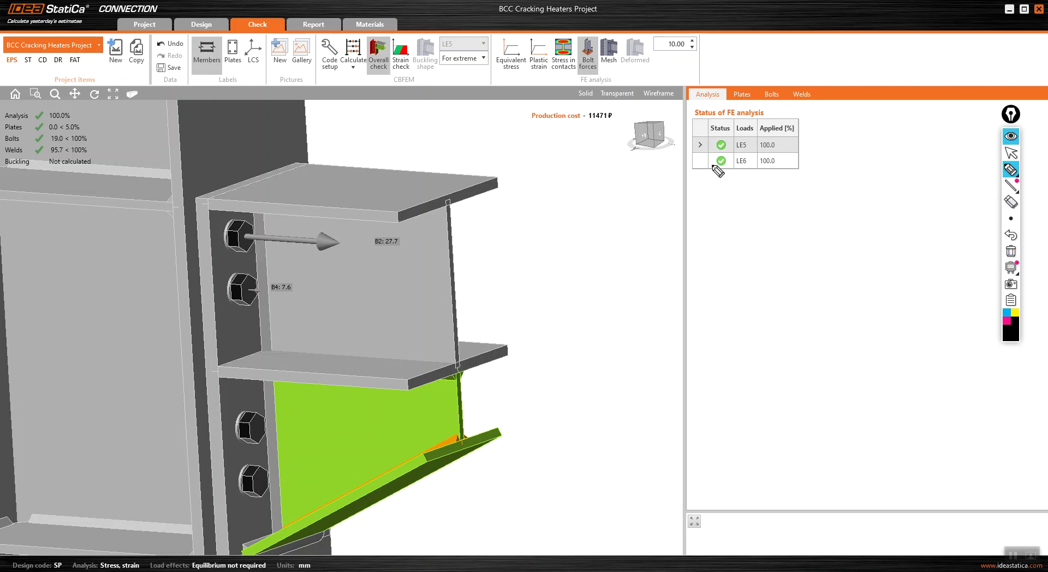
Leave the annotation pen and select load effect LE6 in the FE analysis results.
left_click(1007, 155)
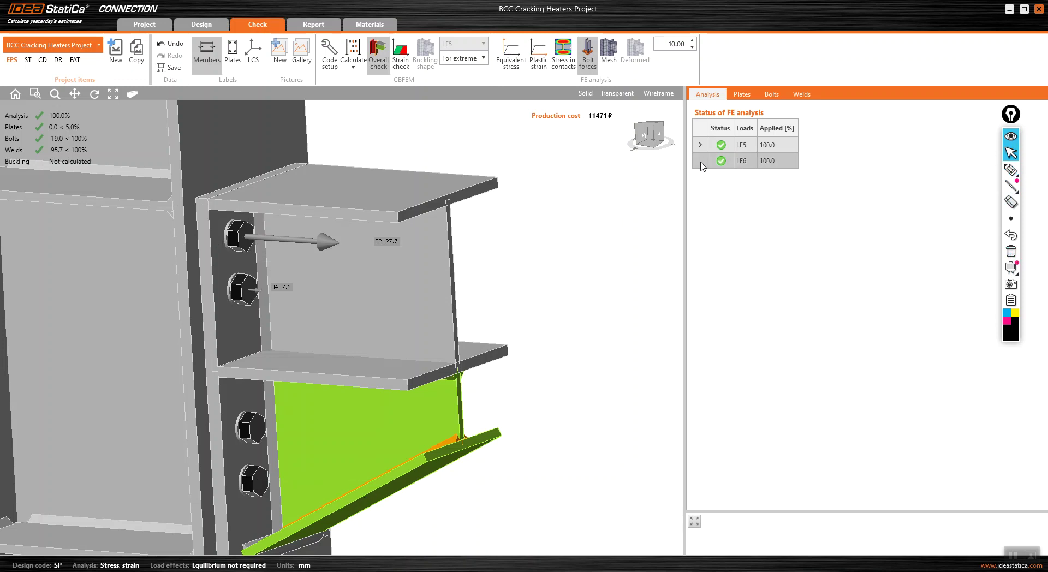
left_click(710, 164)
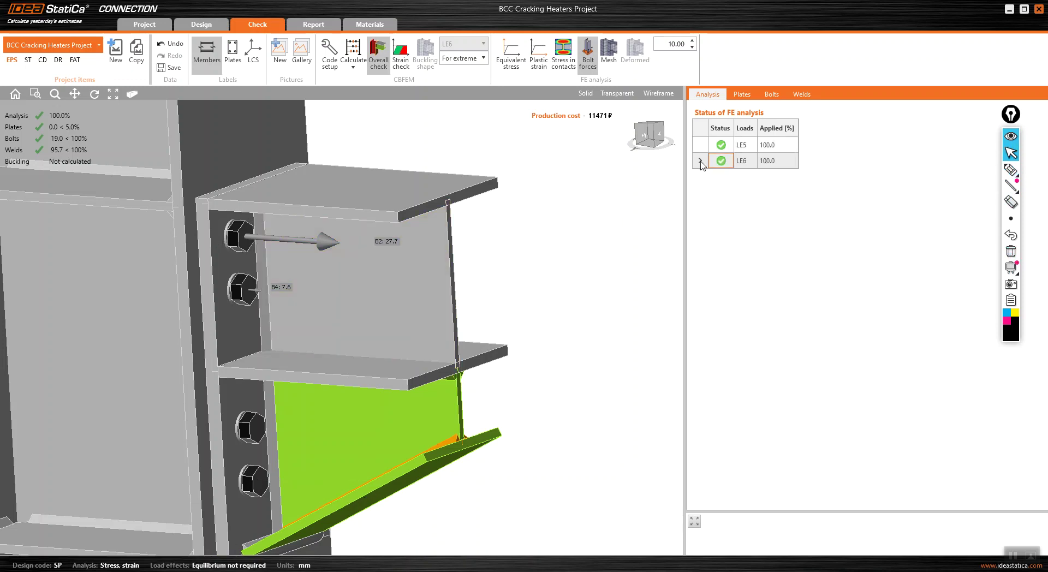
left_click(774, 161)
scroll(534, 224, "down", 3)
scroll(533, 224, "up", 3)
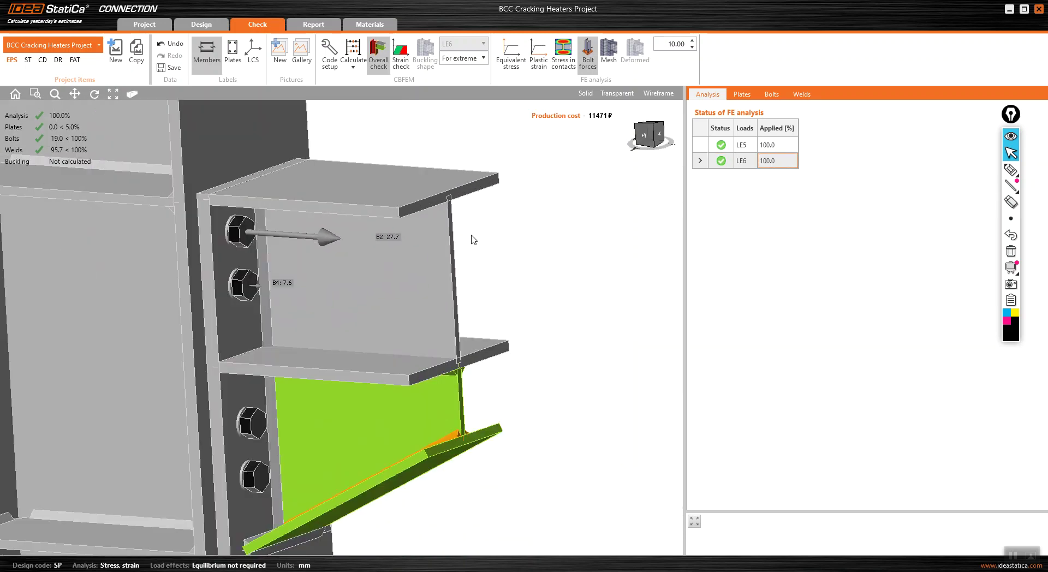
scroll(474, 240, "down", 1)
Display equivalent stress instead of the overall check for LE6, and examine the force arrows at the lower bolts.
left_click(511, 55)
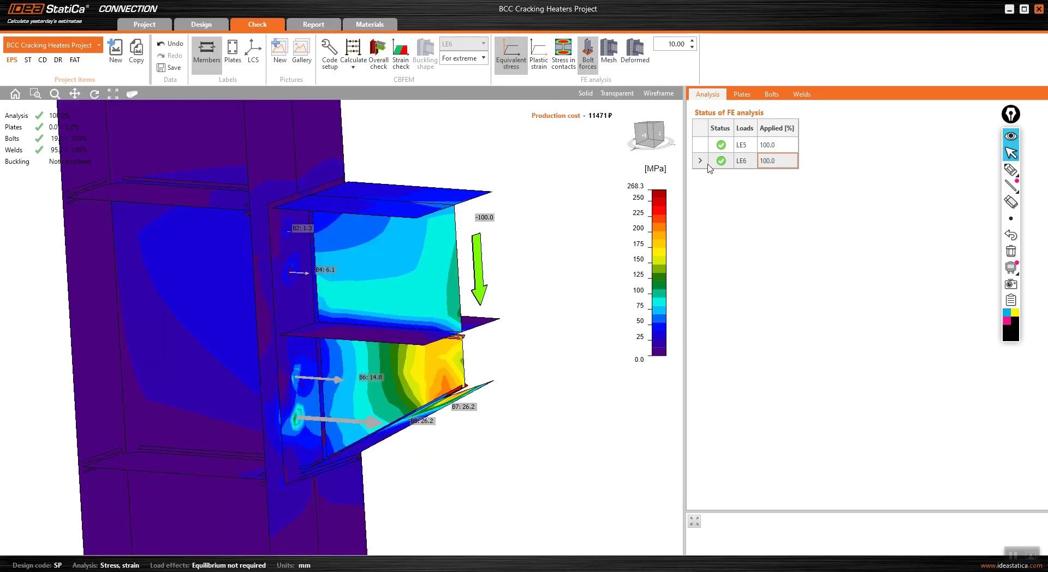
left_click(379, 58)
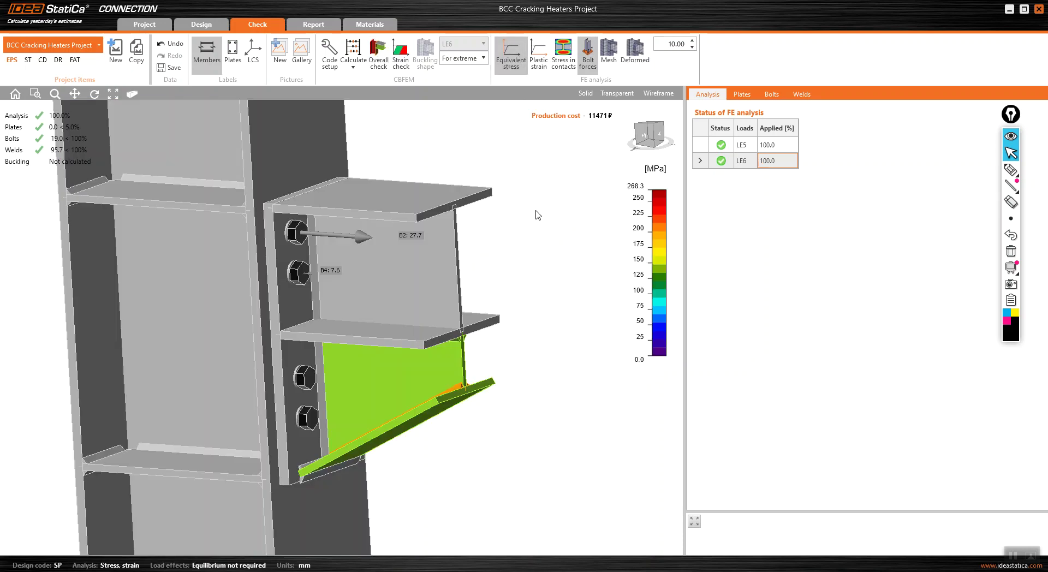
scroll(513, 264, "up", 3)
scroll(490, 266, "down", 5)
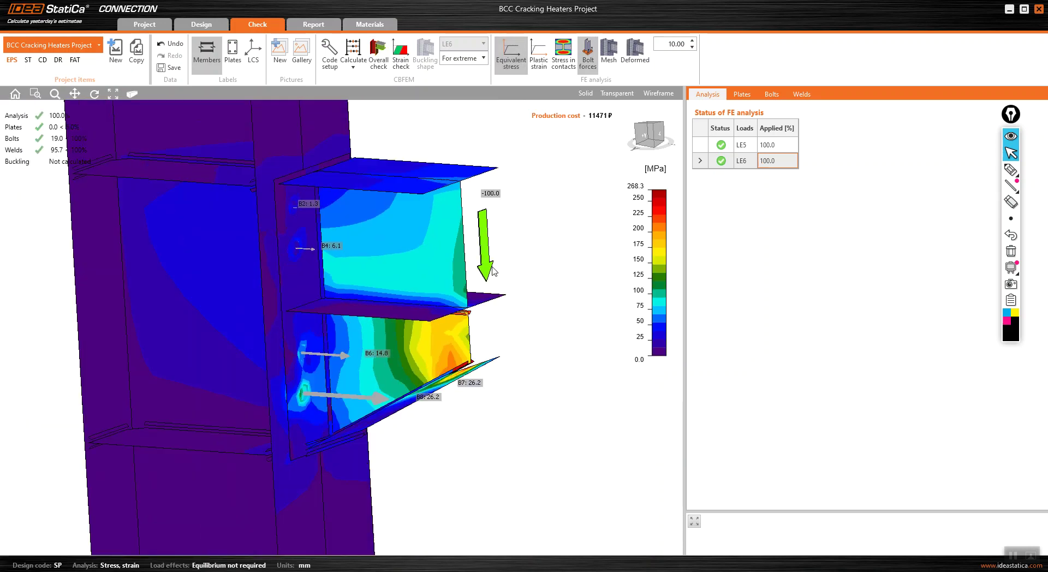
scroll(490, 267, "up", 3)
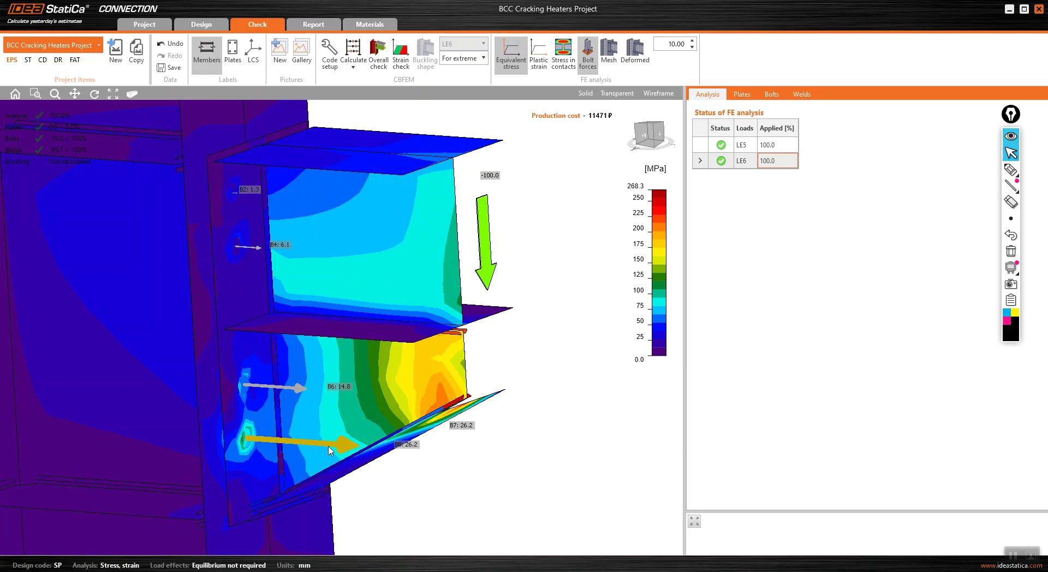
Display the stress and bolt forces for load effect LE5 and view the connection from the +Y side.
left_click(704, 145)
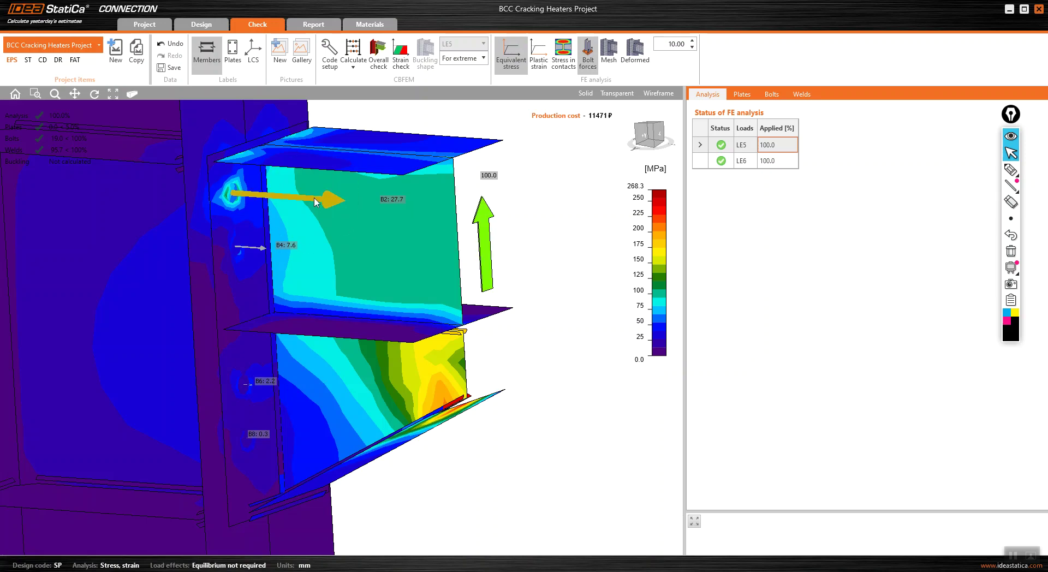
left_click(645, 135)
scroll(406, 350, "up", 2)
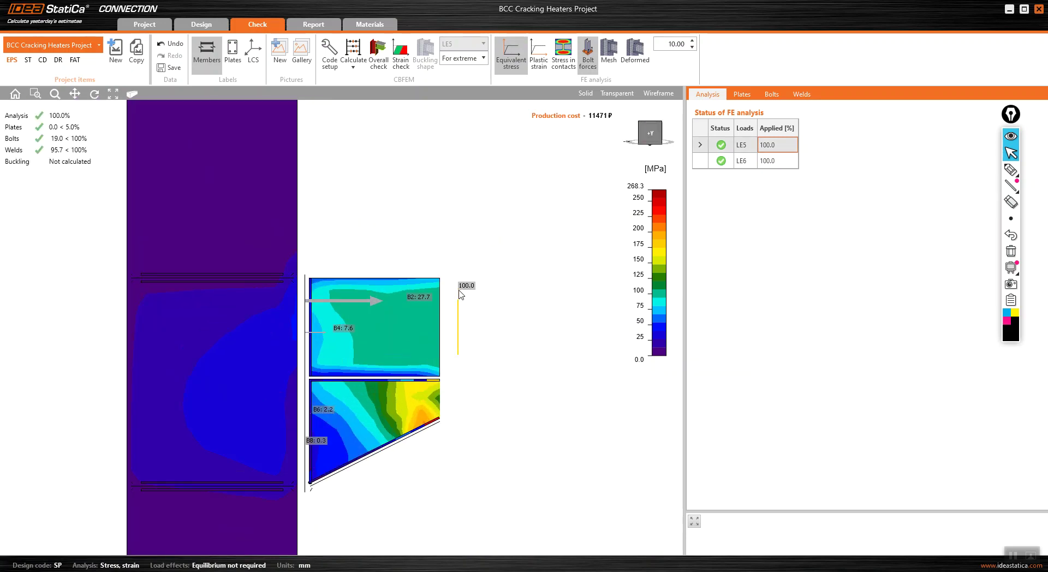
With the annotation pen, draw an upward arrow beside the beam end and sketch a column with a cantilever beam above the model.
left_click(1011, 169)
mouse_move(499, 377)
left_mouse_down()
mouse_move(500, 343)
mouse_move(489, 337)
mouse_move(519, 324)
left_mouse_up()
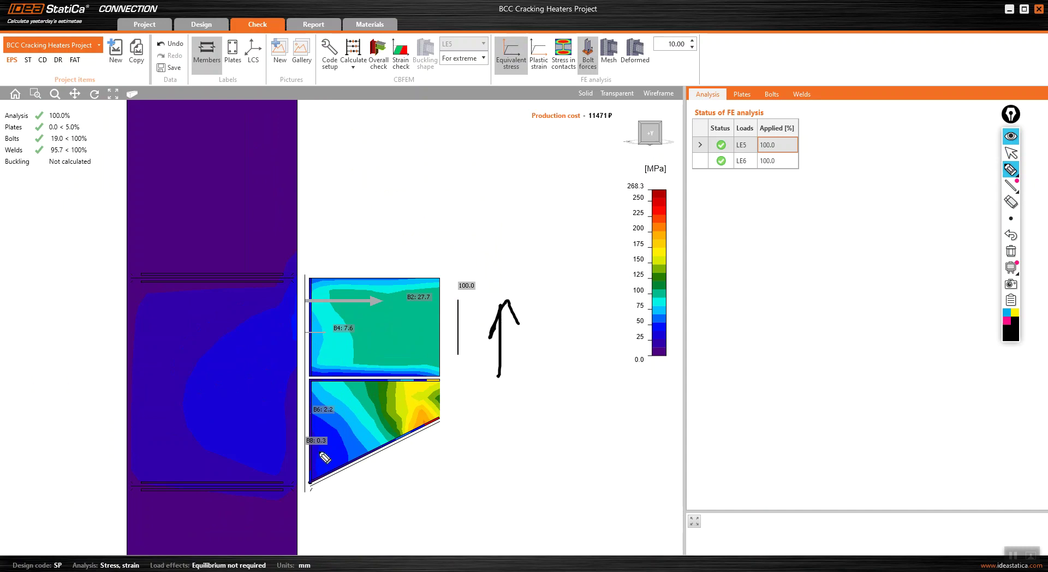
mouse_move(395, 129)
left_mouse_down()
mouse_move(391, 233)
mouse_move(422, 231)
left_mouse_up()
mouse_move(428, 165)
left_mouse_down()
mouse_move(508, 168)
mouse_move(516, 185)
mouse_move(428, 190)
mouse_move(468, 180)
left_mouse_up()
left_click(451, 179)
left_click_drag(477, 175, 514, 168)
left_click_drag(519, 165, 535, 161)
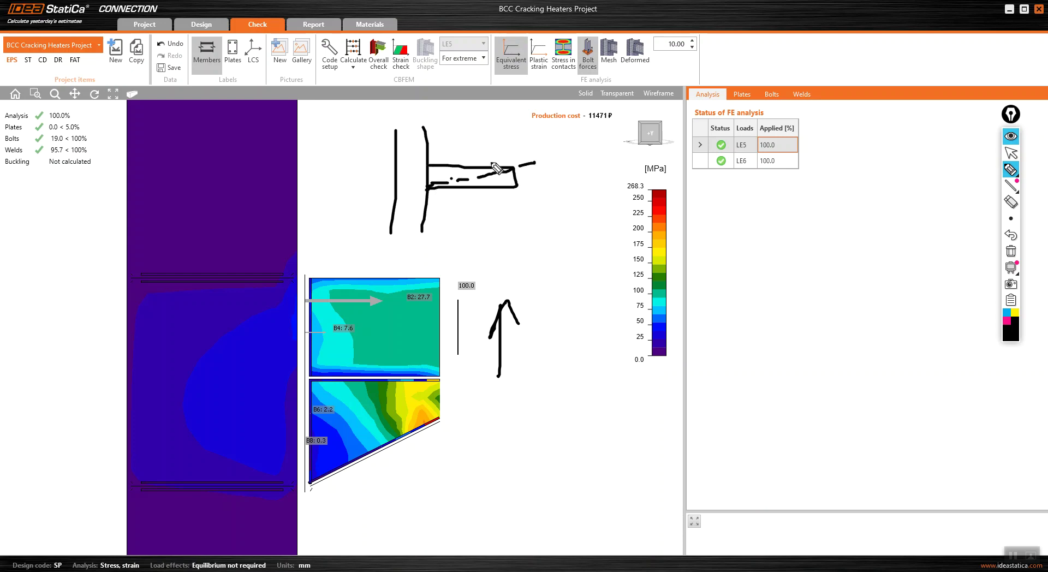
Add a dashed deflected upper edge to the sketched beam, mark C above and T below it, and draw a horizontal arrow along its underside.
mouse_move(447, 163)
left_mouse_down()
mouse_move(525, 147)
mouse_move(532, 163)
left_mouse_up()
mouse_move(446, 194)
left_mouse_down()
mouse_move(471, 196)
mouse_move(458, 213)
left_mouse_up()
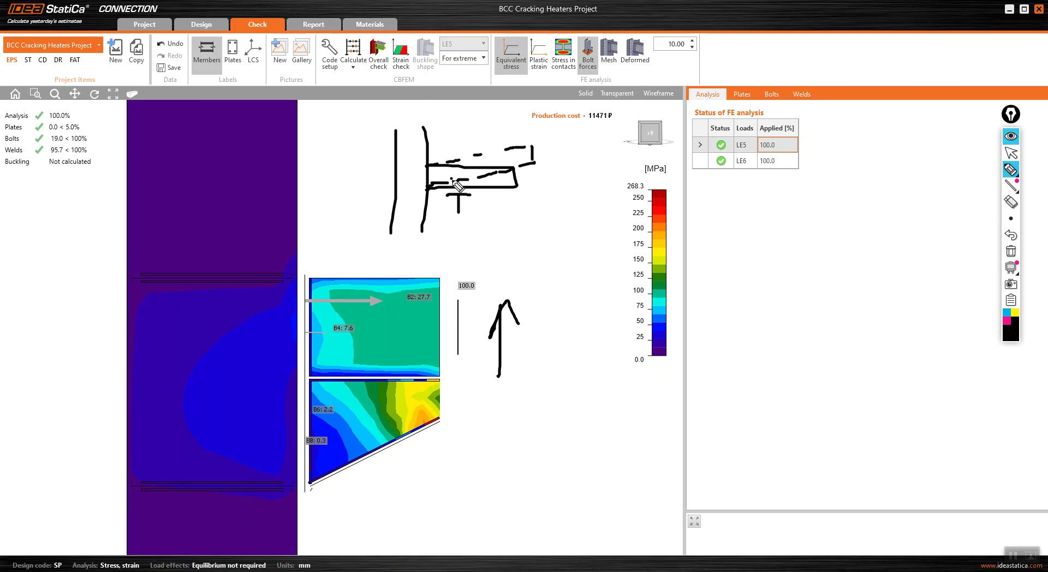
left_click_drag(461, 142, 463, 148)
mouse_move(429, 195)
left_mouse_down()
mouse_move(526, 198)
mouse_move(515, 186)
mouse_move(536, 199)
mouse_move(505, 212)
left_mouse_up()
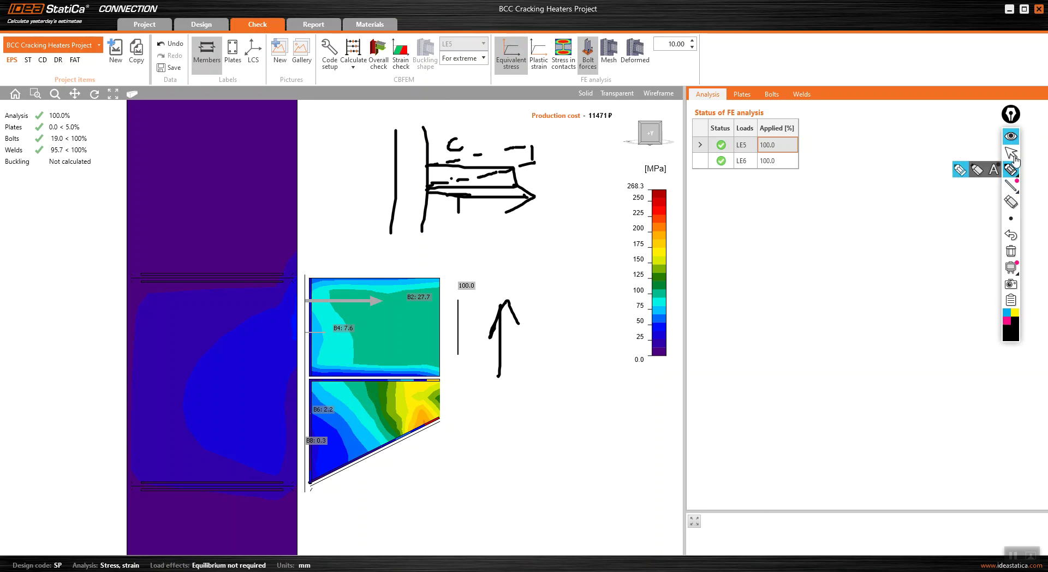
Clear all pen annotations and return the model to its default 3D view around the bolted joint.
left_click(1011, 251)
left_click(1010, 153)
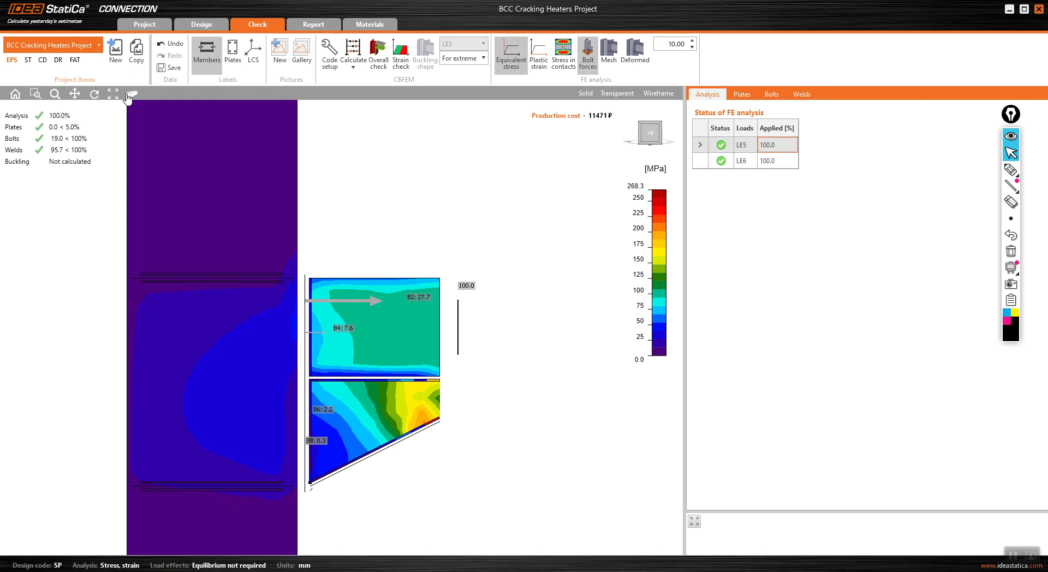
left_click(15, 93)
scroll(416, 251, "up", 3)
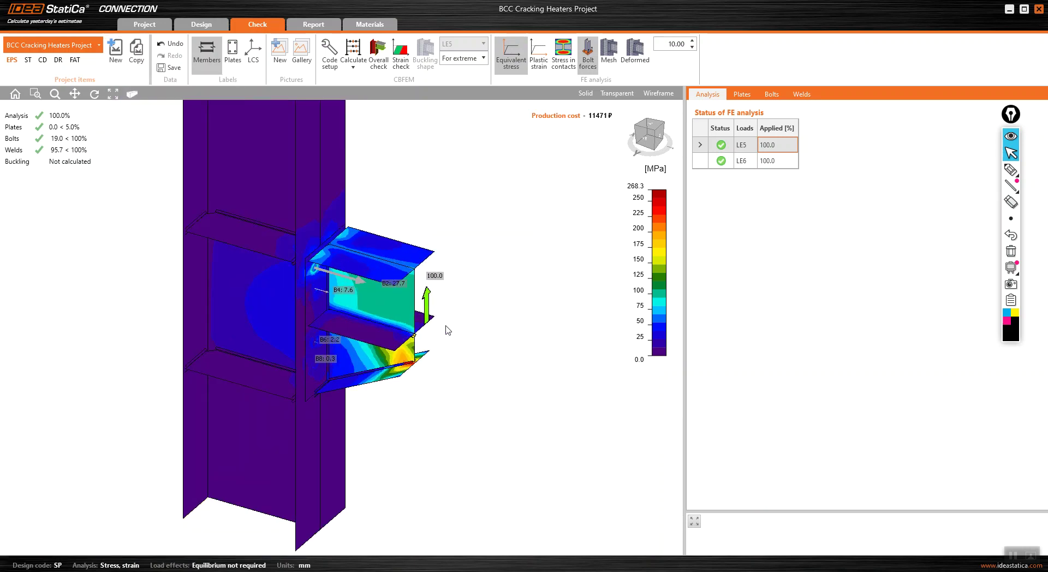
scroll(421, 310, "up", 3)
scroll(421, 310, "down", 3)
scroll(374, 305, "up", 2)
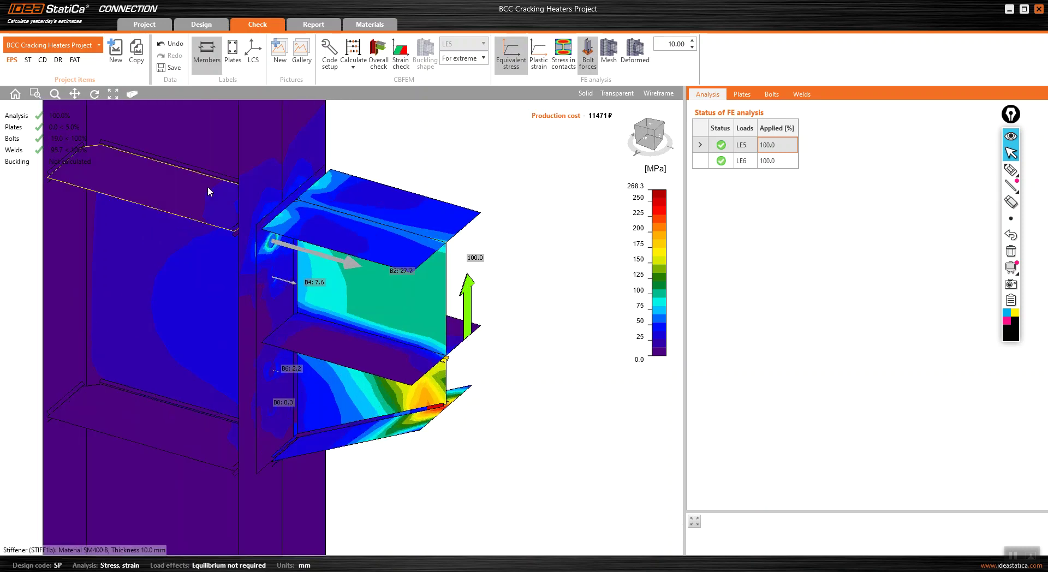
Start a new connection, compare the column-beam topologies and choose the continuous column with a single beam framing into its flange.
left_click(121, 60)
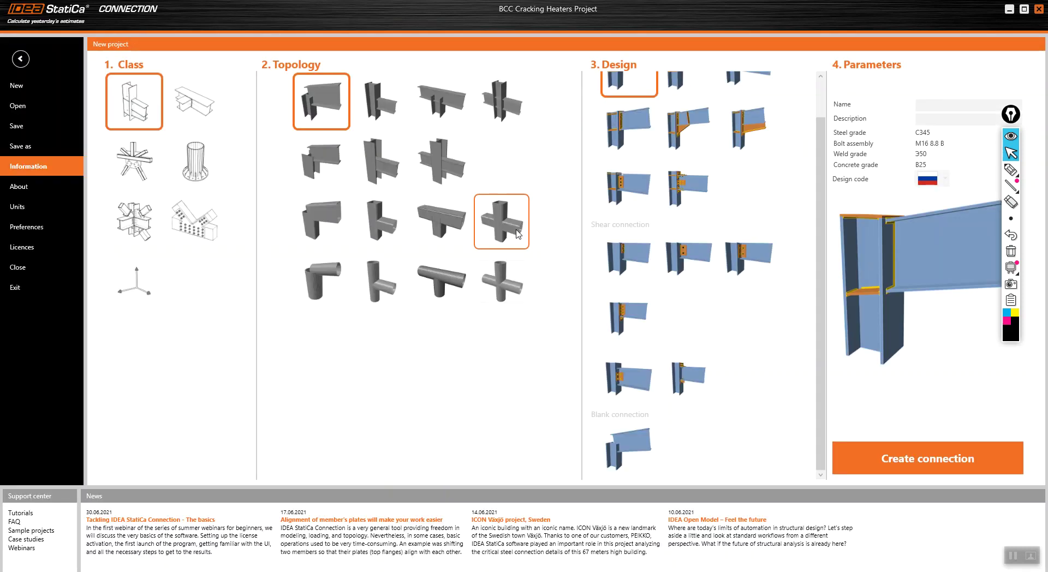
left_click(383, 103)
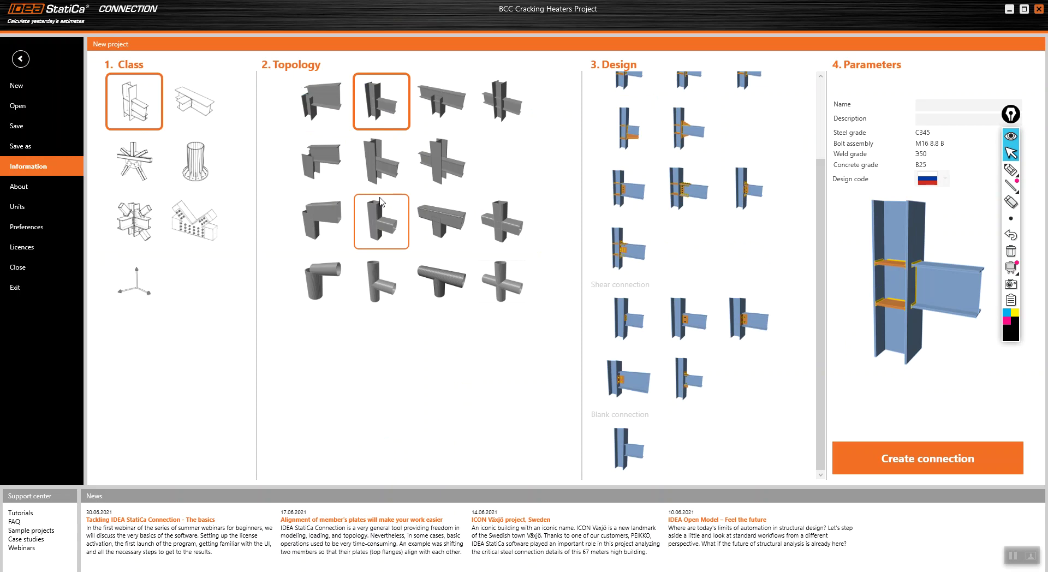
scroll(694, 263, "up", 4)
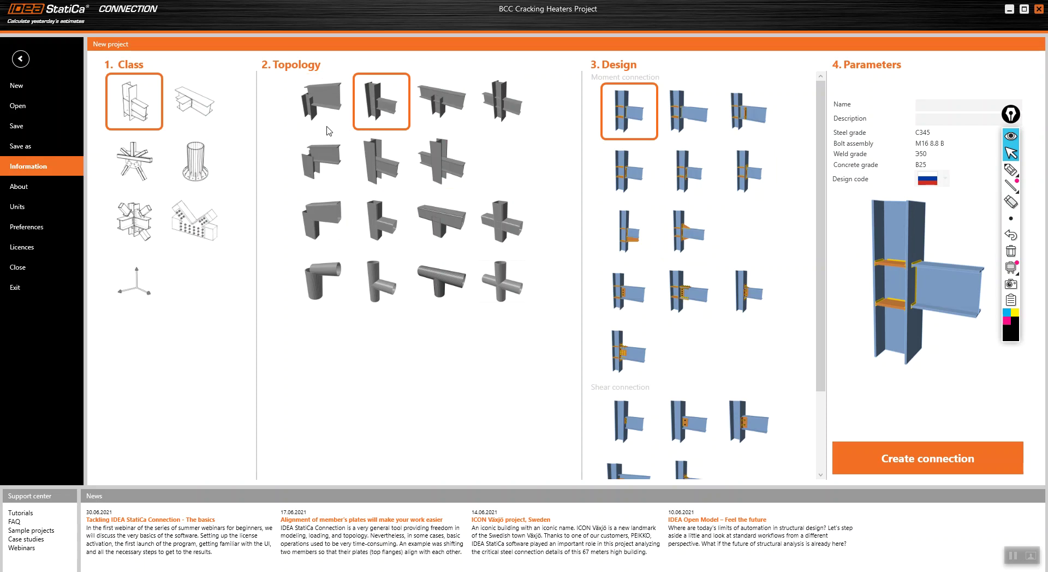
left_click(374, 165)
left_click(342, 165)
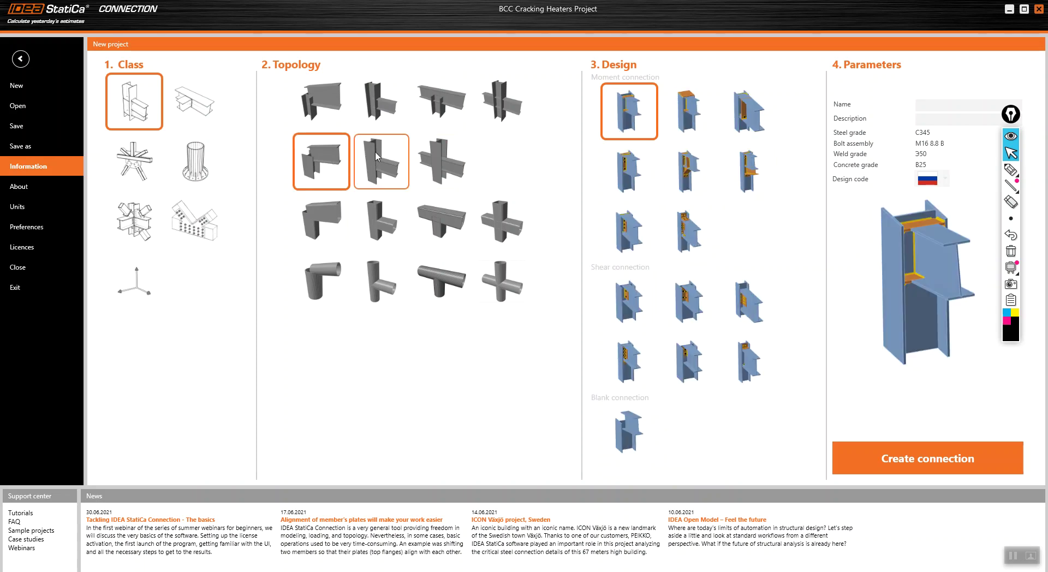
left_click(393, 116)
left_click(506, 107)
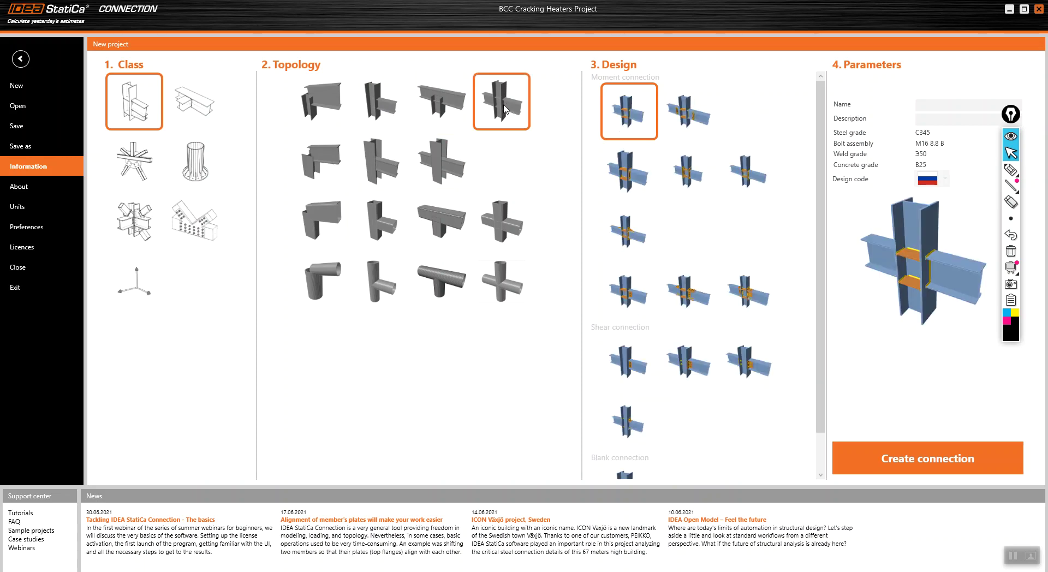
left_click(379, 108)
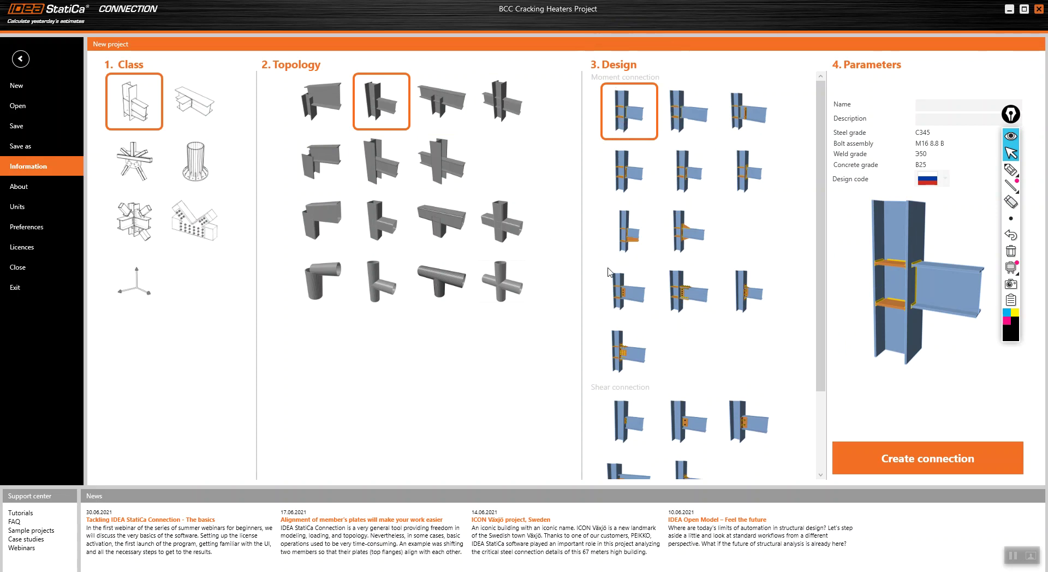
Preview the end plate moment connection designs with an upper haunch and with a lower haunch.
left_click(690, 241)
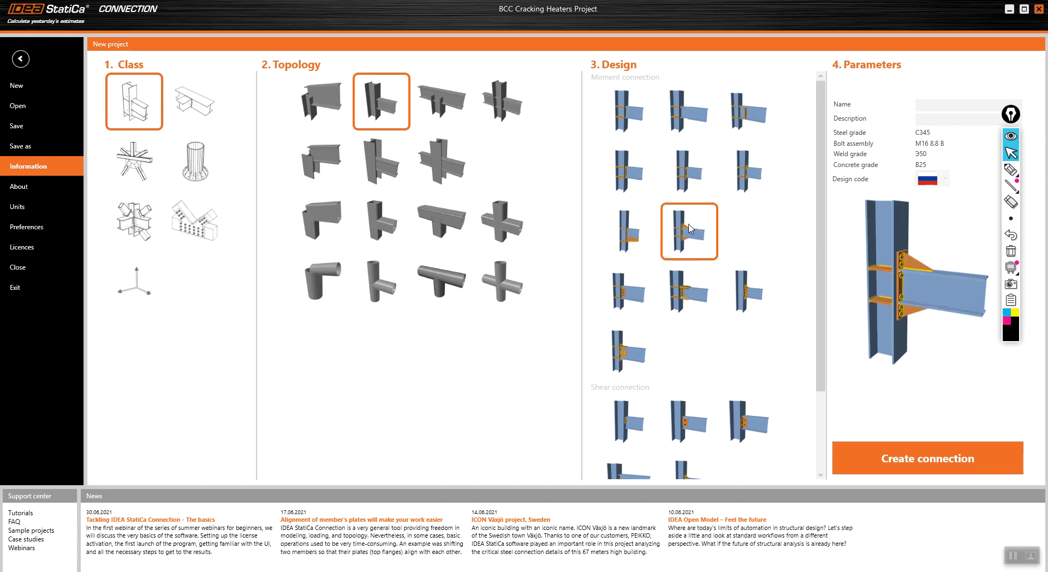
left_click(639, 242)
left_click(939, 309)
left_click(634, 250)
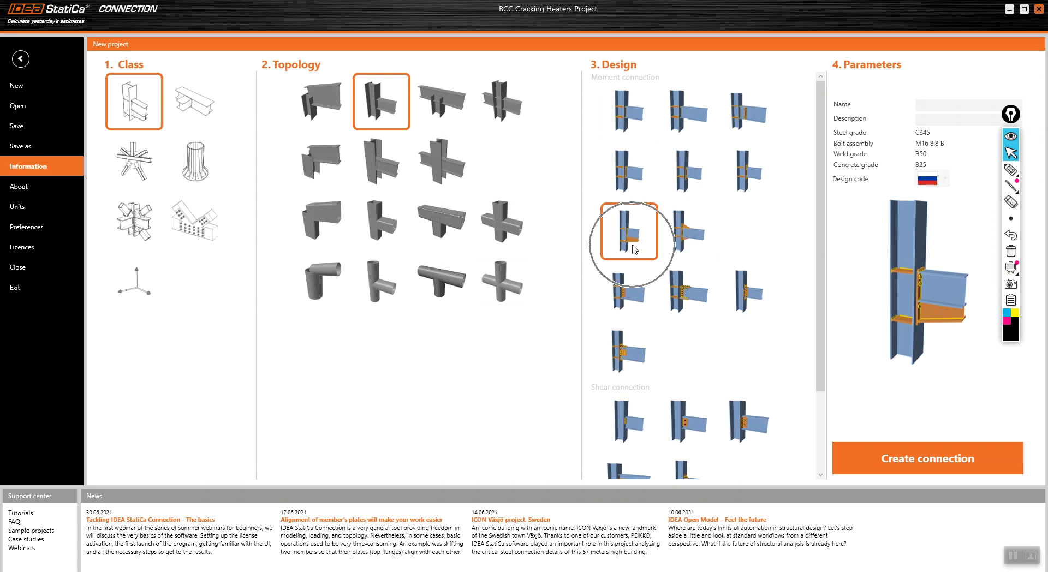
left_click(635, 250)
left_click(635, 250)
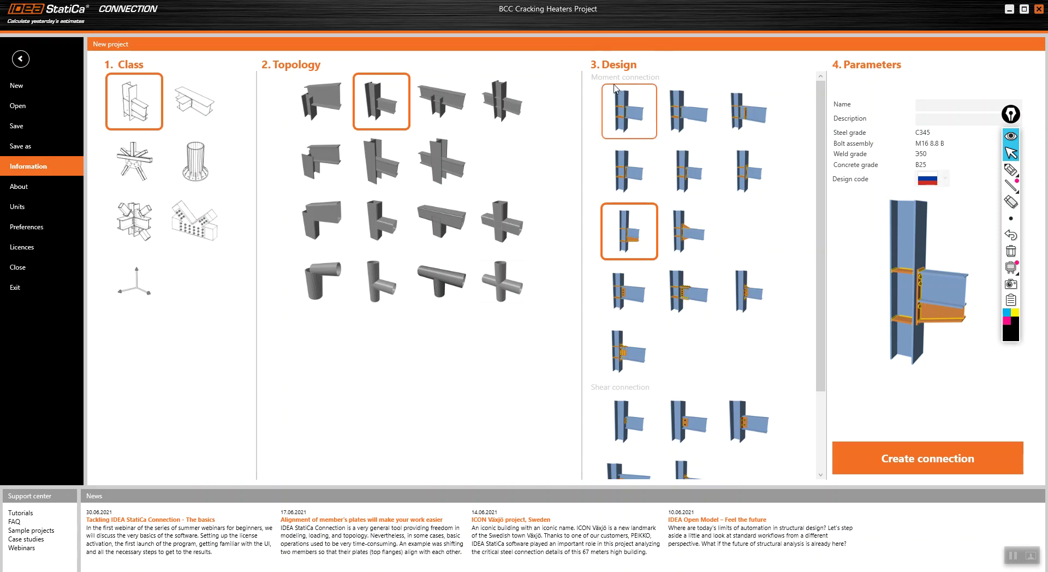
left_click(641, 87)
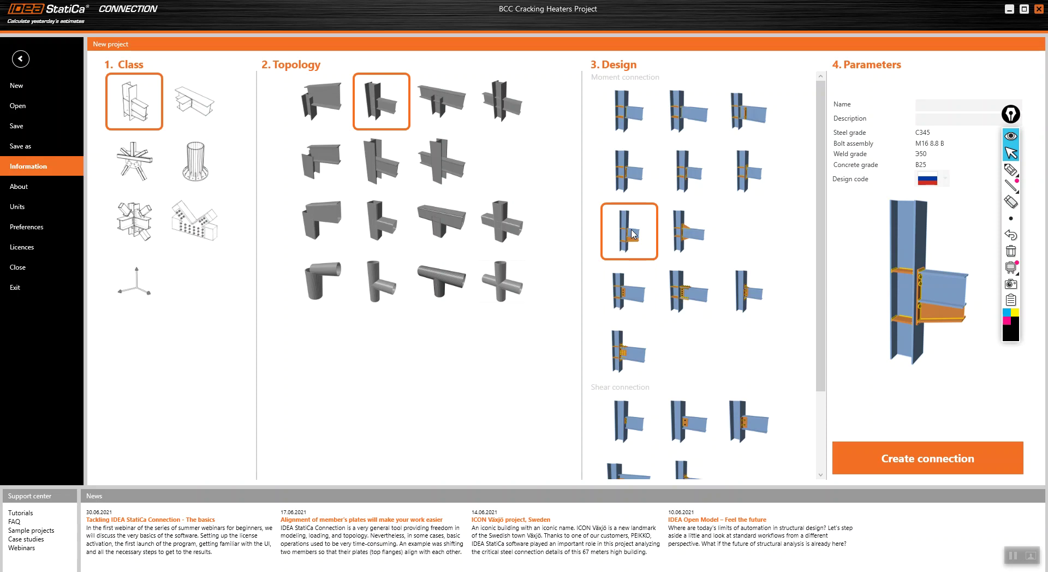
Preview the first shear connection design, which uses a short bolted end plate on the column flange.
scroll(633, 233, "down", 3)
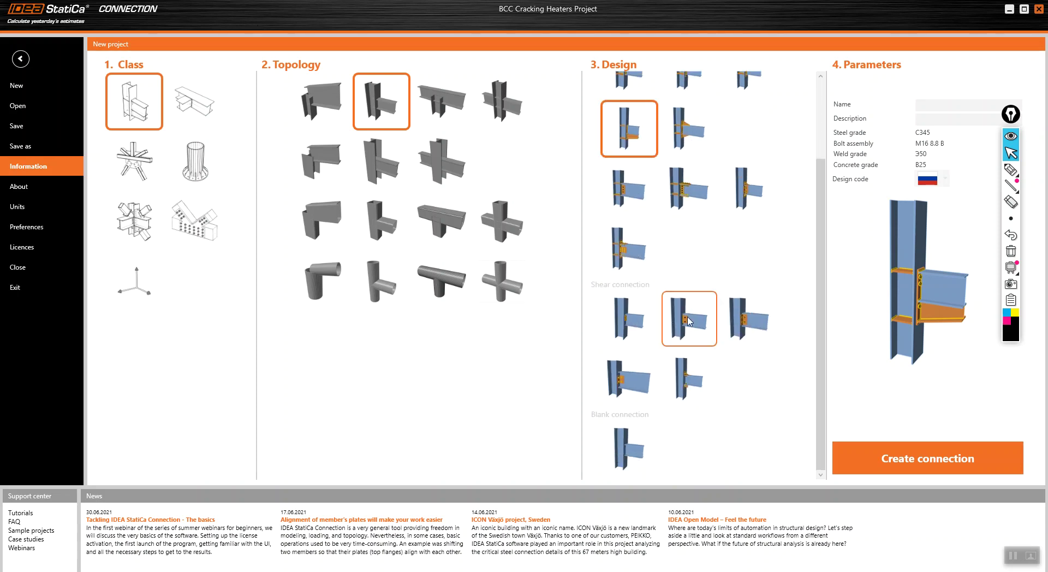
left_click(635, 330)
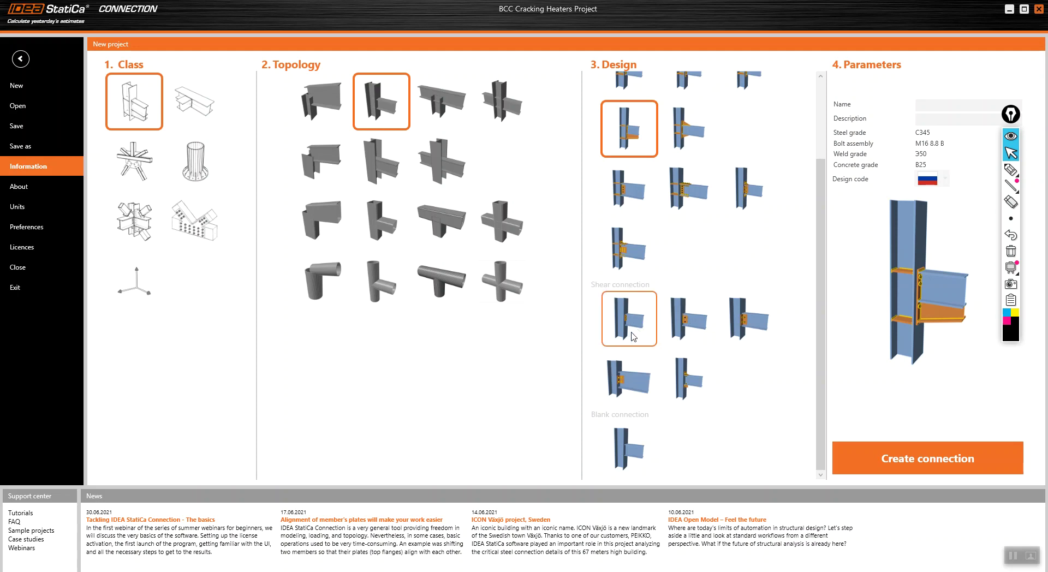
left_click(638, 328)
left_click(640, 330)
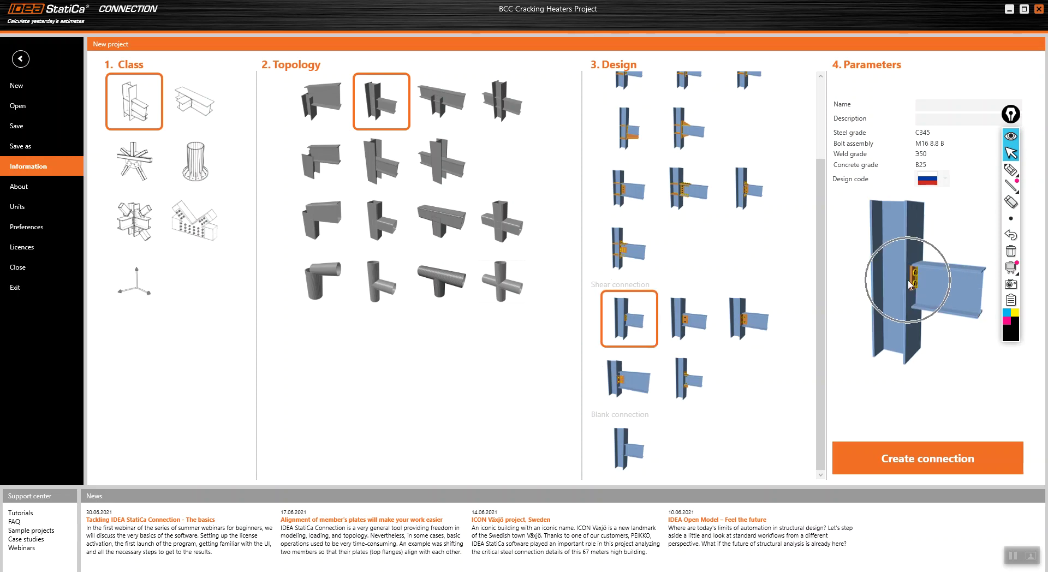
Preview the fin plate and angle cleat shear designs, and create the connection from the short end plate shear design.
left_click(689, 319)
left_click(919, 295)
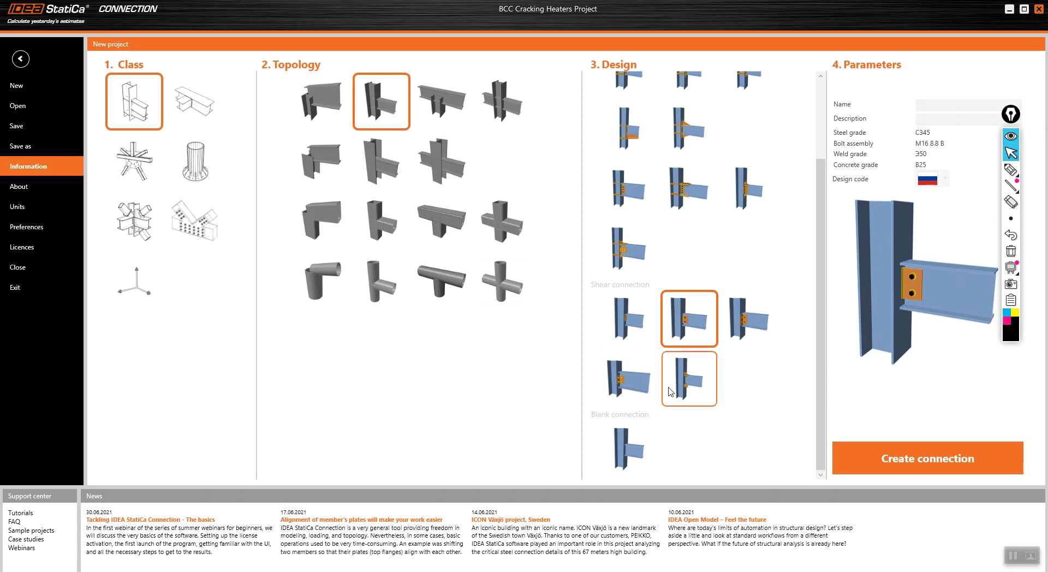
left_click(747, 330)
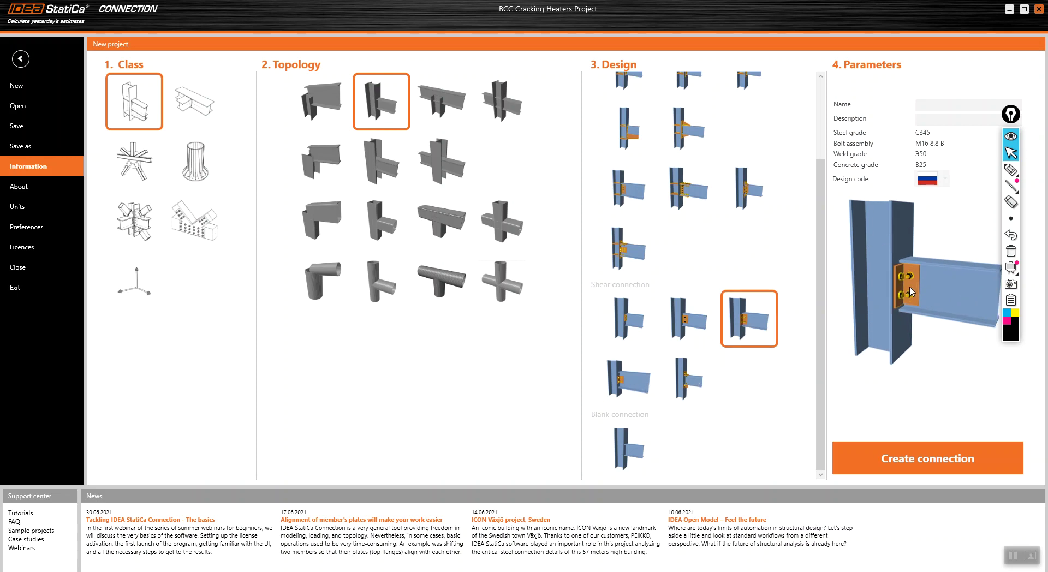
left_click(653, 341)
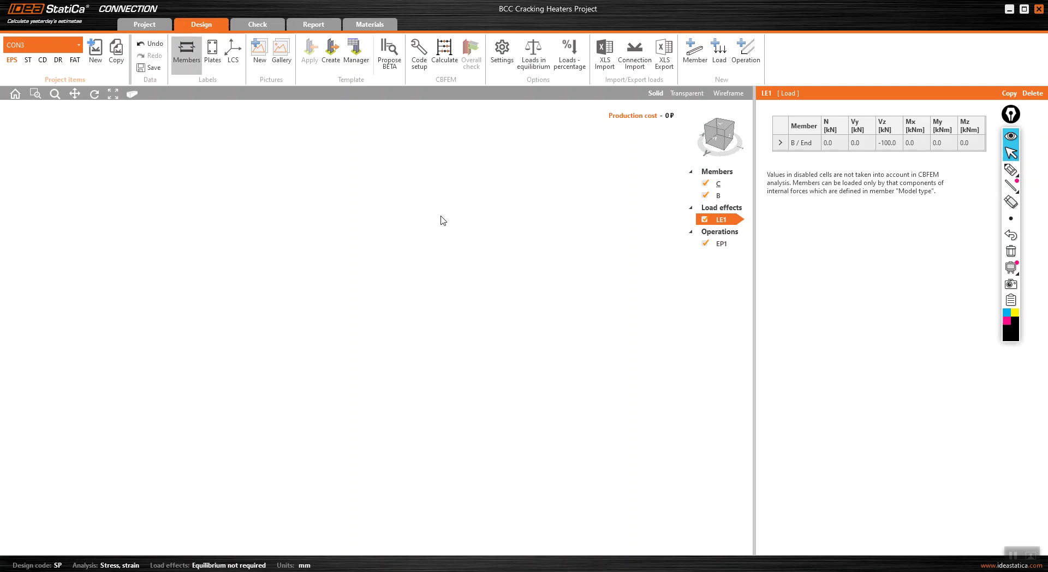
Show the local coordinate systems and examine the Vz force of load effect LE1 at the end of beam B.
left_click(889, 145)
left_click(890, 144)
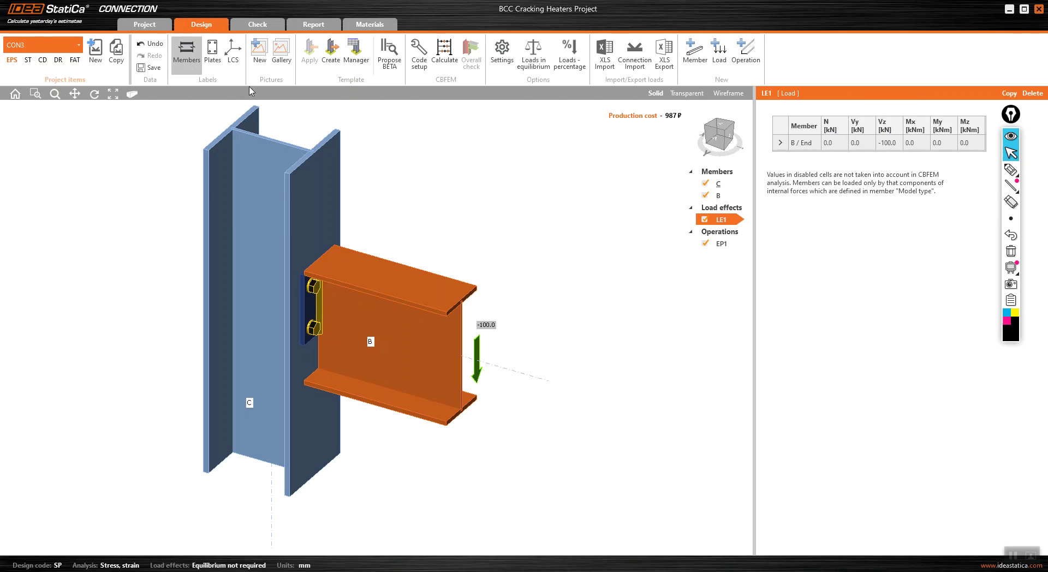
left_click(234, 61)
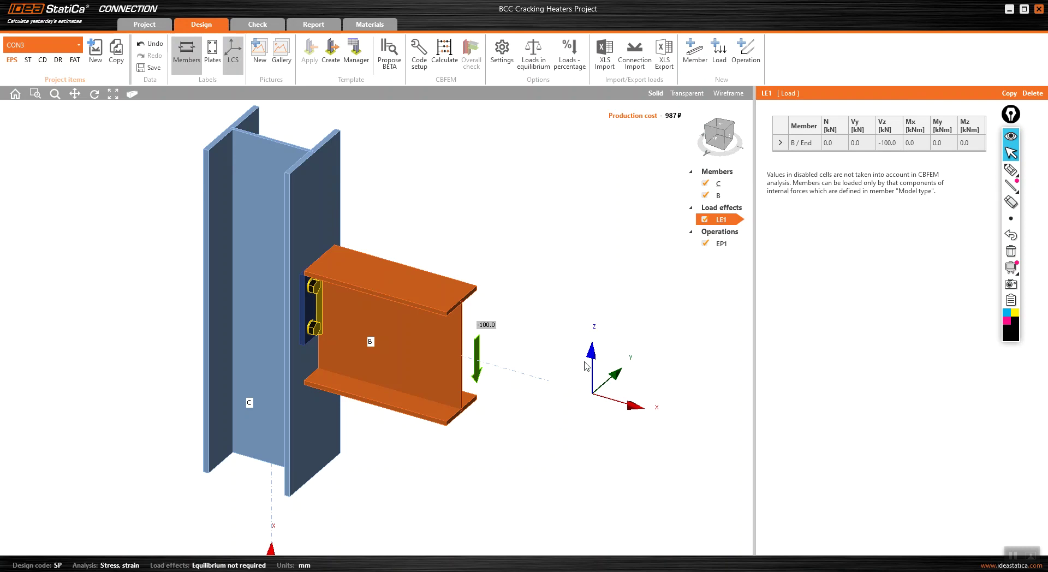
left_click(887, 144)
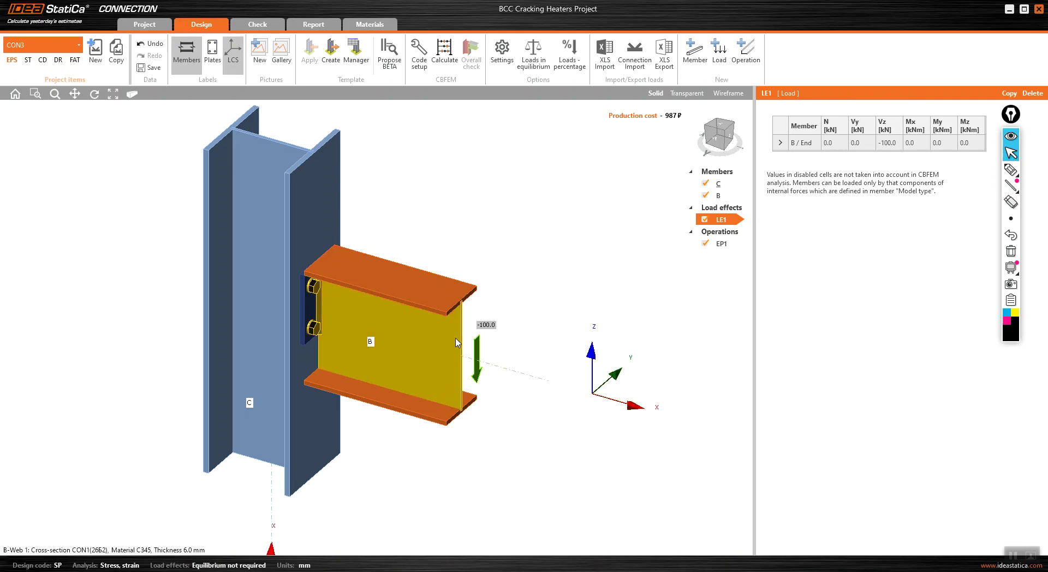
Examine how the Vz value of load effect LE1 relates to the load arrow and local axes at beam B's end.
left_click(883, 143)
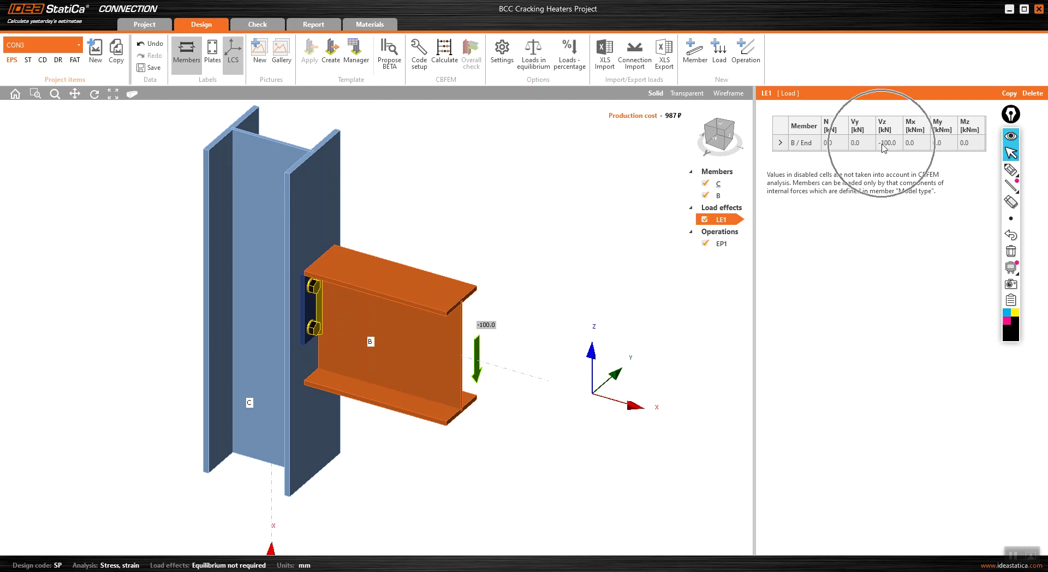
scroll(477, 365, "up", 2)
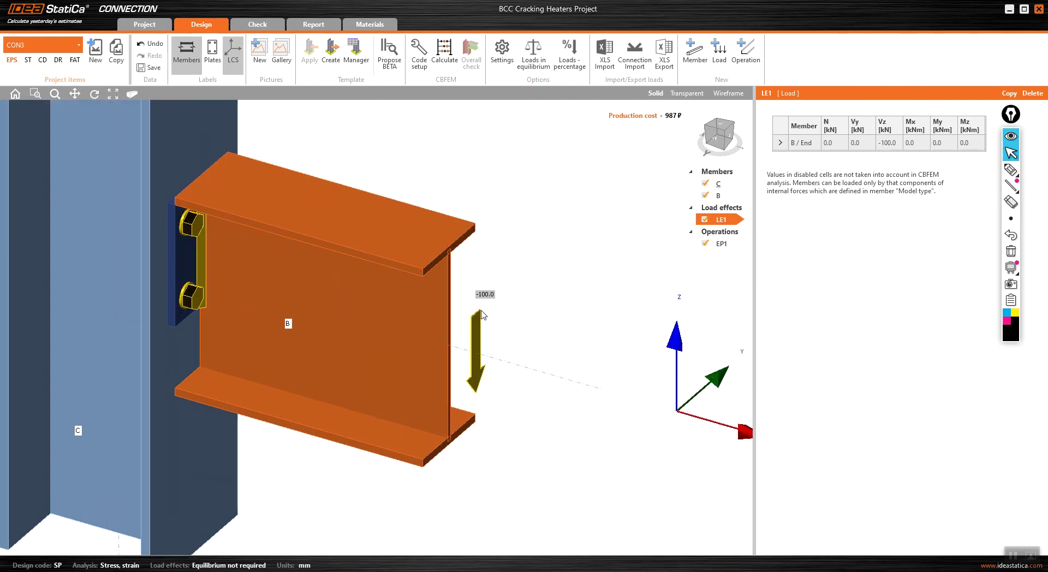
scroll(489, 346, "down", 3)
left_click(886, 145)
scroll(460, 361, "up", 2)
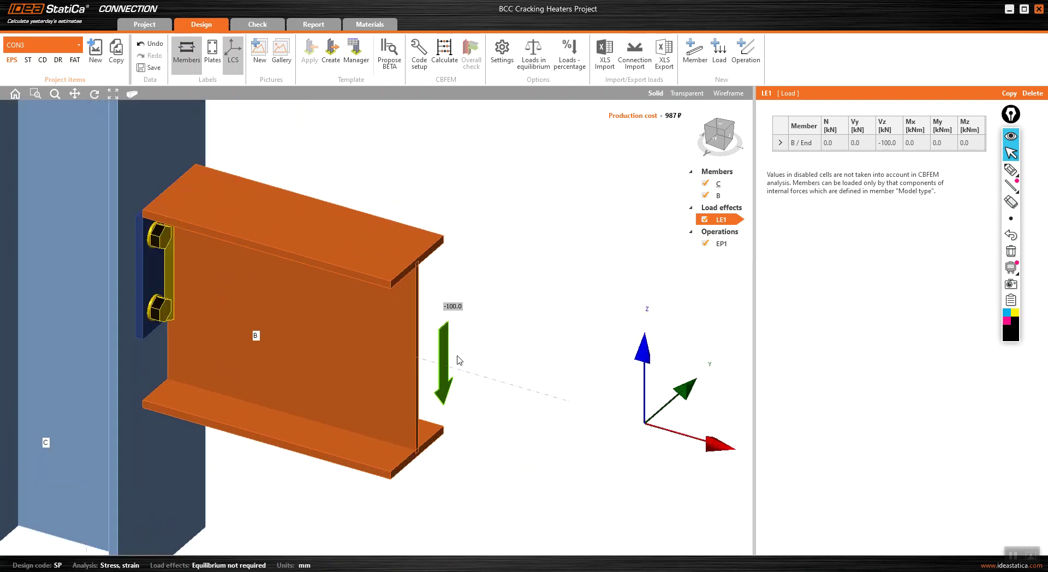
scroll(474, 367, "down", 1)
scroll(473, 367, "down", 1)
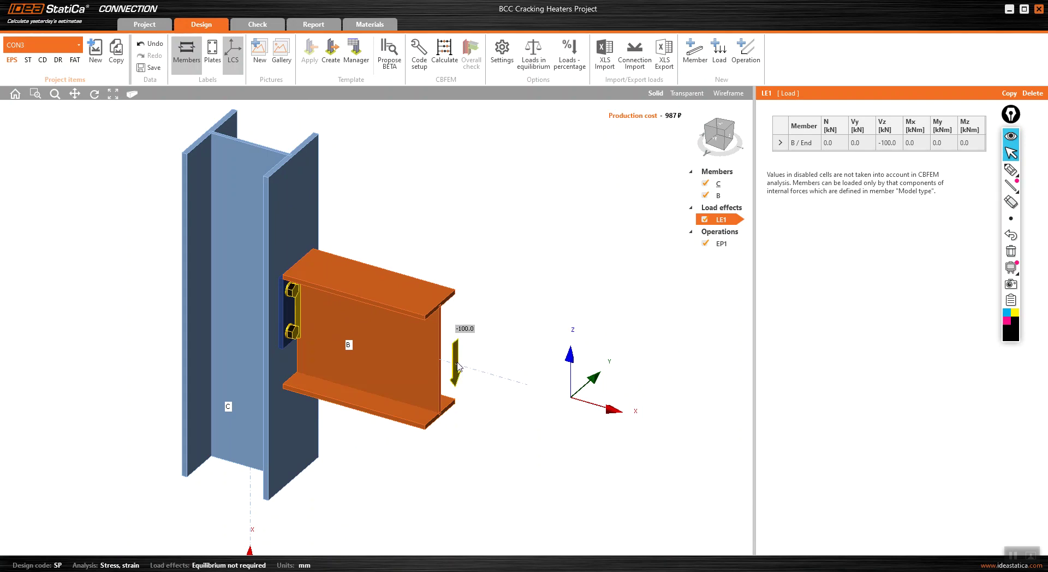
scroll(460, 374, "up", 2)
scroll(461, 374, "down", 2)
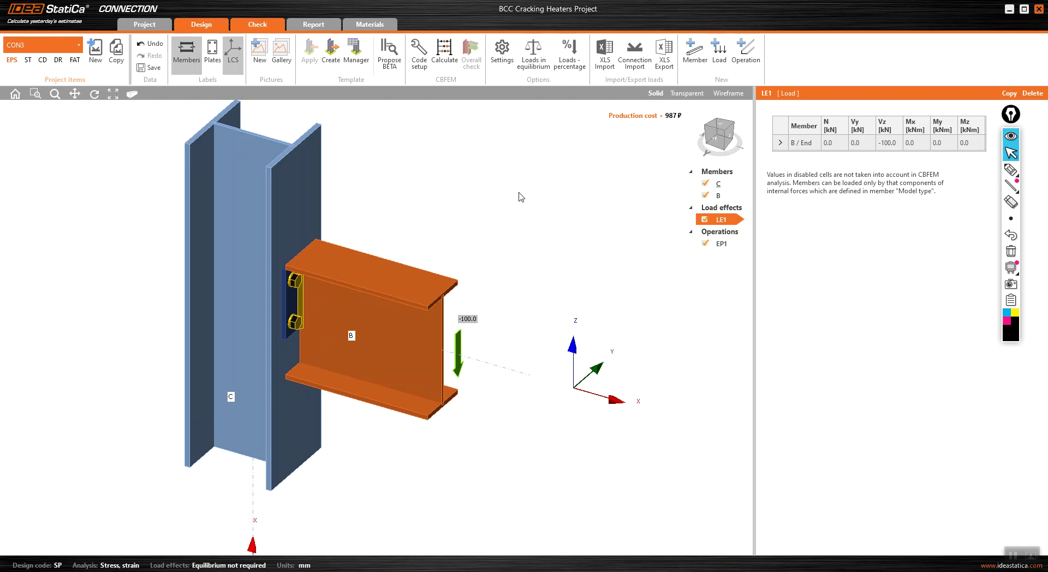
Run the stress-strain analysis of the short end plate shear connection.
scroll(255, 316, "up", 3)
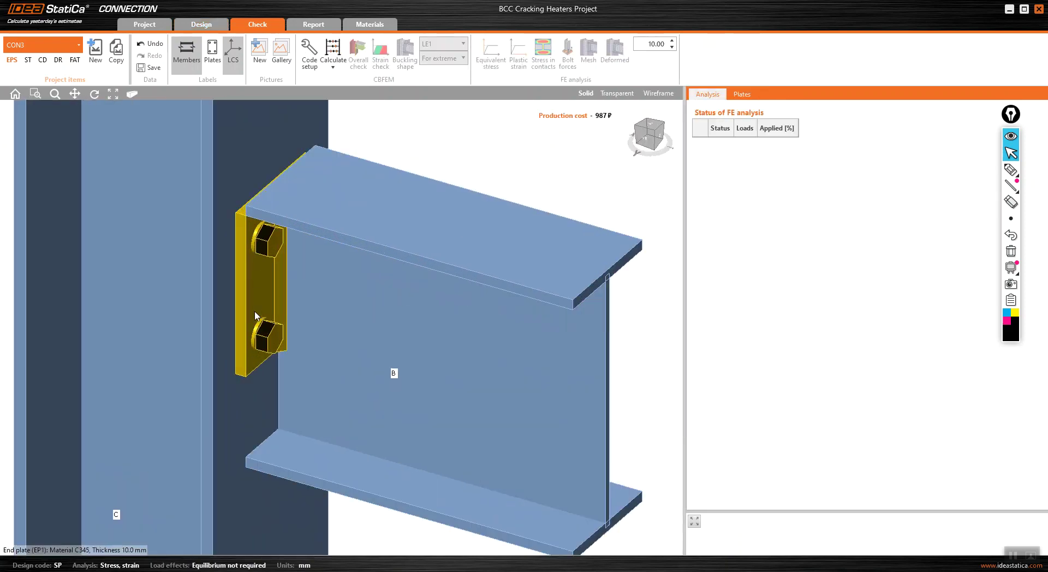
left_click(334, 53)
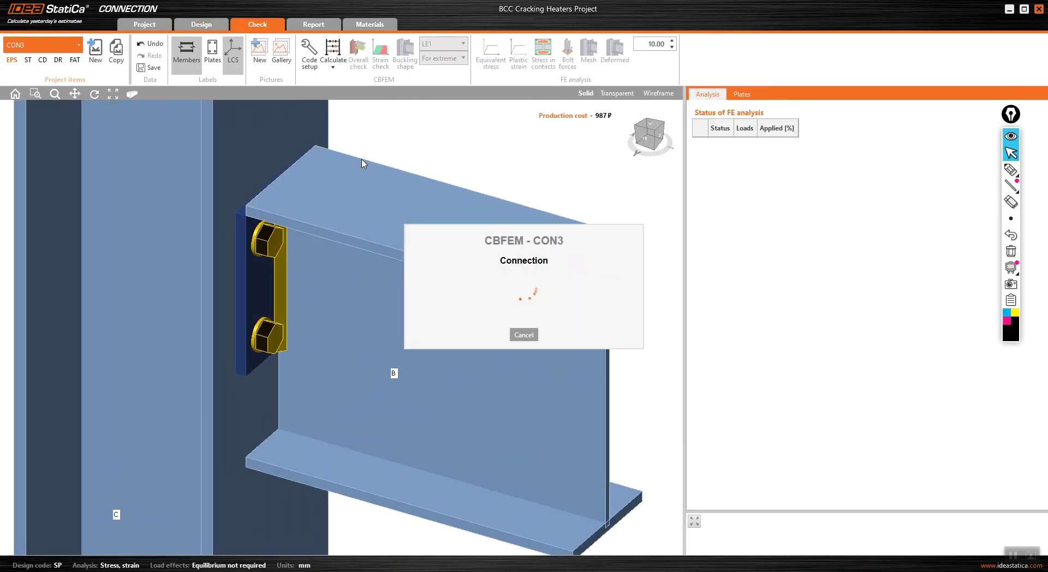
left_click(270, 250)
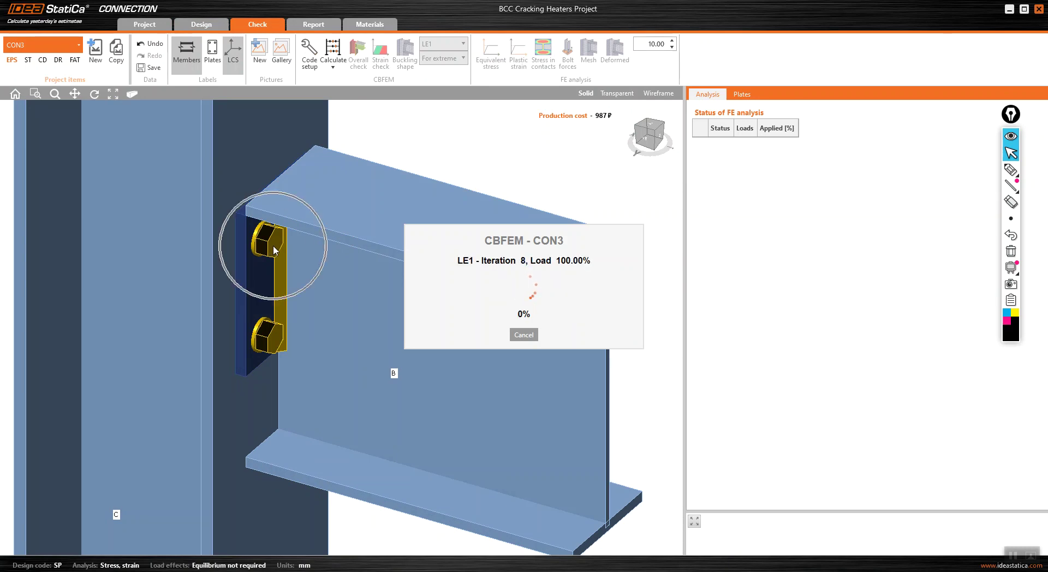
left_click(270, 337)
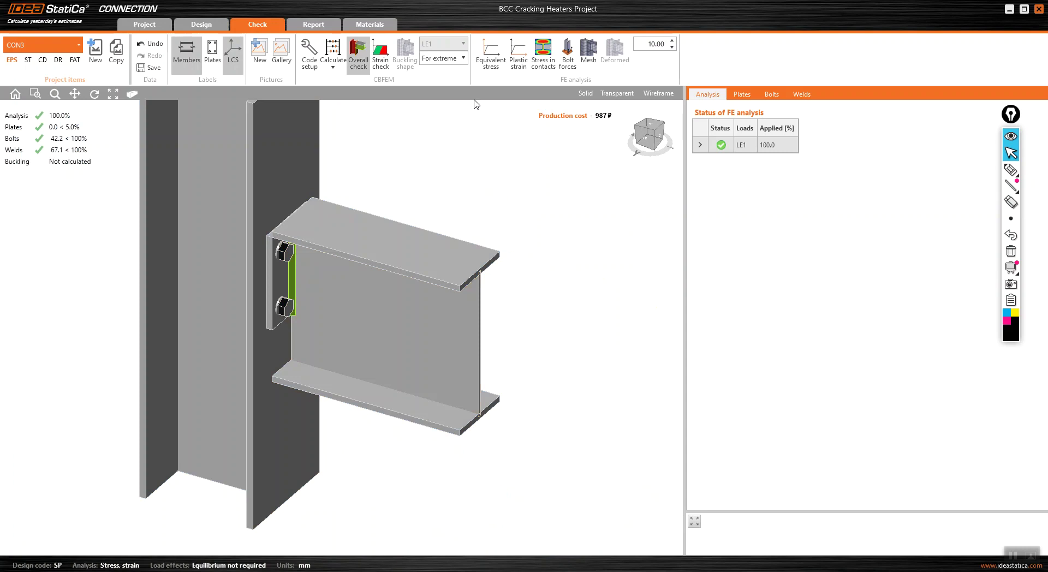
Display the equivalent stress and the bolt forces on the short end plate connection.
left_click(491, 55)
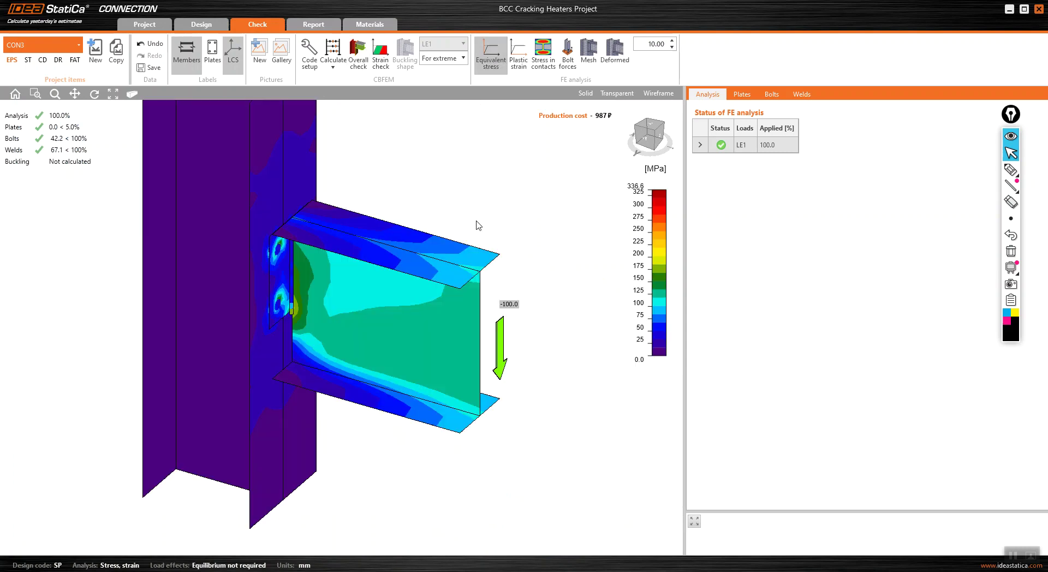
left_click(571, 69)
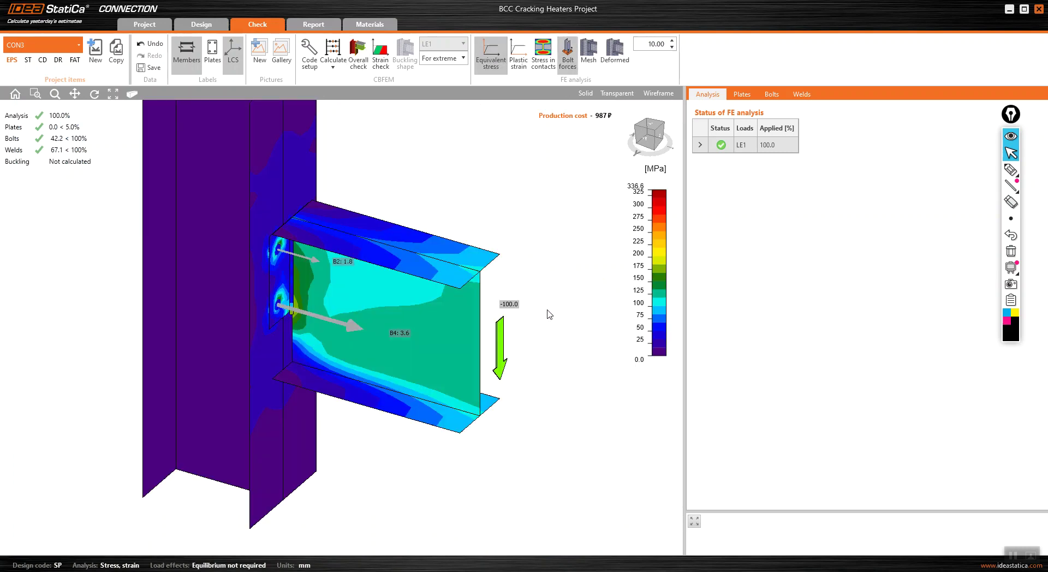
scroll(381, 336, "up", 2)
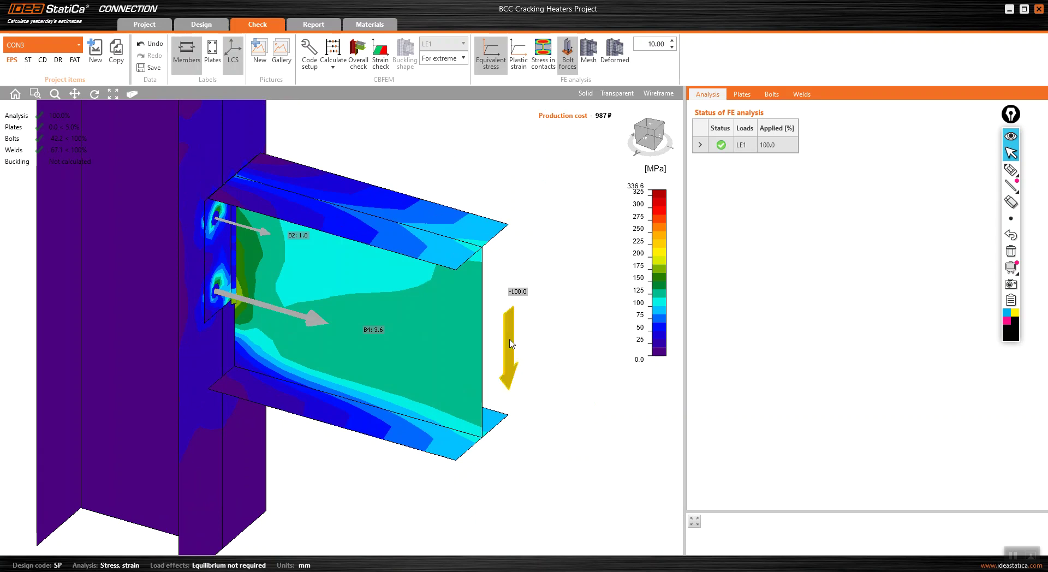
Annotate T at the beam's upper flange and C at the lower flange, and draw a long arrow at the upper bolt and a short one at the lower.
left_click(1011, 169)
mouse_move(266, 142)
left_mouse_down()
mouse_move(339, 150)
mouse_move(315, 150)
mouse_move(313, 210)
left_mouse_up()
mouse_move(299, 430)
left_mouse_down()
mouse_move(264, 444)
mouse_move(312, 467)
left_mouse_up()
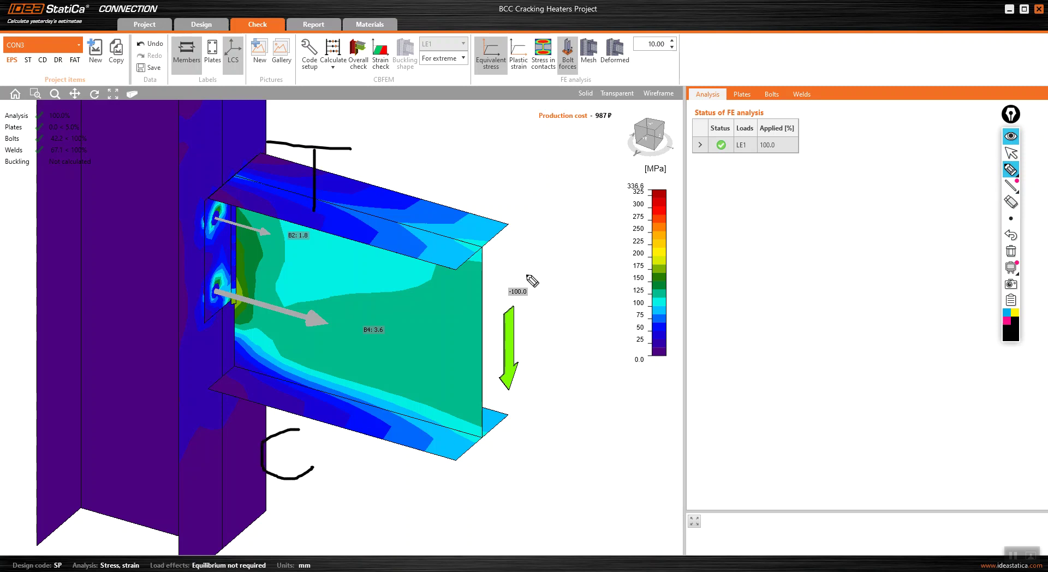
mouse_move(212, 217)
left_mouse_down()
mouse_move(378, 267)
mouse_move(361, 271)
left_mouse_up()
left_click_drag(216, 292, 233, 302)
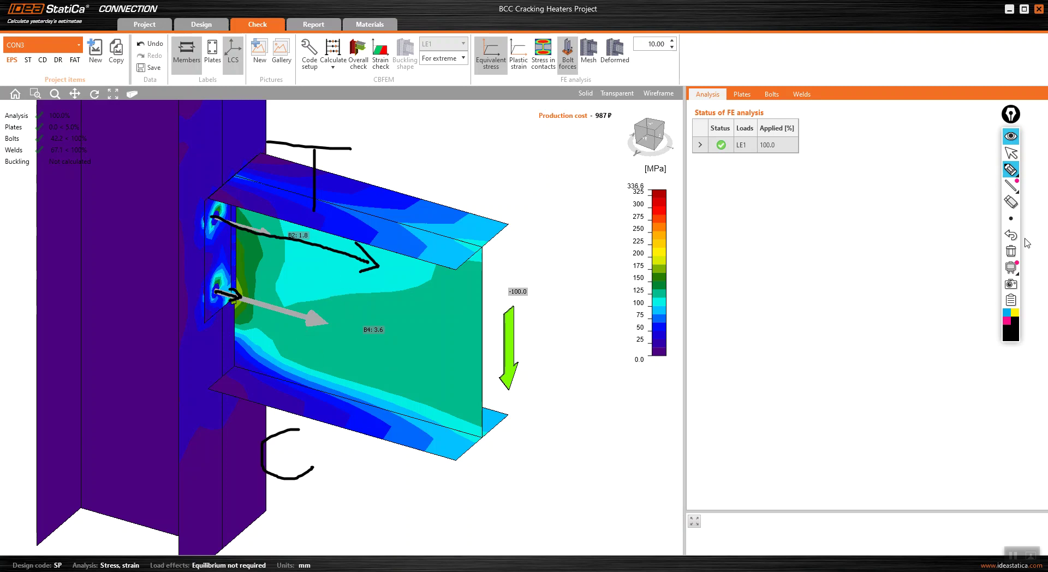
Clear all the freehand annotations and leave the pen tool.
left_click(1010, 251)
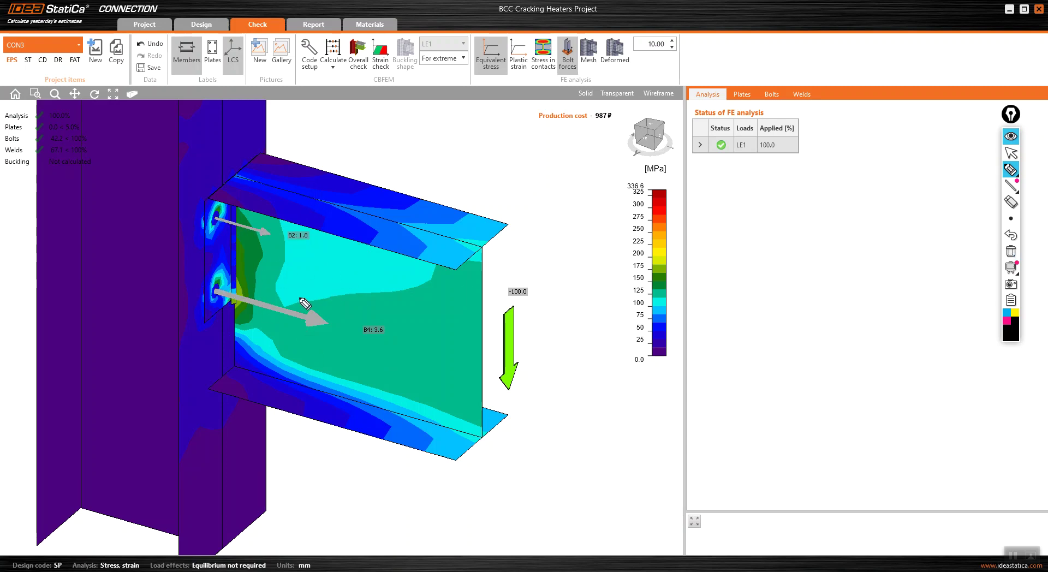
left_click(1011, 153)
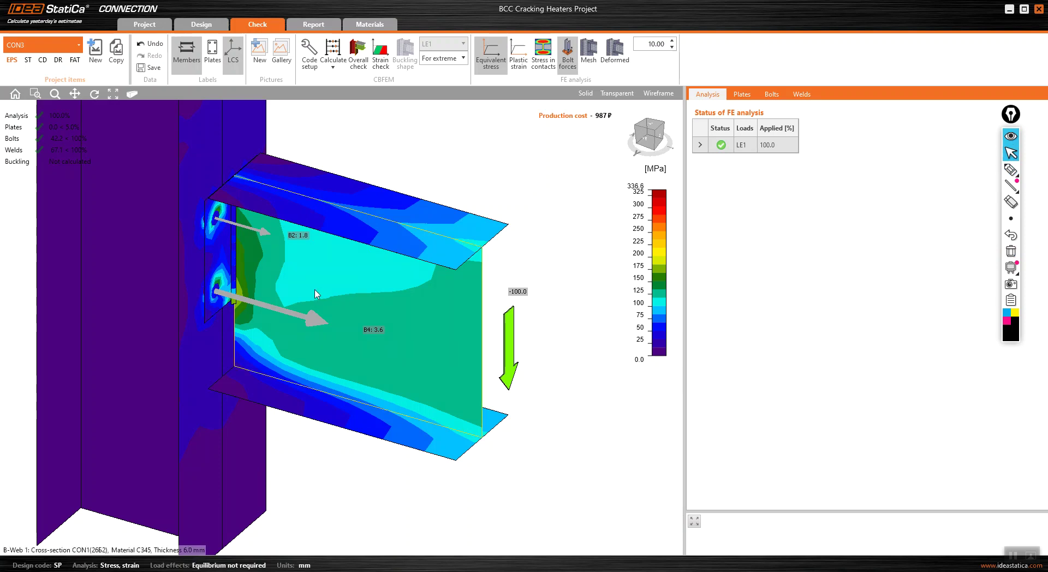
scroll(316, 293, "down", 3)
scroll(377, 304, "up", 1)
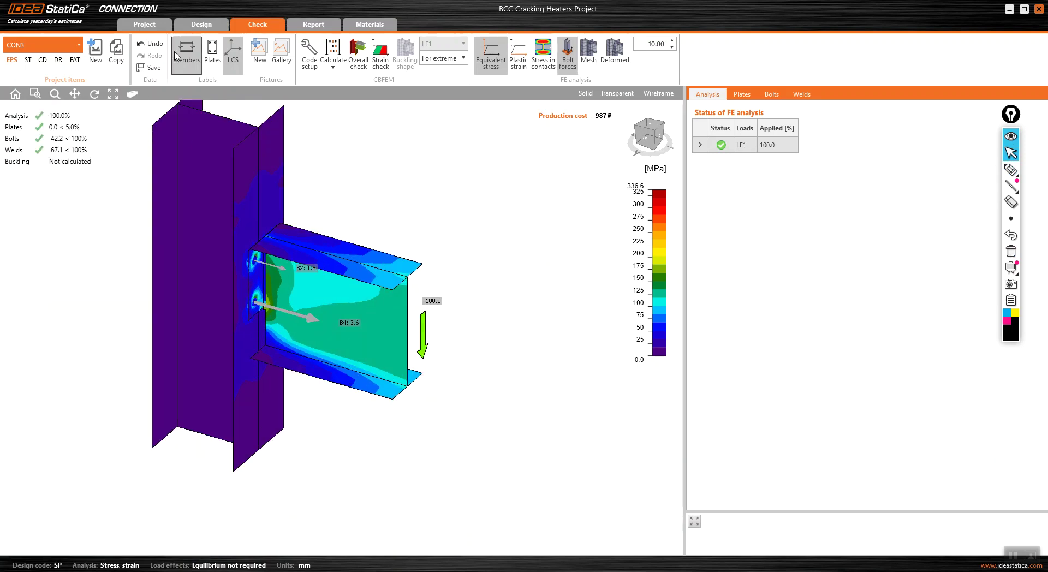
Add a new connection with a beam framing into a continuous column flange, using the bolted fin plate shear design.
left_click(96, 53)
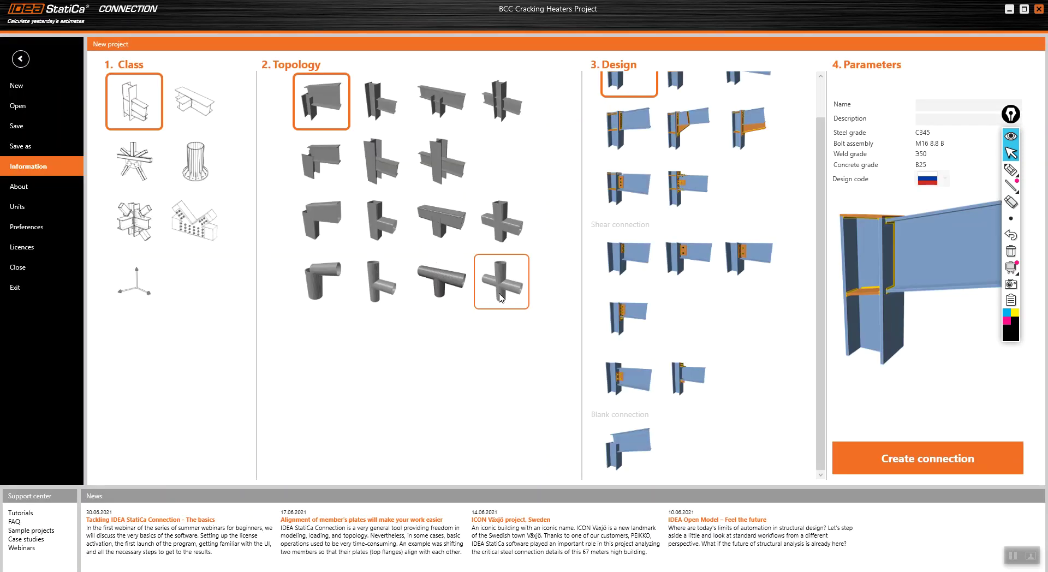
left_click(381, 112)
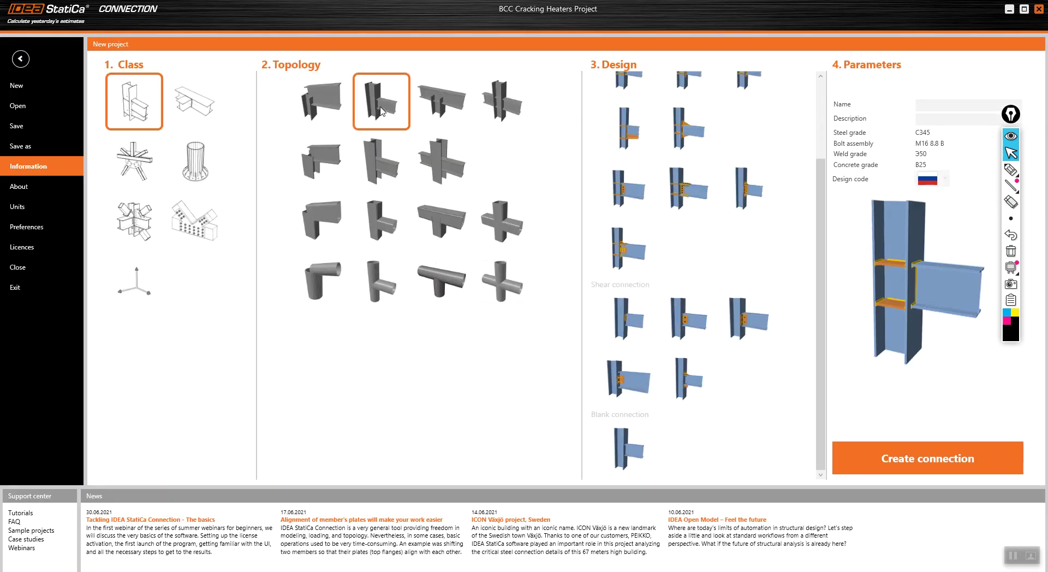
left_click(688, 318)
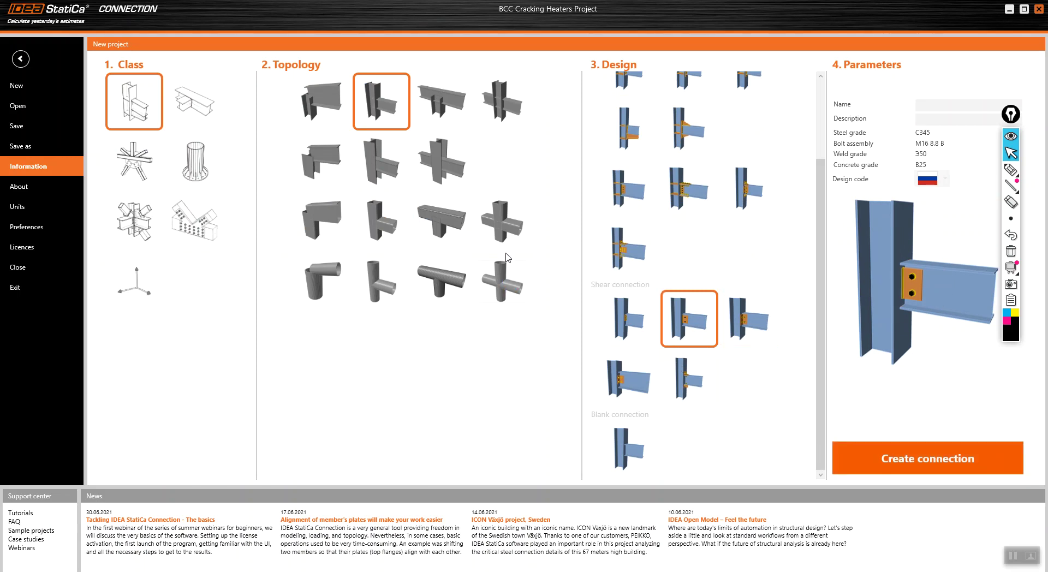
key("Escape")
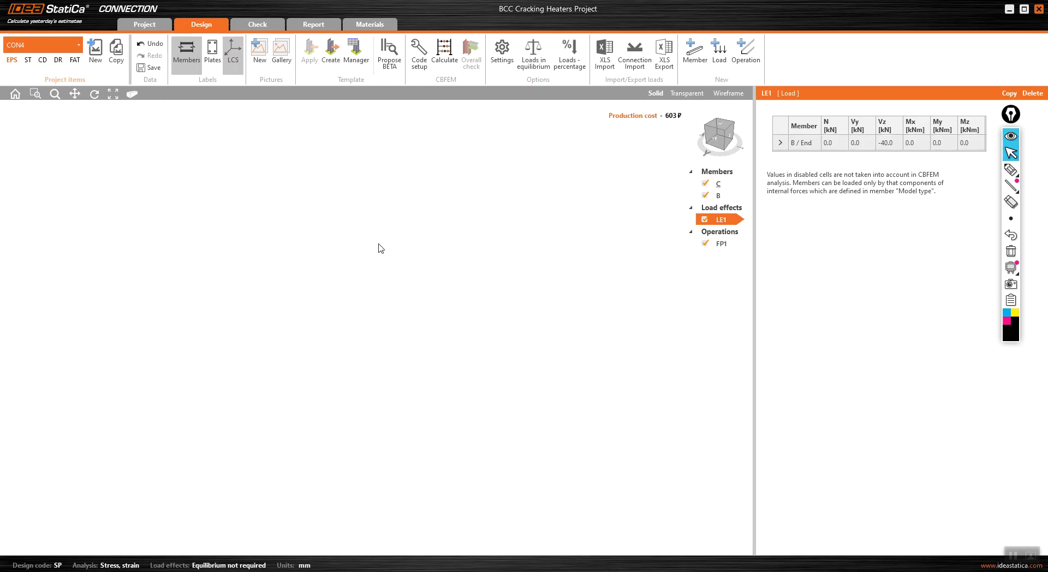
Examine the Vz force of load effect LE1 and its arrow on the fin plate connection.
left_click(891, 147)
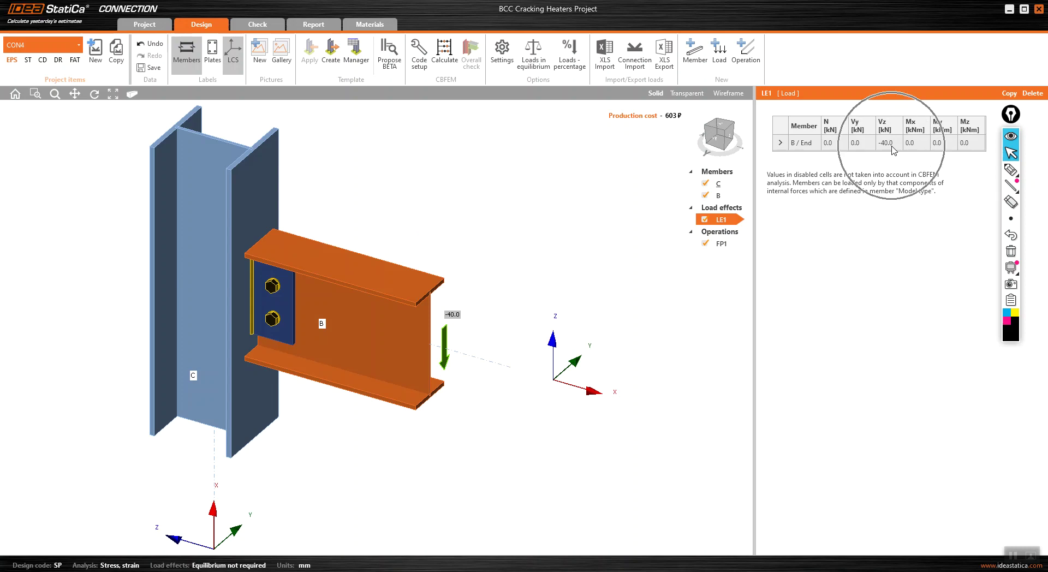
left_click(887, 147)
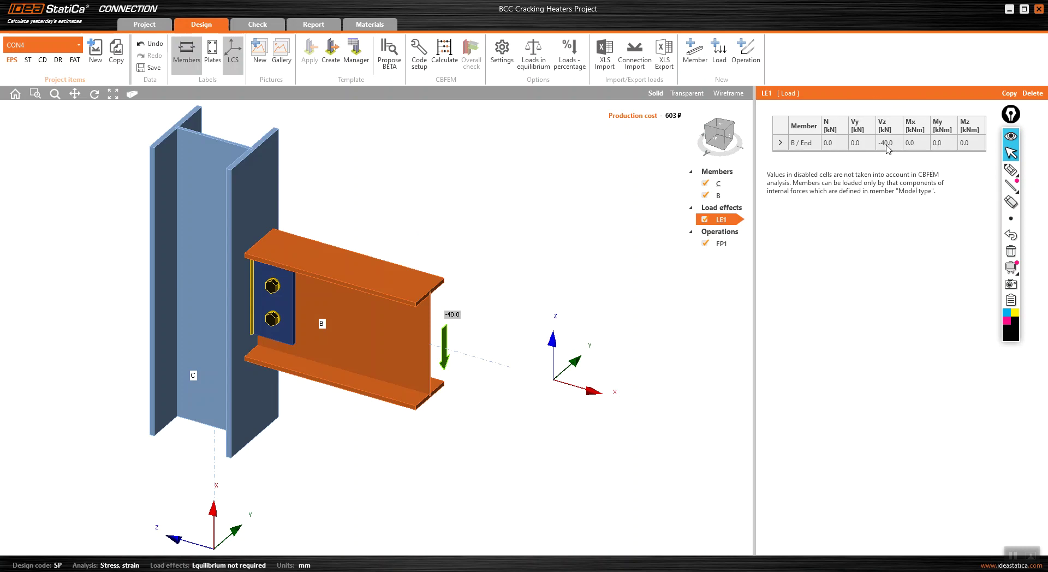
left_click(889, 147)
left_click(888, 148)
left_click(886, 149)
scroll(442, 358, "up", 2)
scroll(463, 358, "down", 2)
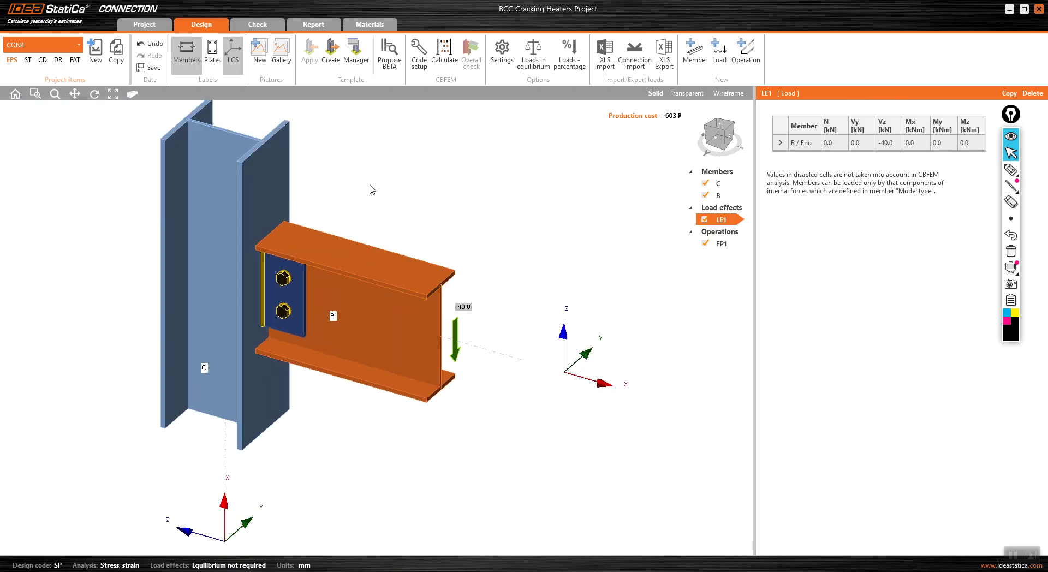
Calculate the fin plate connection and display its bolt forces with the equivalent stress.
left_click(445, 63)
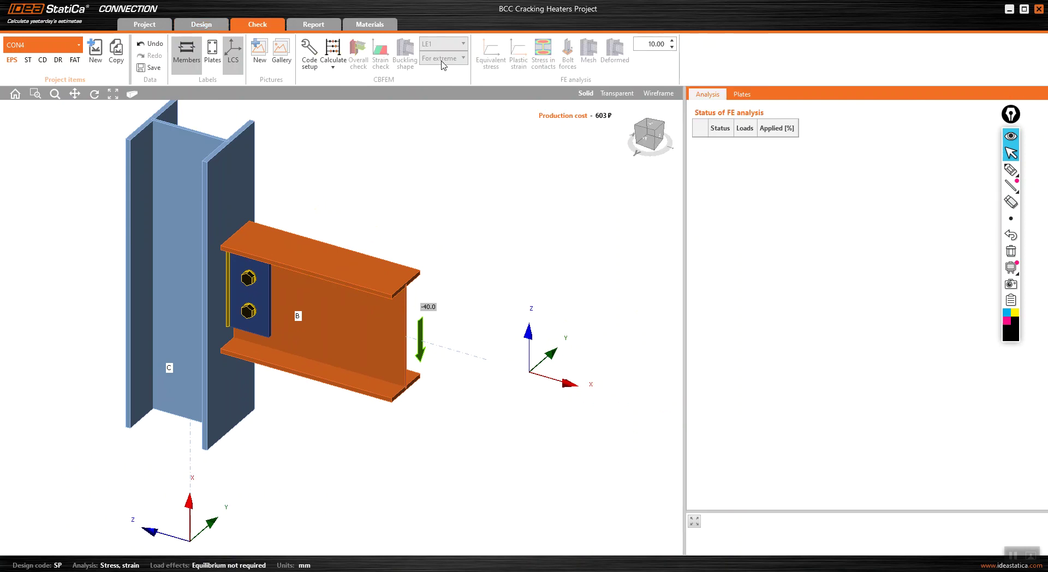
left_click(337, 51)
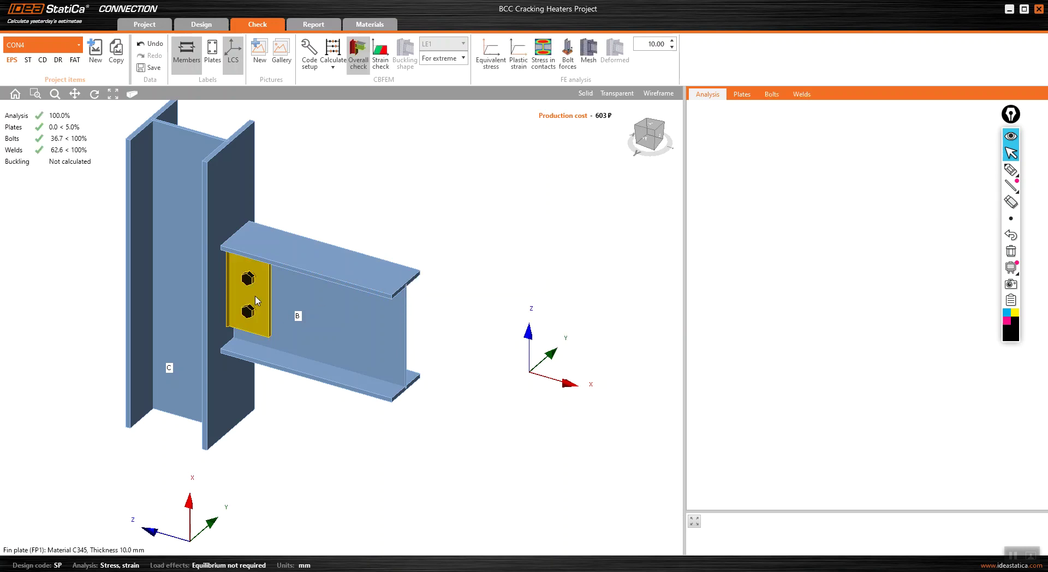
left_click(568, 64)
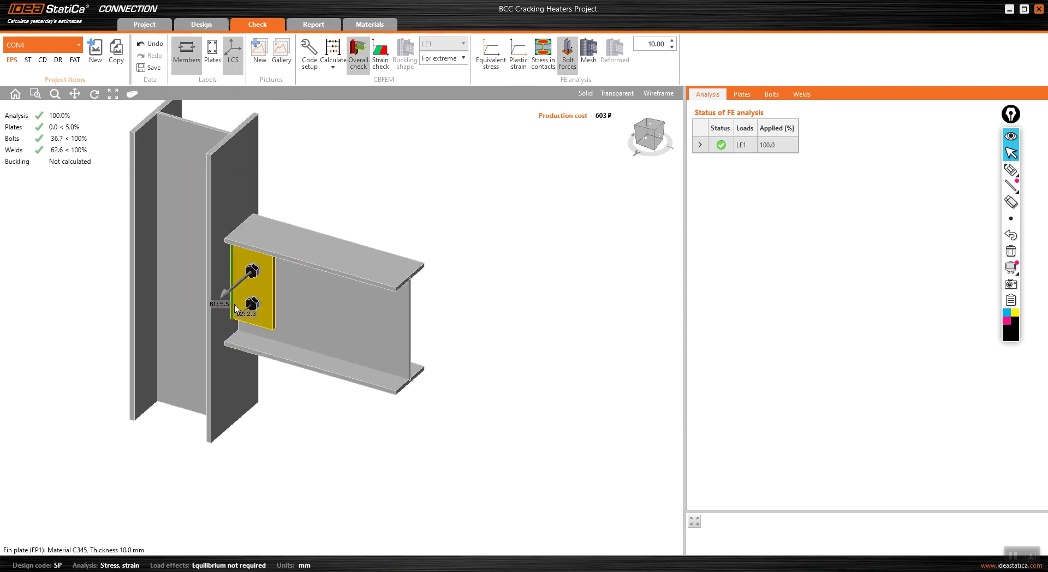
left_click(490, 57)
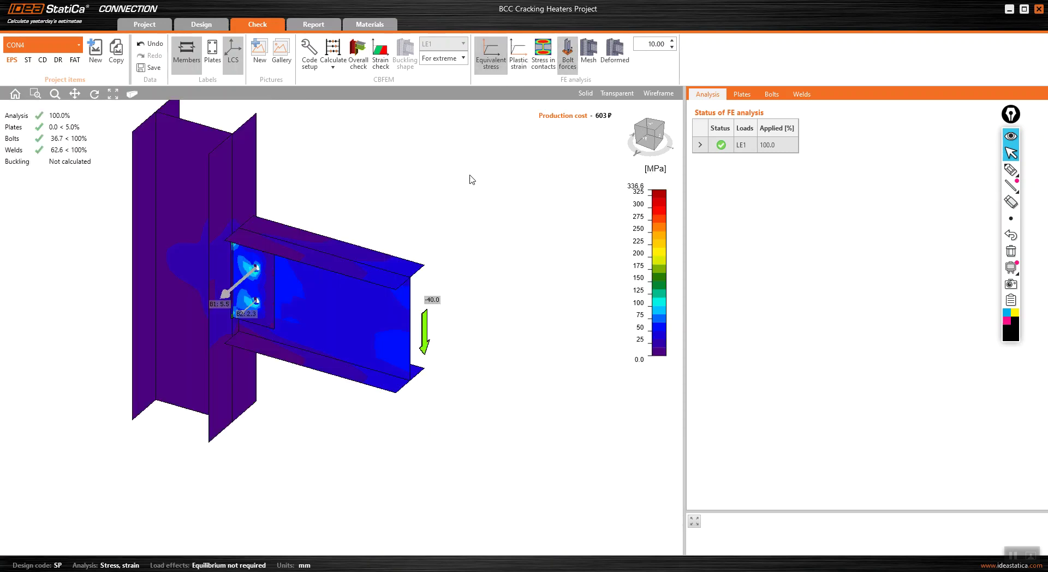
scroll(251, 298, "up", 3)
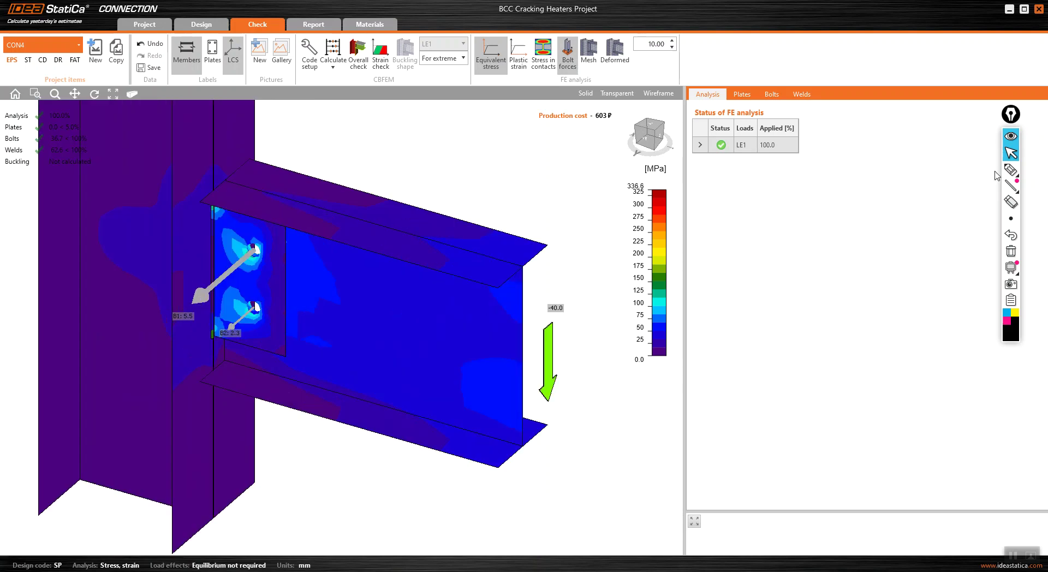
Annotate T above and C below the load arrow, trace the upper bolt's force arrow, and remove the annotations from view.
left_click(1011, 169)
mouse_move(536, 288)
left_mouse_down()
mouse_move(570, 286)
mouse_move(557, 285)
mouse_move(556, 304)
left_mouse_up()
mouse_move(554, 399)
left_mouse_down()
mouse_move(546, 410)
mouse_move(571, 418)
left_mouse_up()
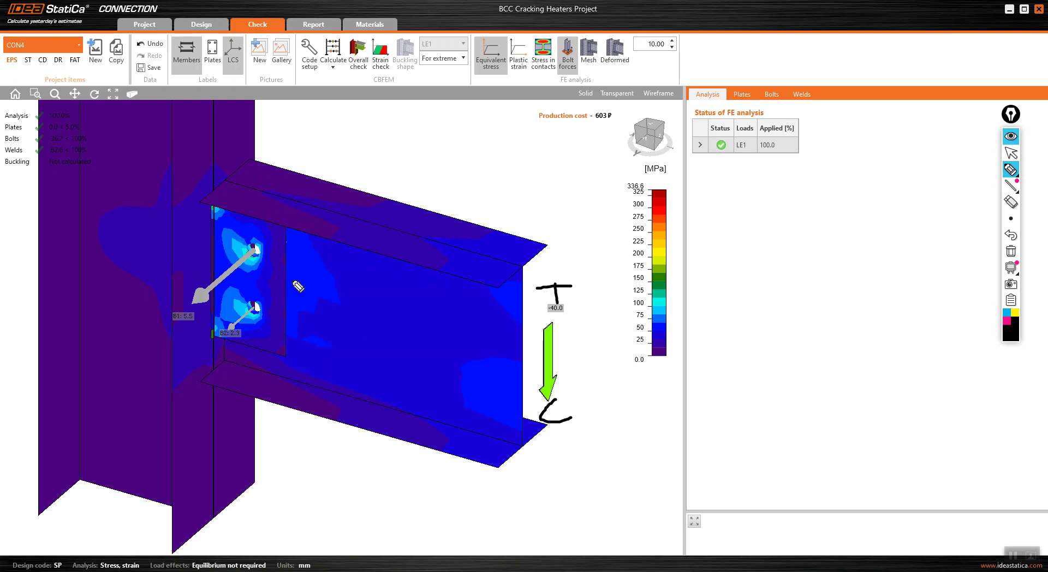
mouse_move(254, 249)
left_mouse_down()
mouse_move(196, 303)
mouse_move(224, 300)
left_mouse_up()
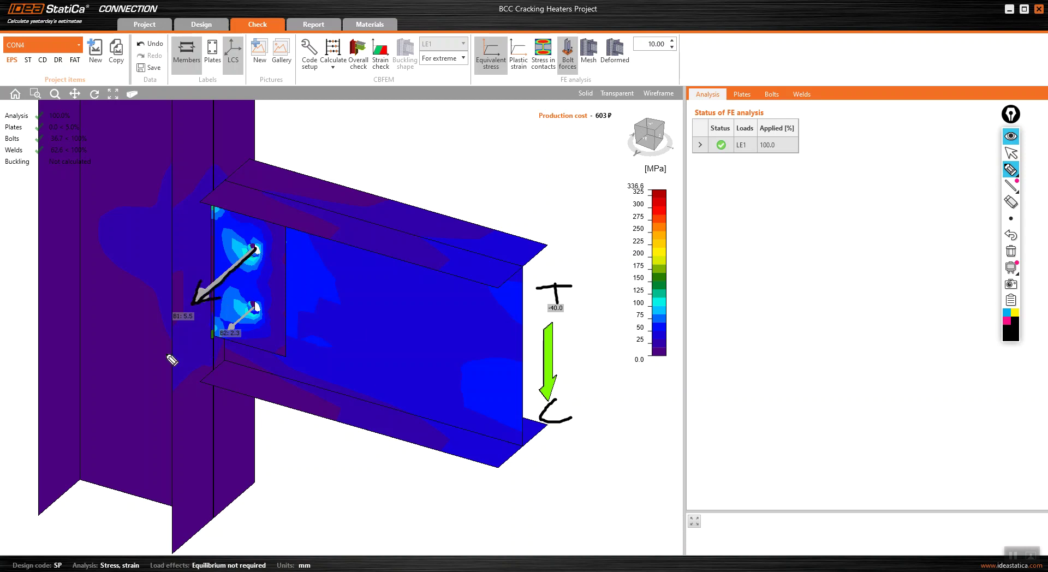
left_click(1010, 153)
left_click(1011, 138)
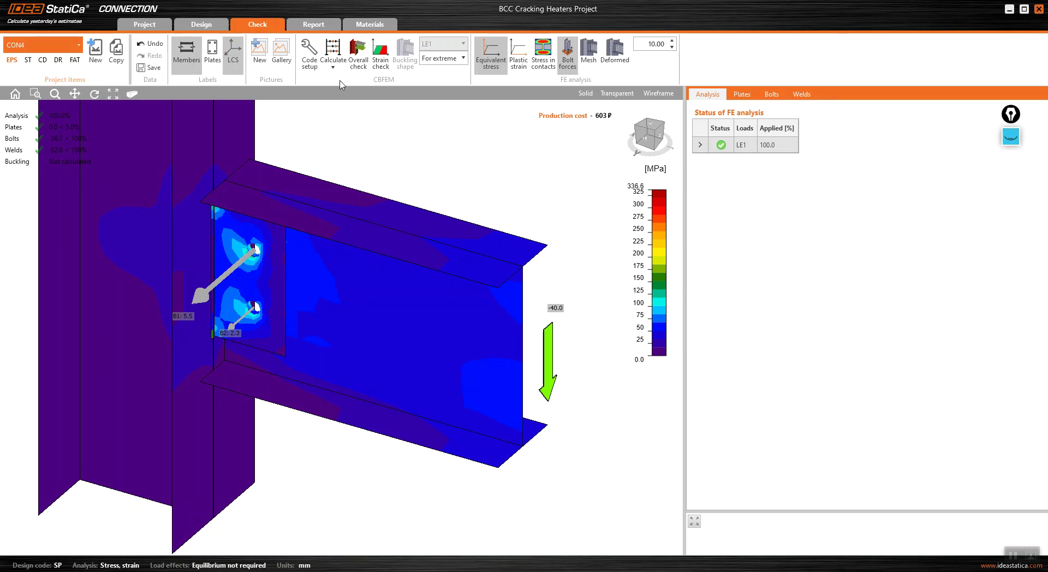
Add a new connection with a beam framing into a continuous column flange, using the bolted angle cleat shear design.
left_click(109, 75)
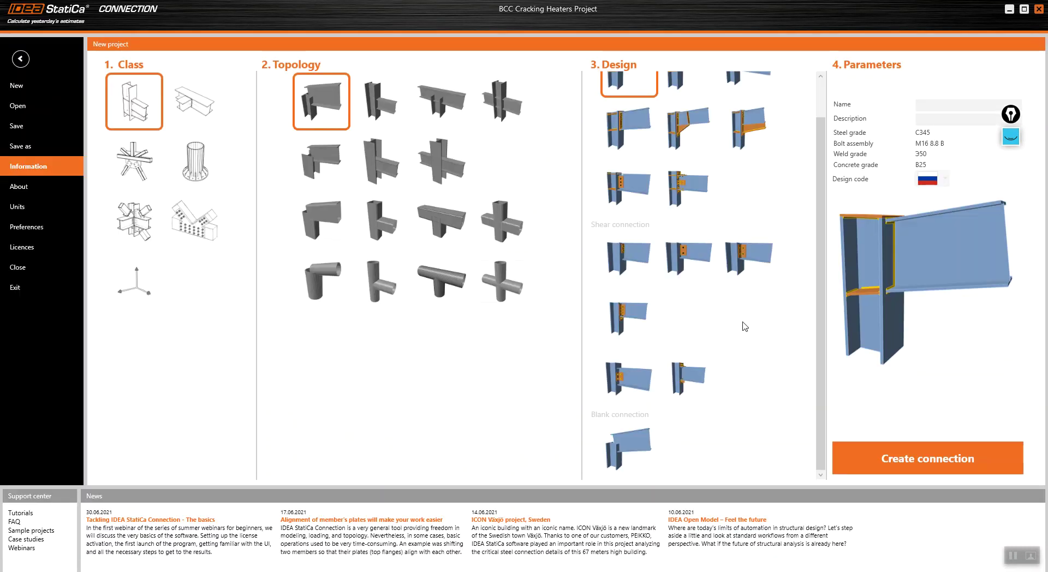
left_click(382, 110)
left_click(751, 325)
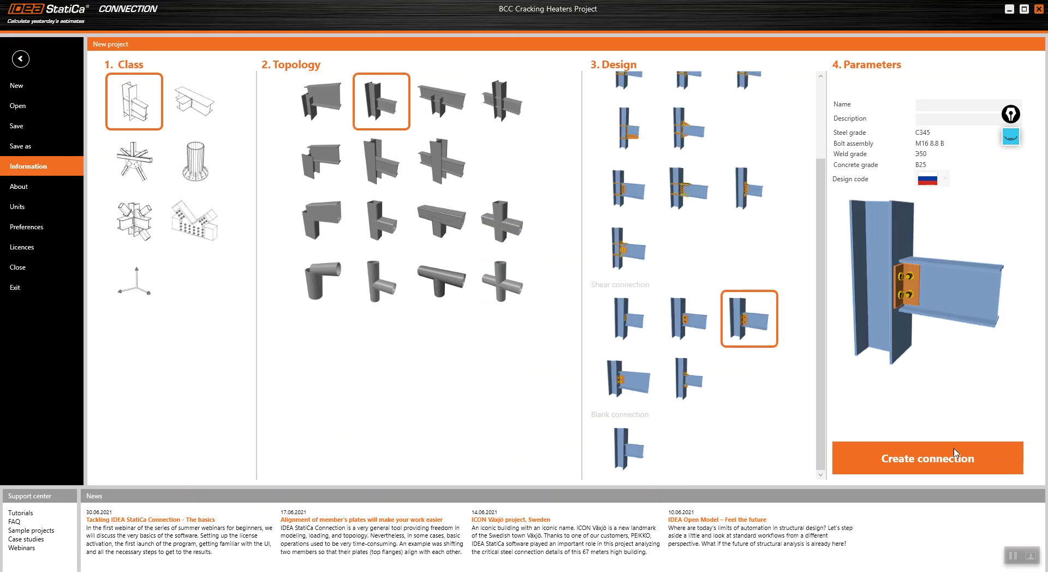
left_click(914, 462)
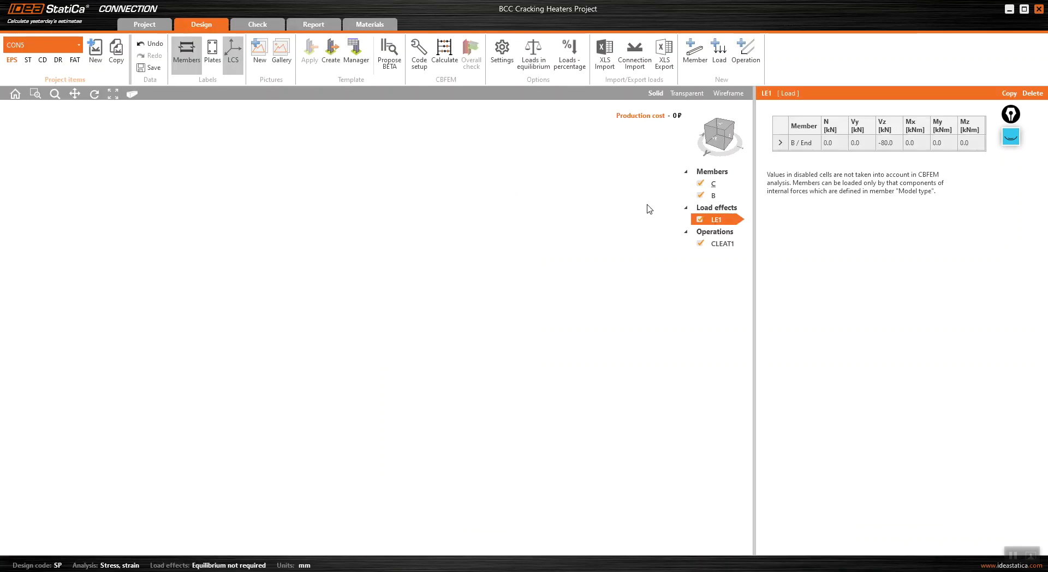
Calculate the bolted angle cleat connection under load effect LE1.
left_click(887, 147)
scroll(293, 331, "up", 3)
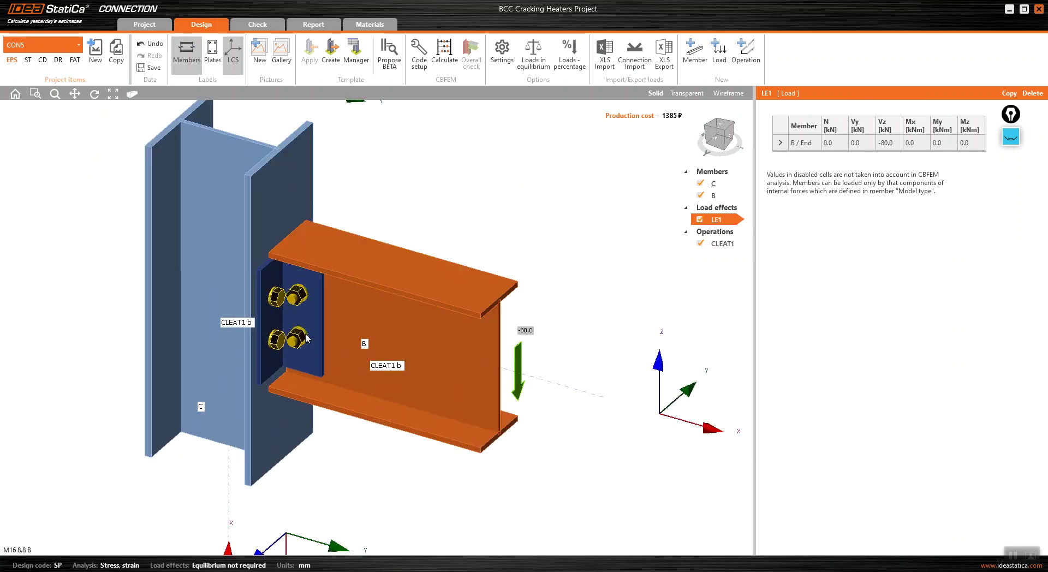
scroll(387, 349, "up", 2)
scroll(350, 332, "down", 5)
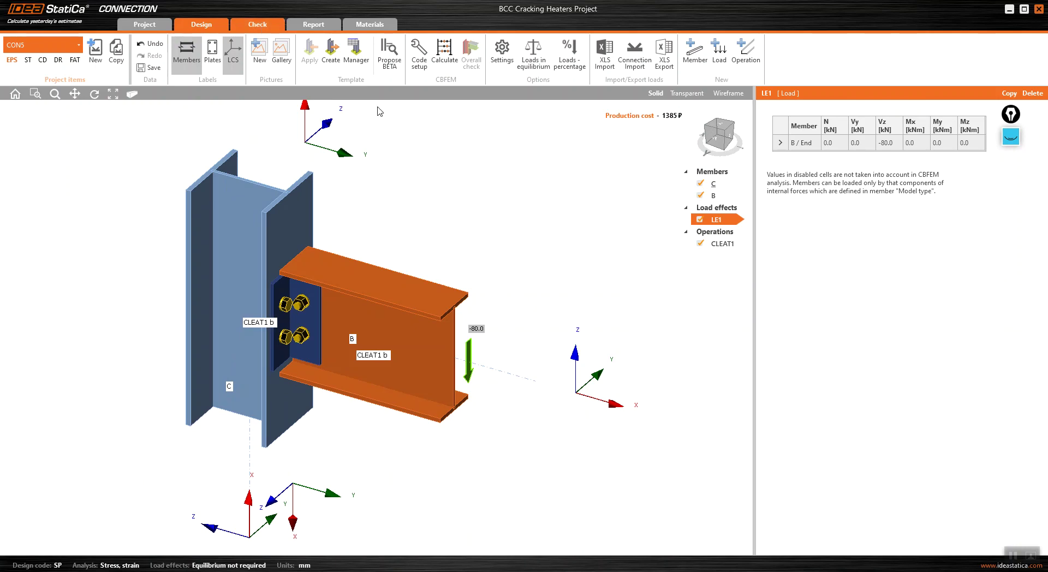
left_click(440, 66)
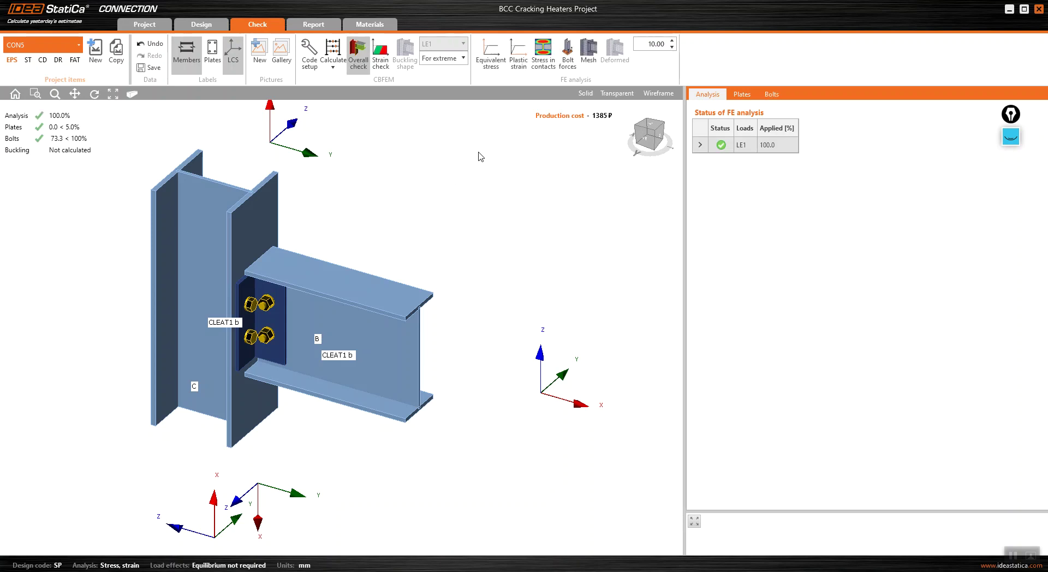
Display the equivalent stress and the bolt forces on the calculated angle cleat connection.
left_click(492, 59)
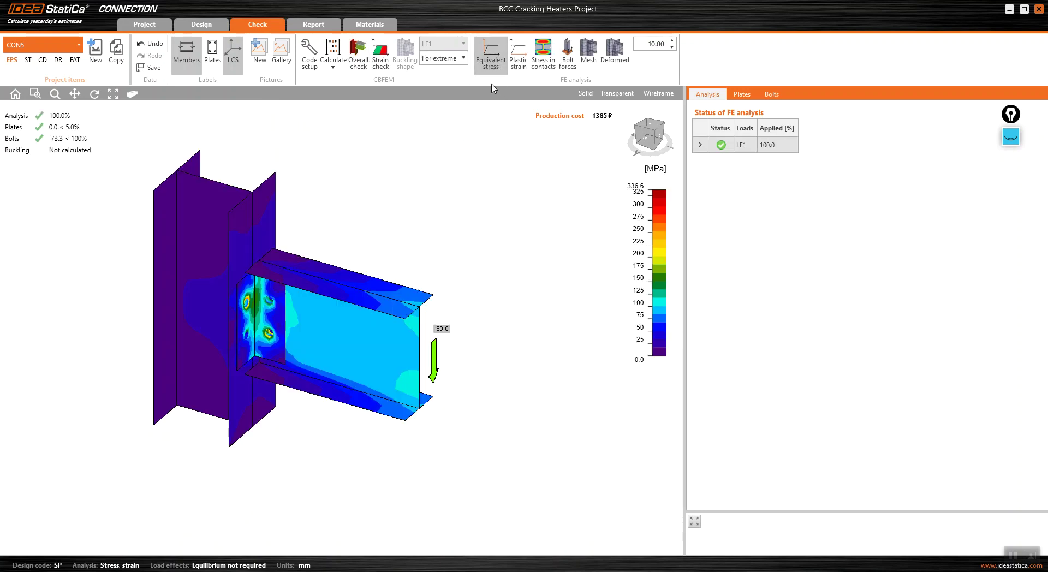
scroll(280, 314, "up", 3)
left_click(568, 55)
scroll(414, 335, "up", 5)
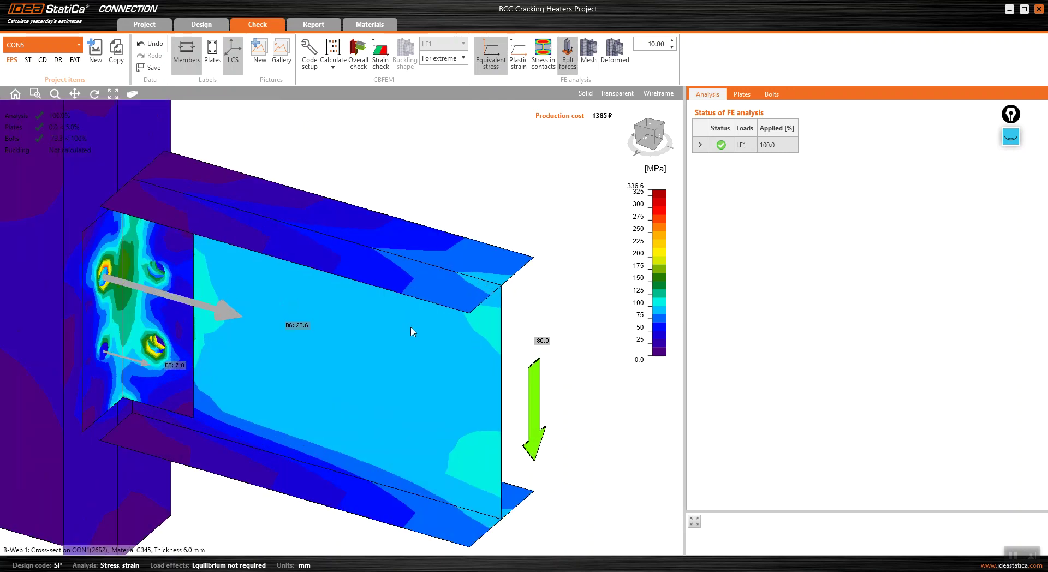
scroll(238, 295, "down", 4)
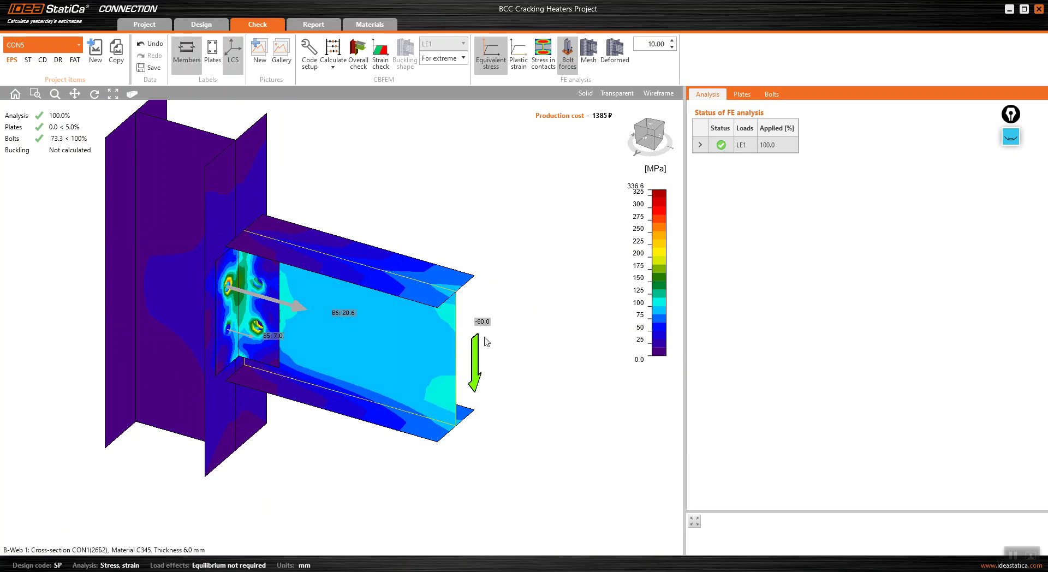
Switch to the short end plate connection CON3, calculate it, and display its equivalent stress.
left_click(78, 48)
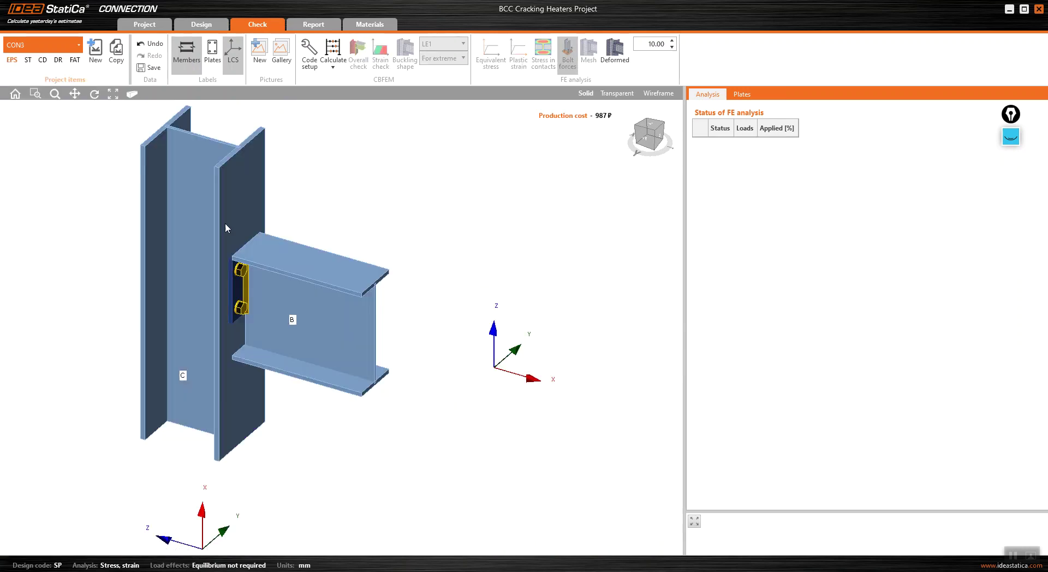
left_click(334, 48)
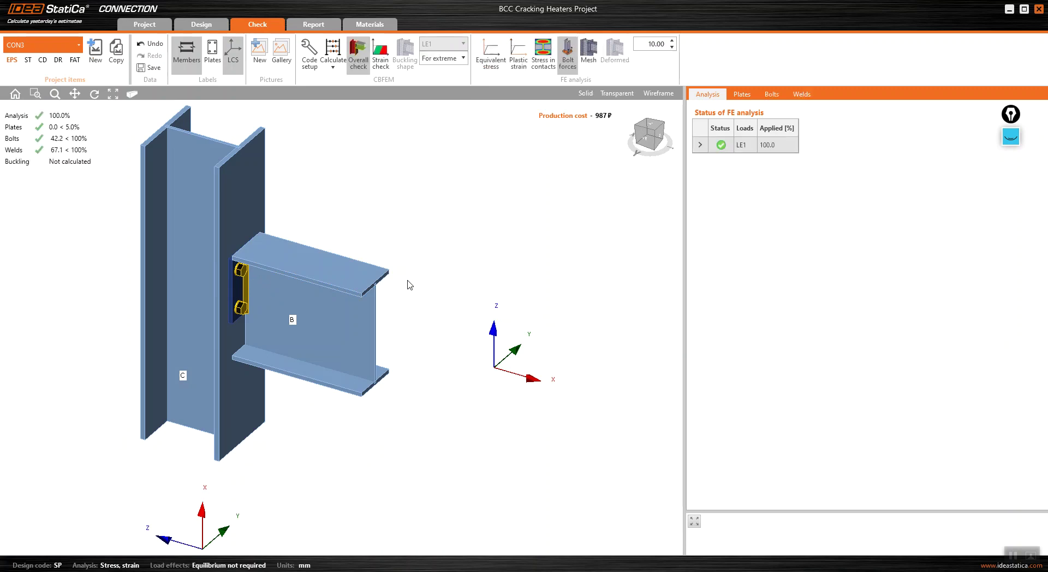
left_click(499, 64)
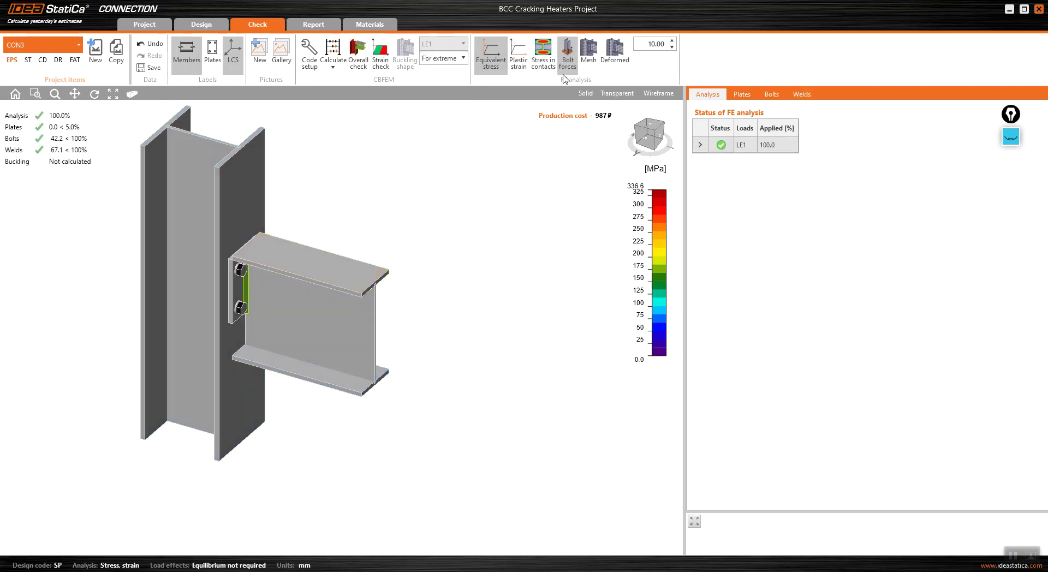
scroll(349, 349, "up", 2)
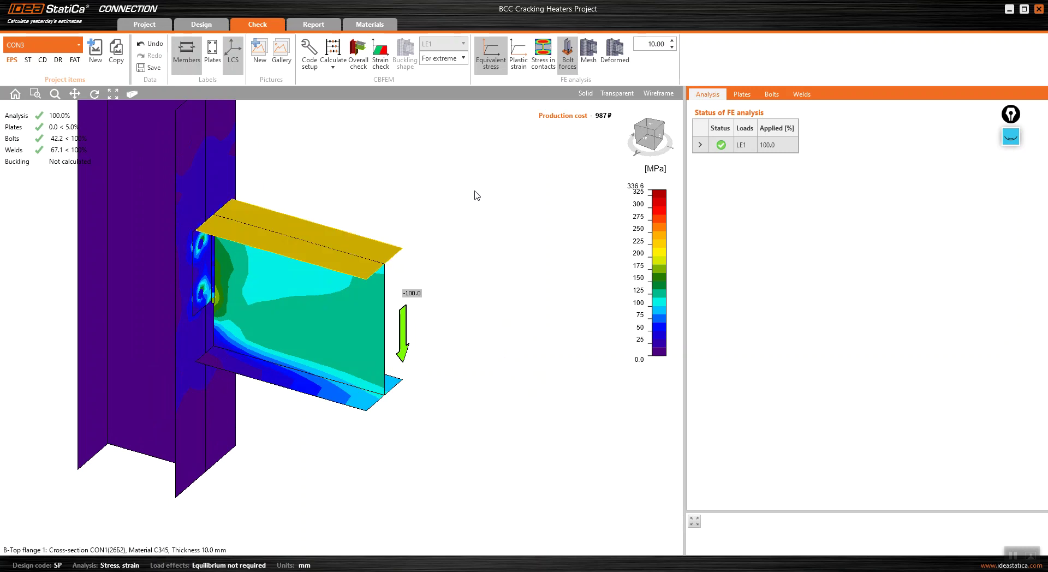
Display the stress in contacts with the bolt forces on the end plate connection and examine both bolt arrows.
left_click(543, 55)
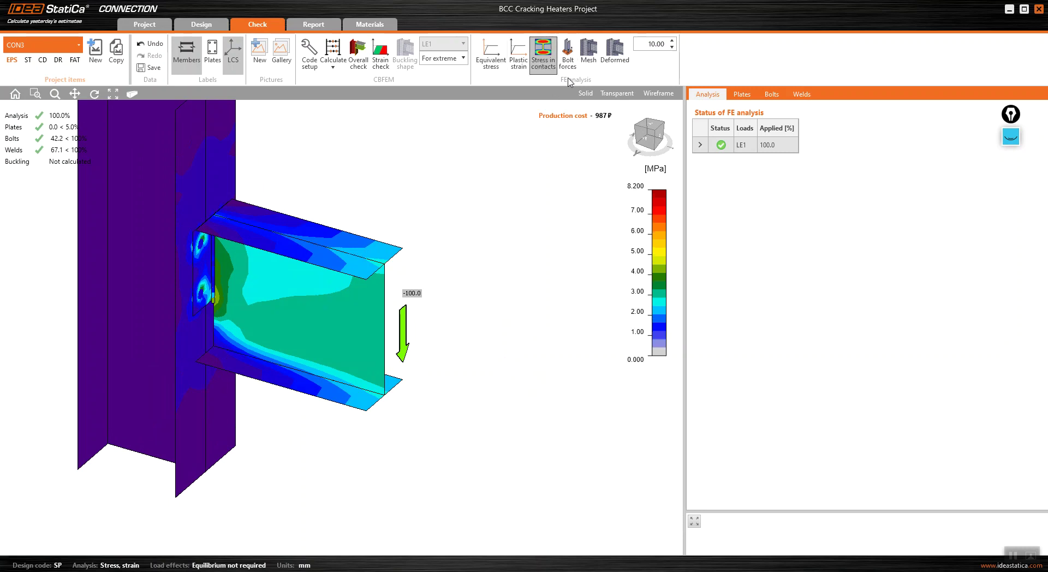
left_click(568, 63)
scroll(240, 360, "up", 2)
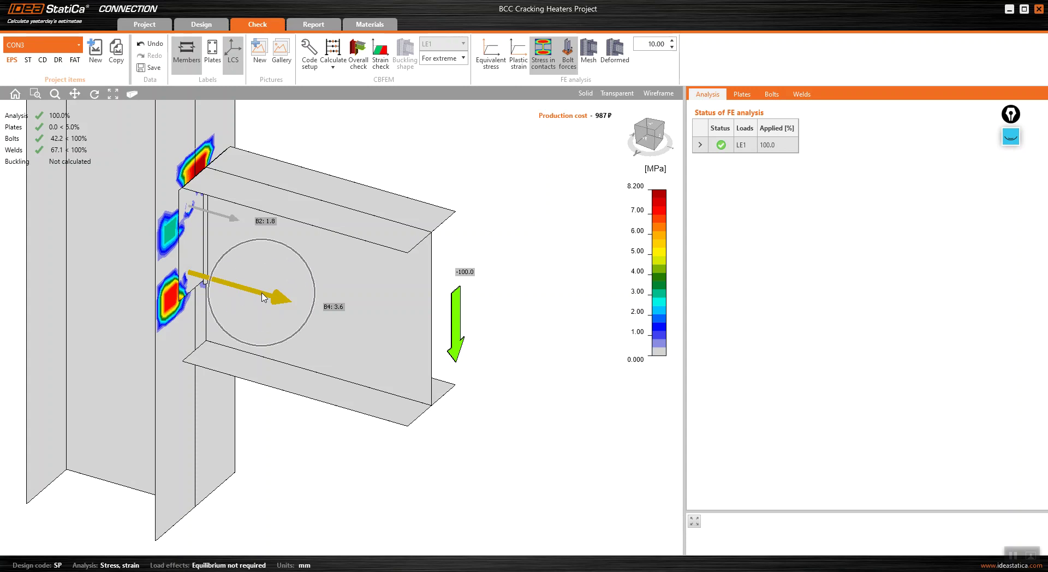
scroll(308, 316, "down", 2)
scroll(308, 316, "down", 3)
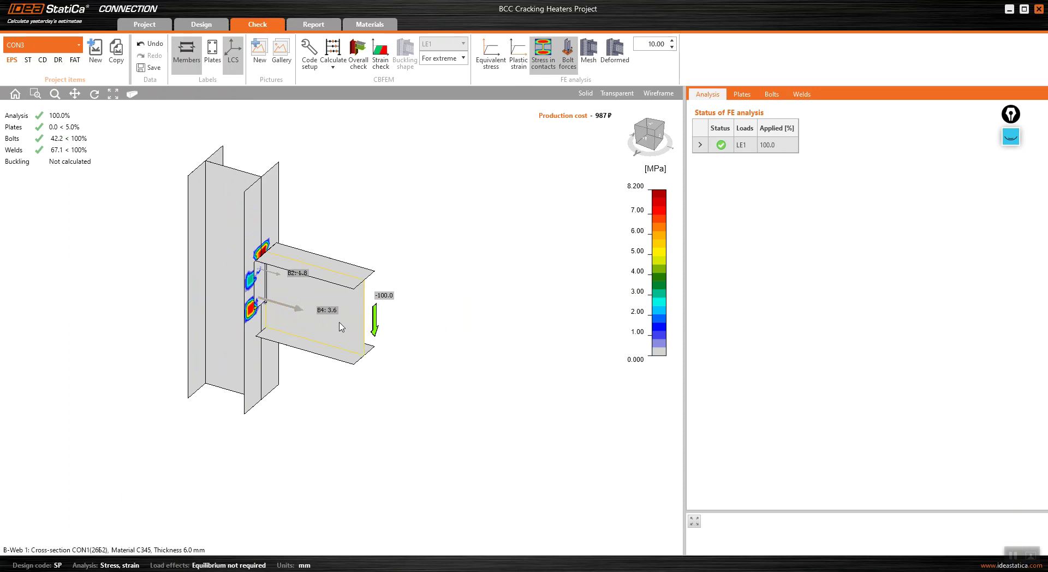
scroll(327, 323, "up", 3)
scroll(336, 322, "down", 3)
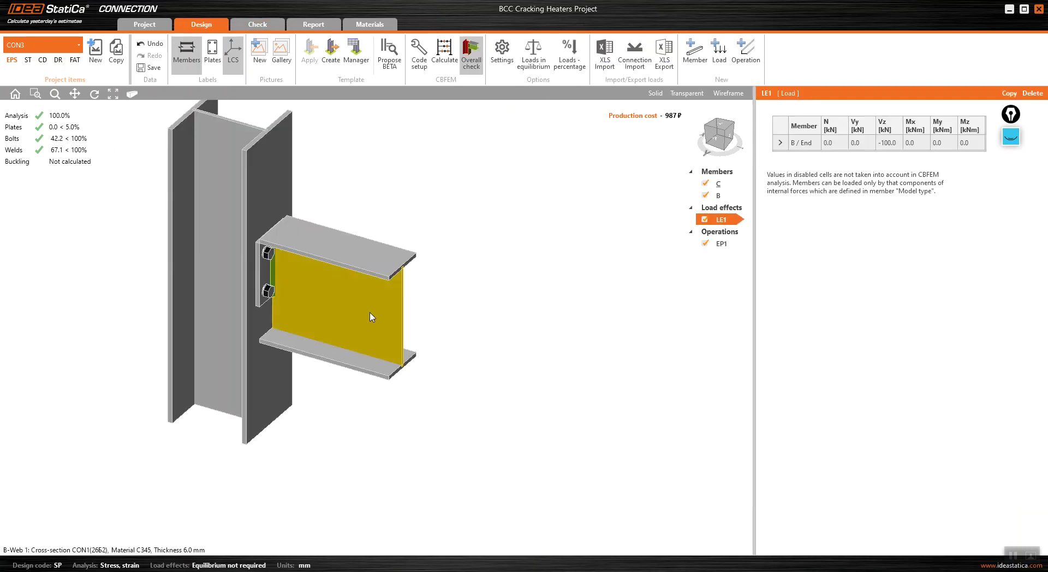
Examine the model type setting of beam B and its available options.
left_click(360, 318)
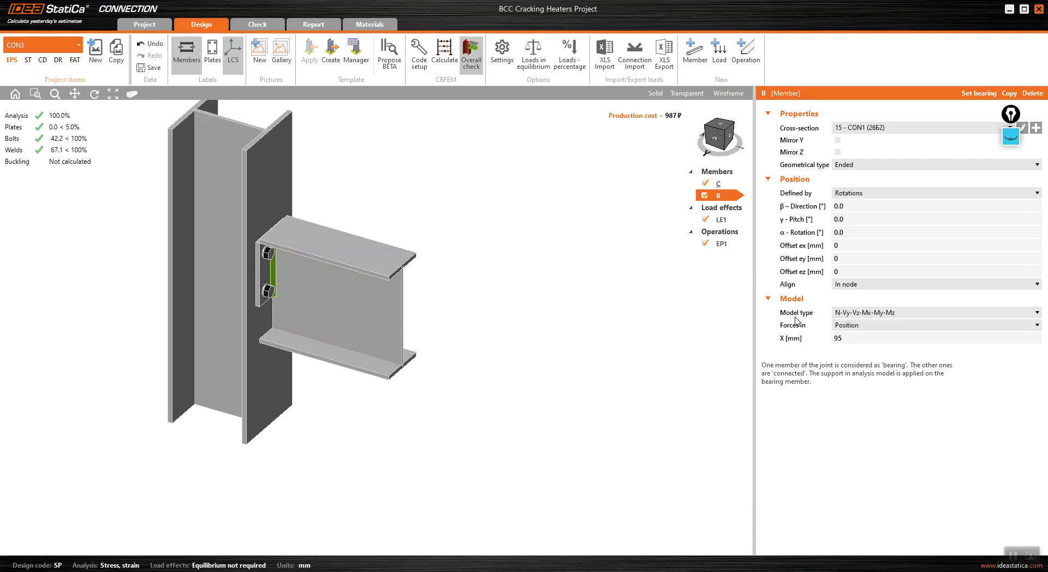
mouse_move(796, 321)
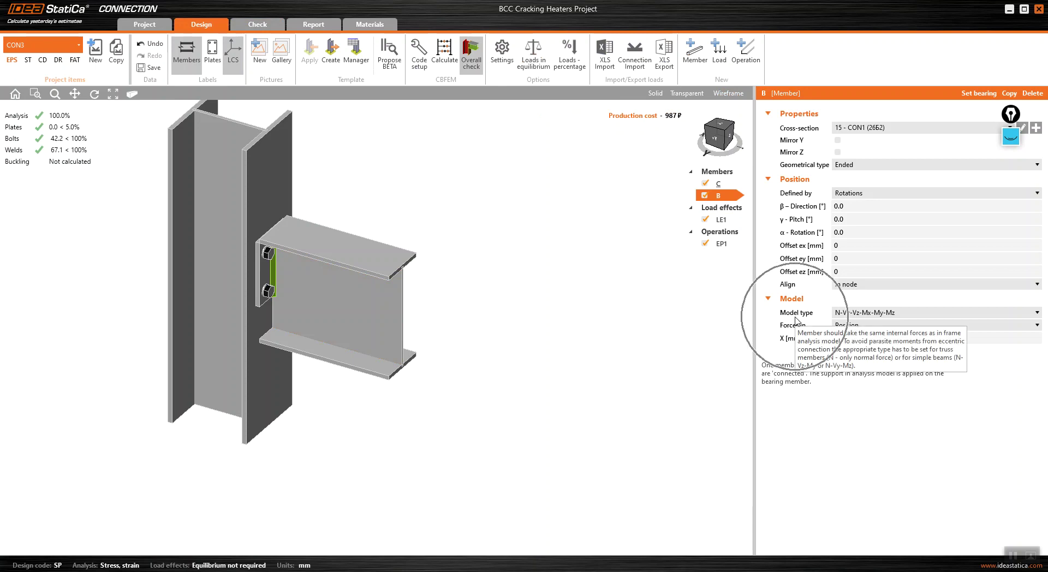
left_click(379, 313)
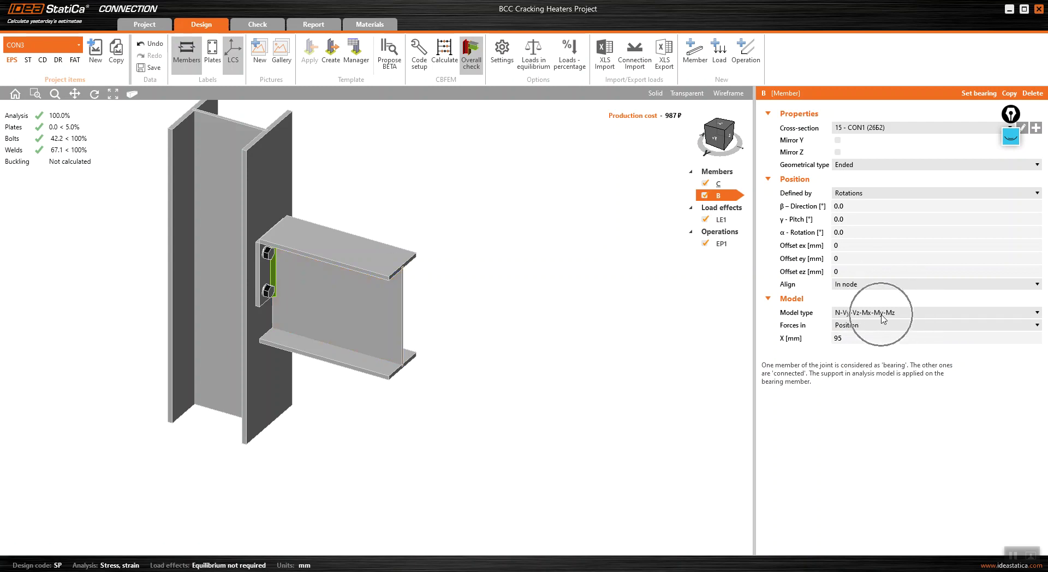
left_click(906, 319)
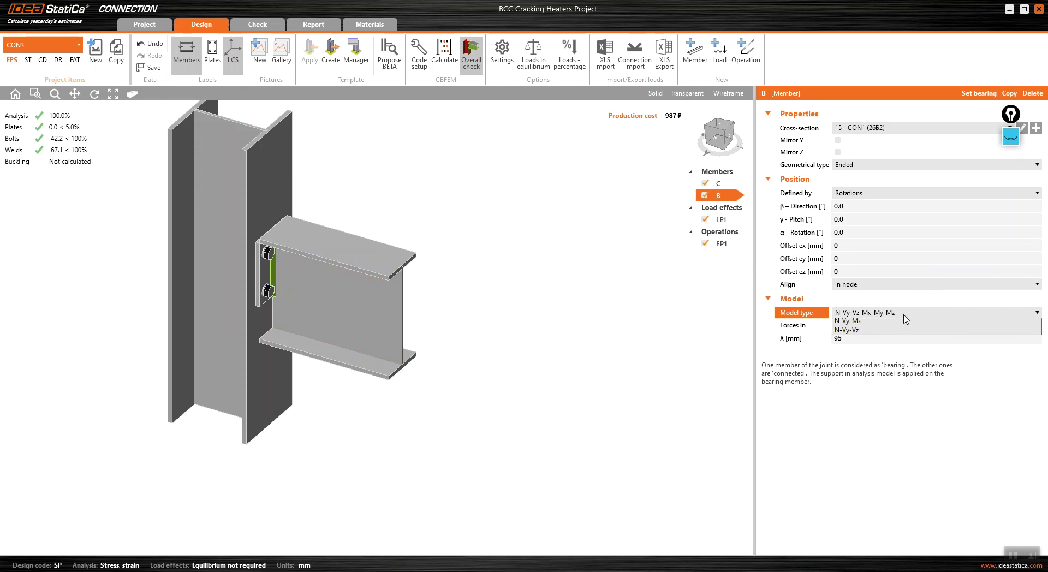
left_click(906, 319)
left_click(888, 322)
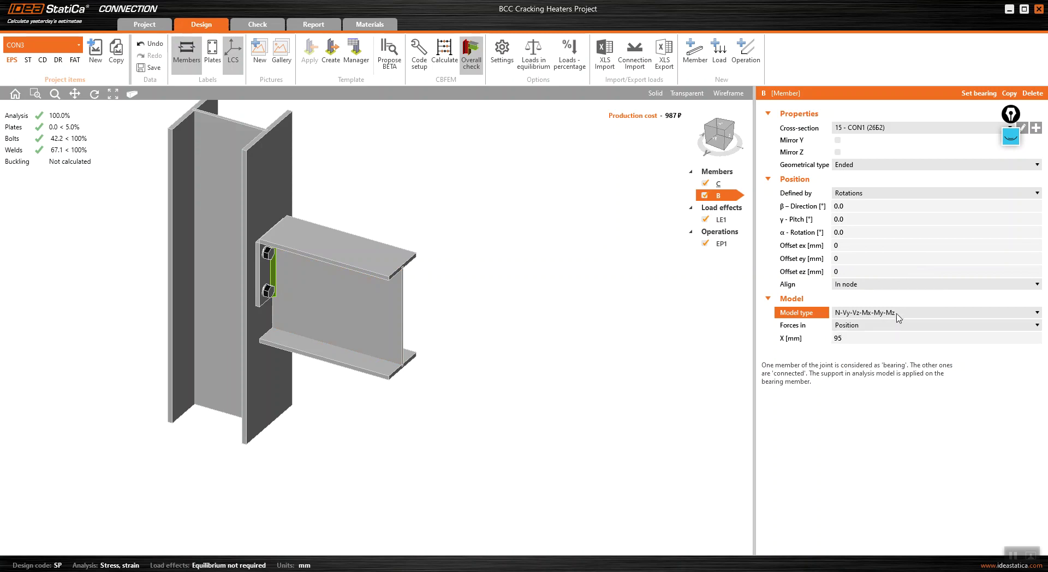
left_click(898, 316)
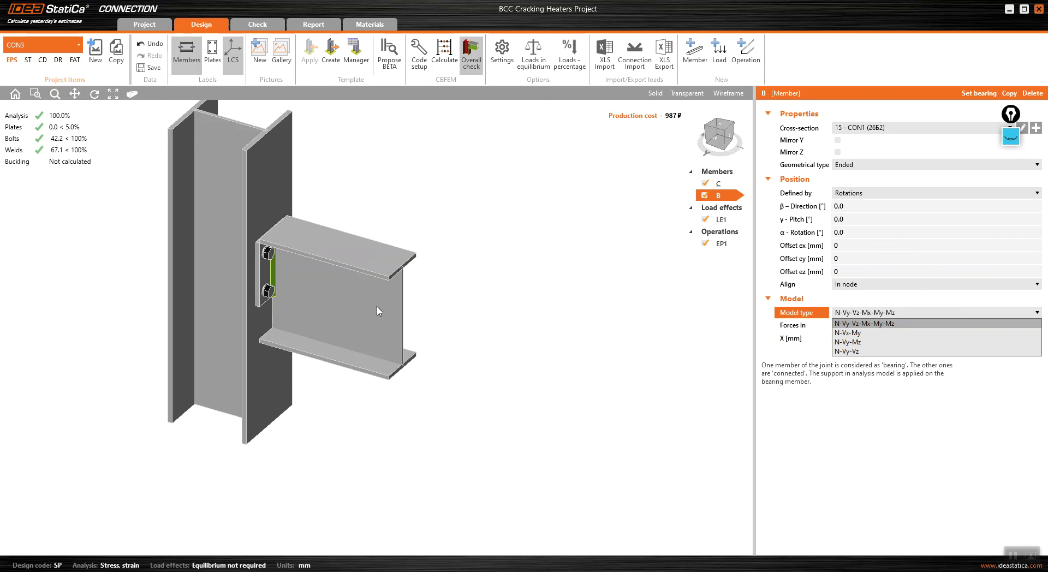
left_click(504, 318)
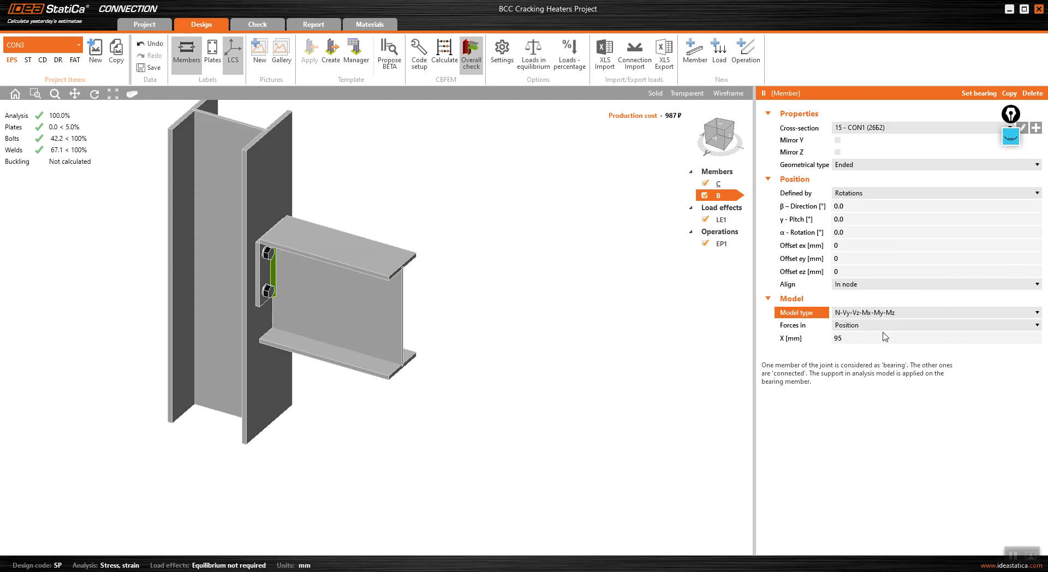
Examine the My, Mz, Mx, Vy and N components of load effect LE1.
left_click(721, 219)
left_click(921, 143)
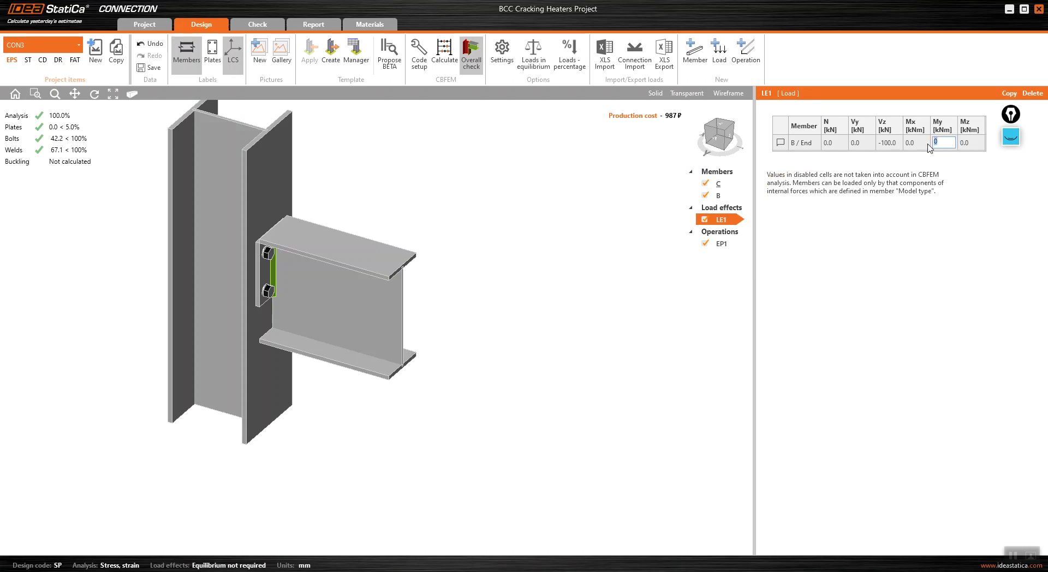
left_click(943, 143)
left_click(964, 143)
left_click(916, 143)
left_click(861, 143)
left_click(834, 143)
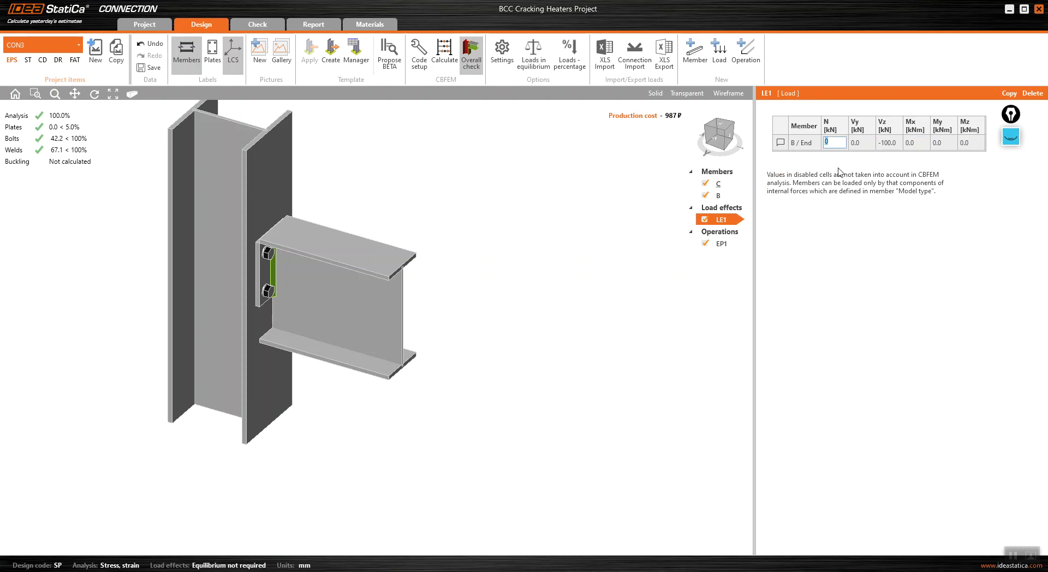
Set the model type of beam B to N-Vz-My and examine the restraints at its end.
left_click(367, 309)
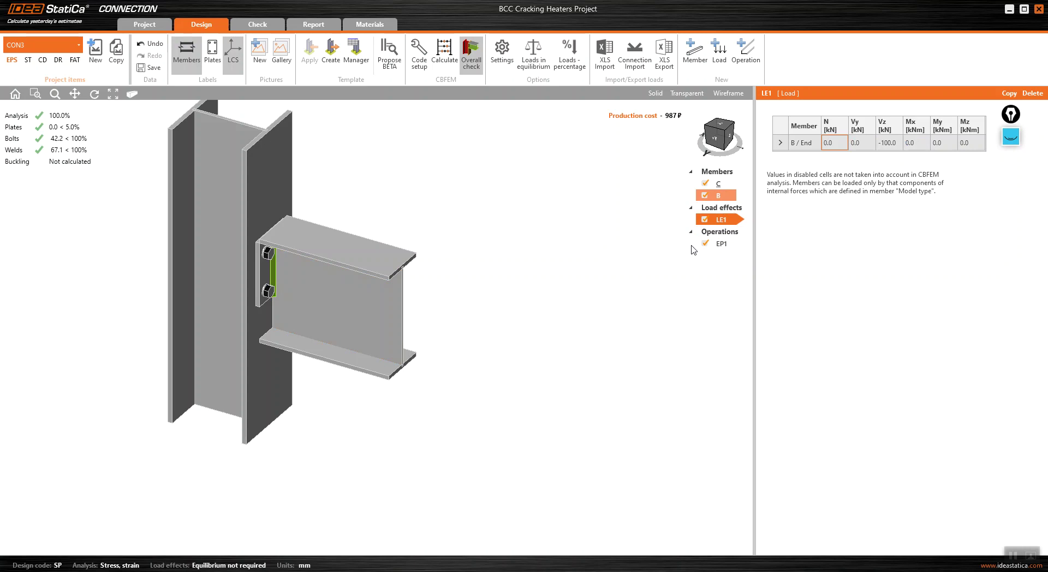
left_click(935, 312)
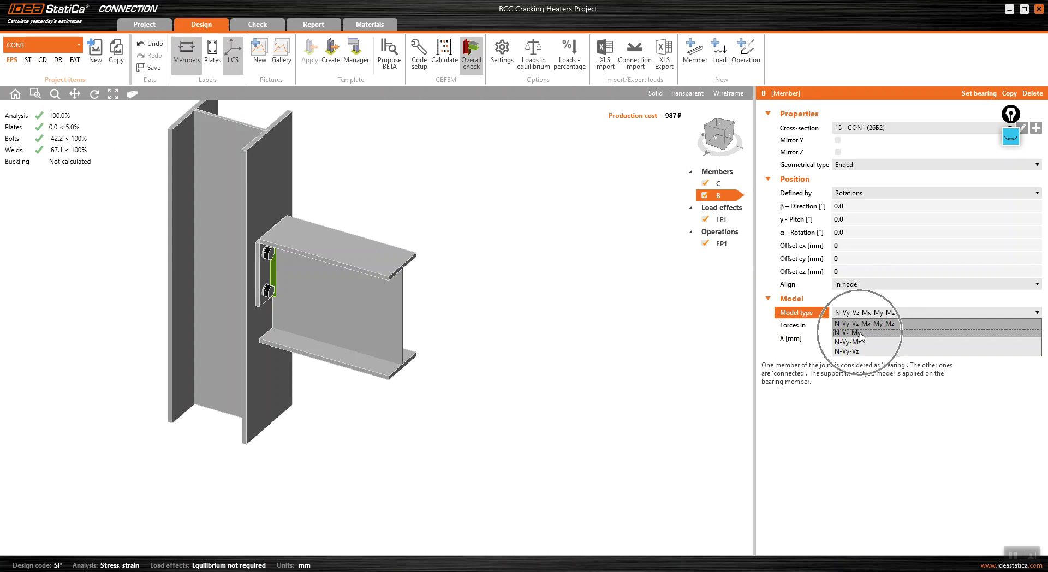
left_click(855, 334)
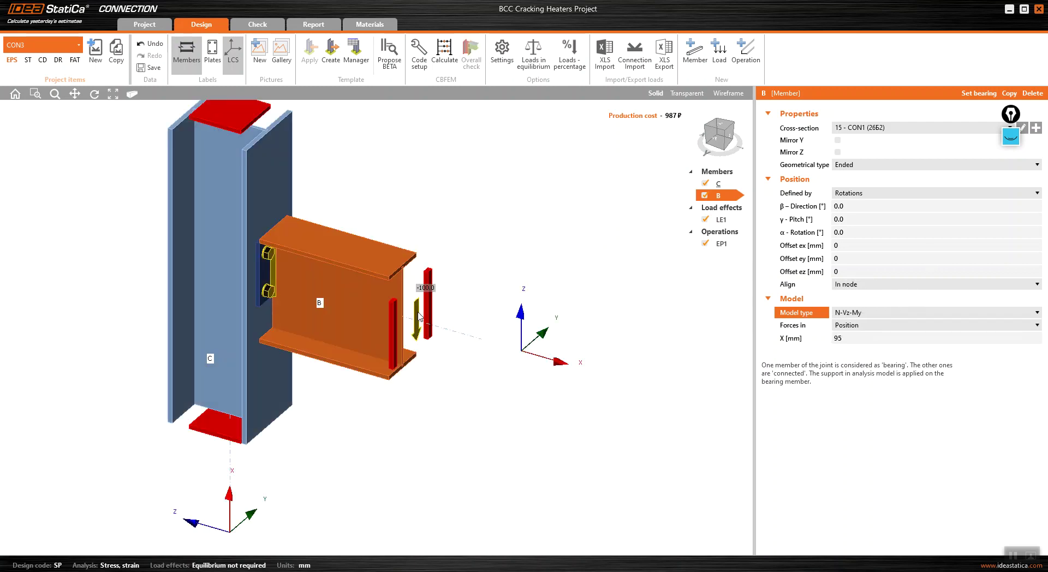
scroll(417, 322, "up", 5)
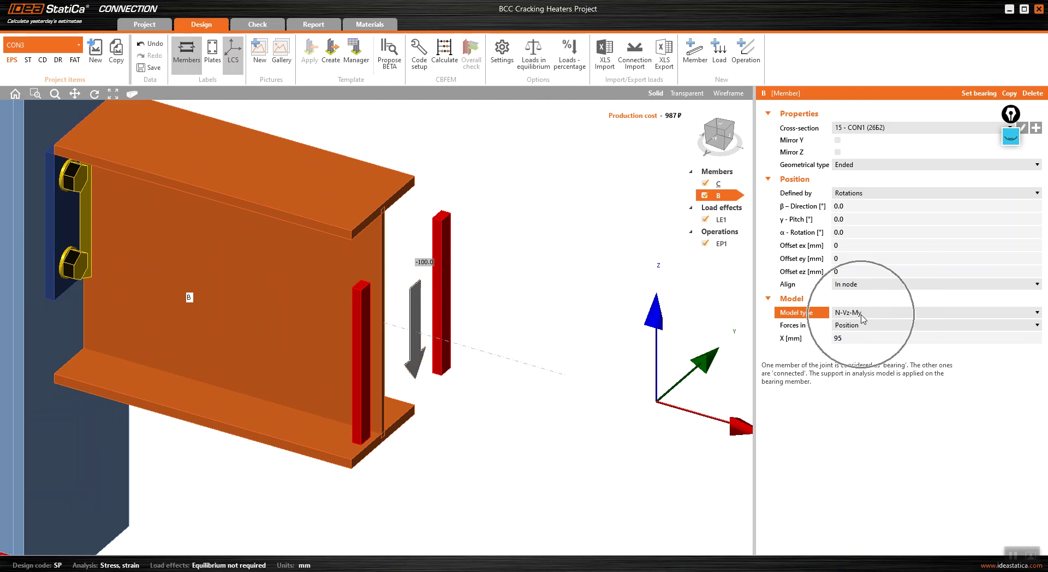
scroll(321, 376, "down", 4)
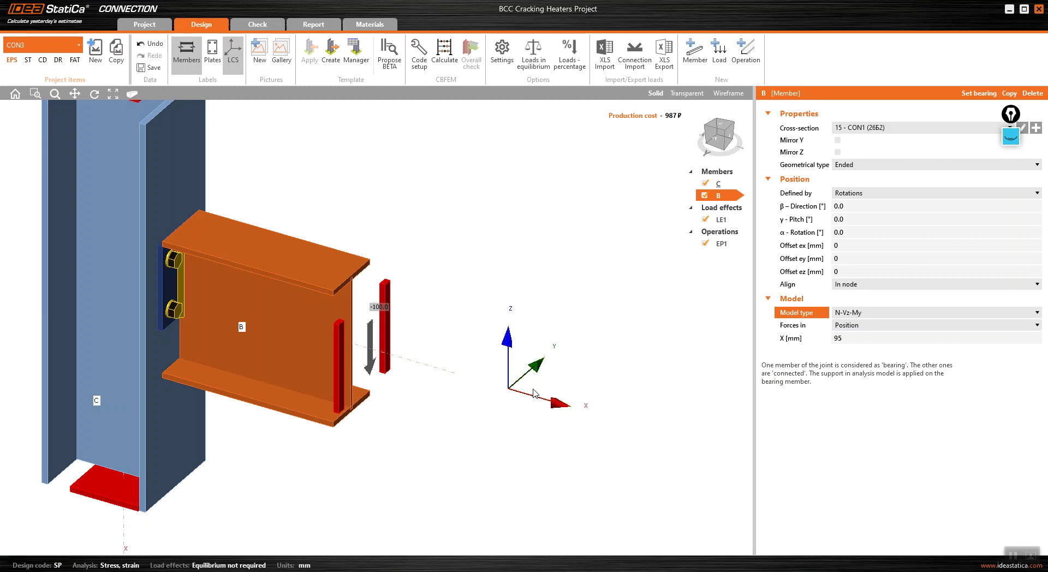
scroll(567, 333, "down", 1)
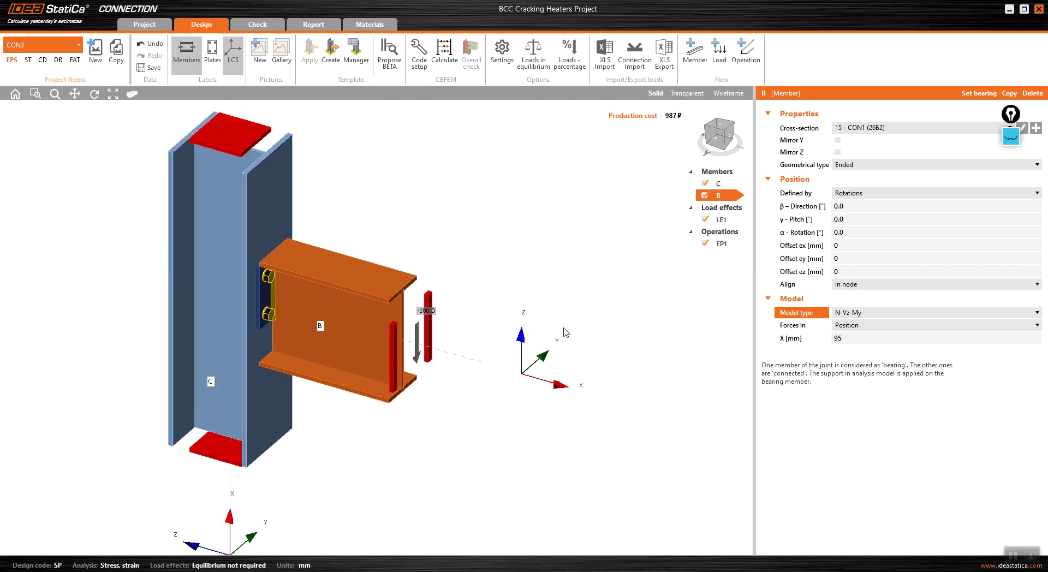
scroll(563, 262, "up", 1)
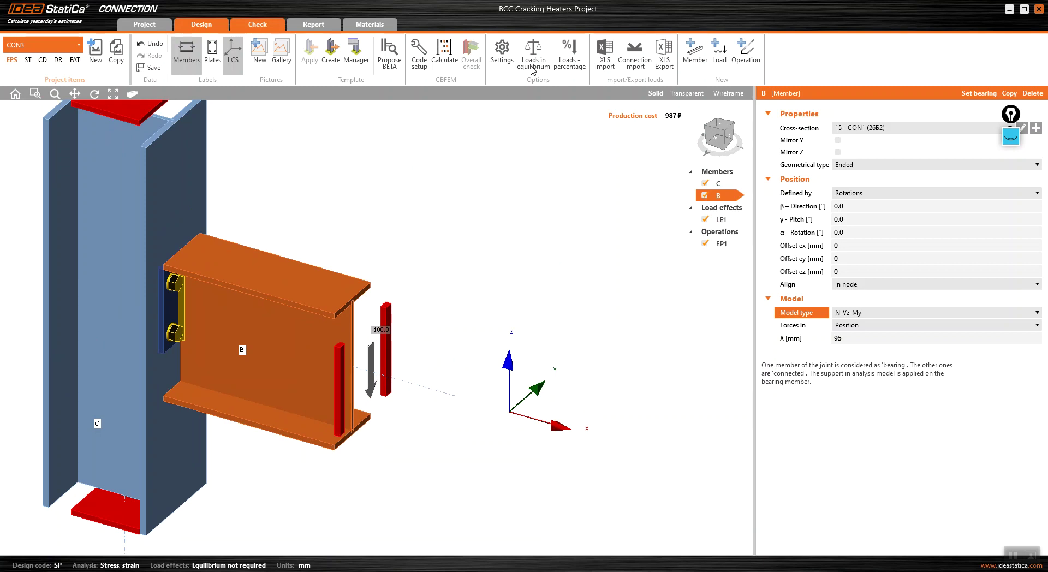
Calculate the end plate connection with the N-Vz-My model type and examine its bolt forces.
left_click(445, 57)
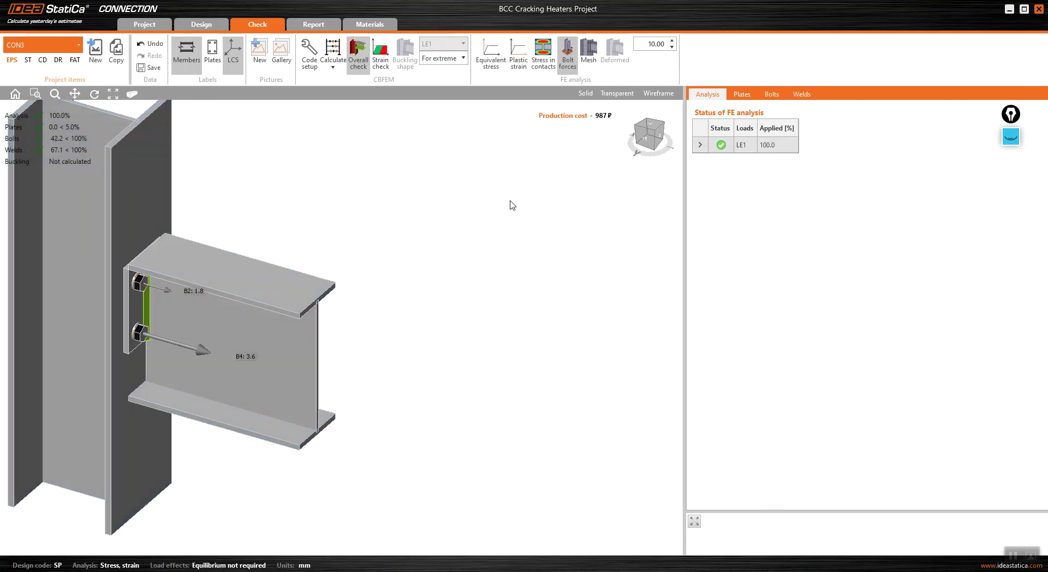
scroll(543, 276, "down", 2)
scroll(376, 300, "up", 2)
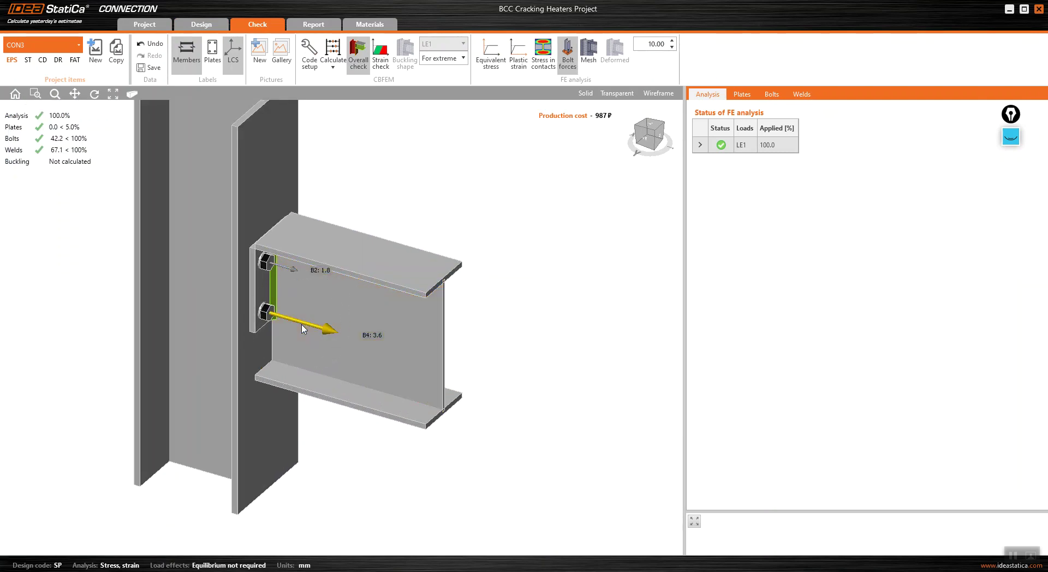
scroll(303, 328, "up", 2)
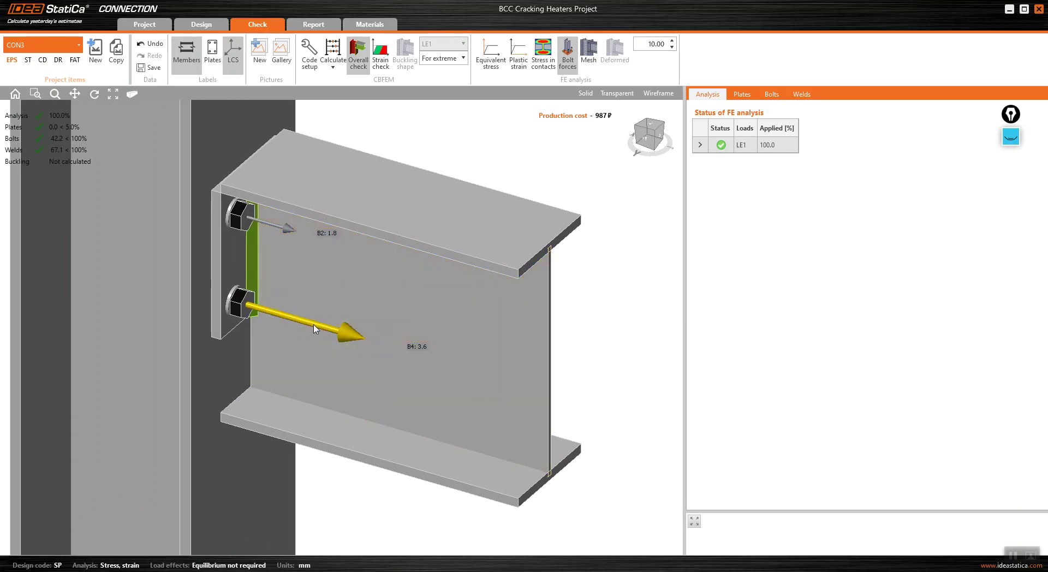
scroll(313, 328, "down", 4)
Set the model type of beam B to N-Vy-Vz and examine the restraints at its end.
left_click(203, 26)
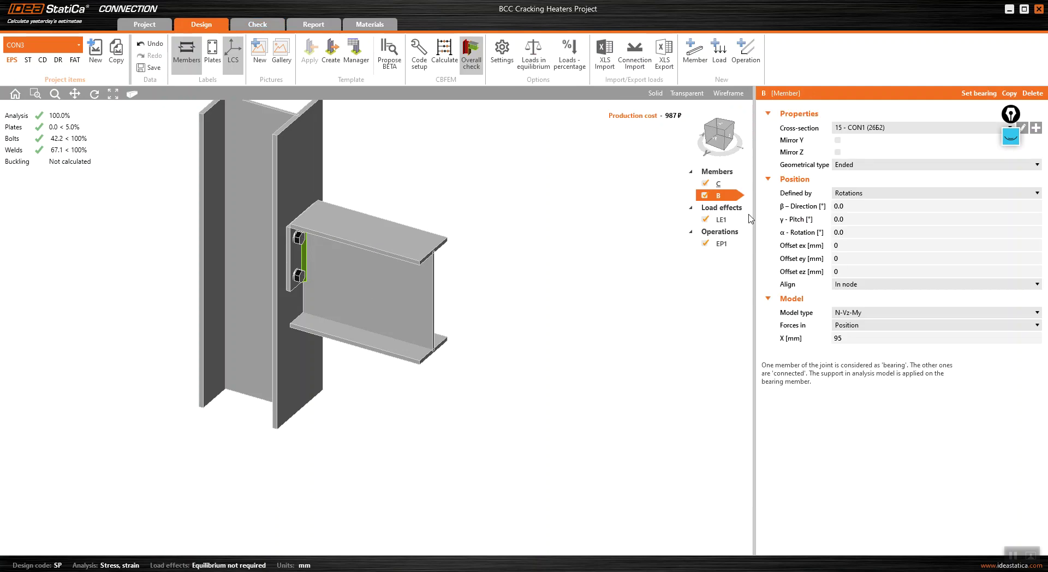
left_click(873, 315)
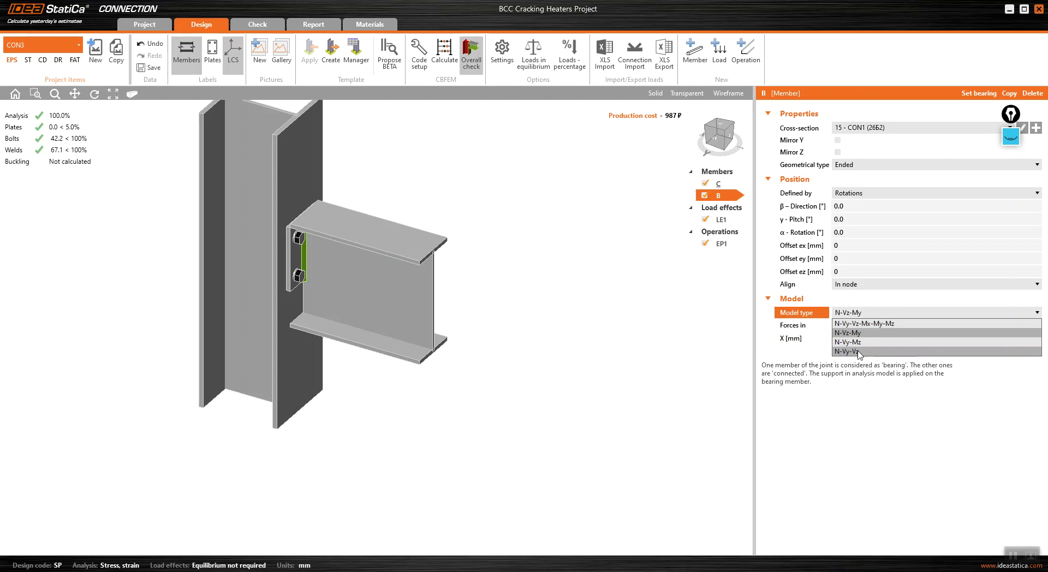
left_click(859, 352)
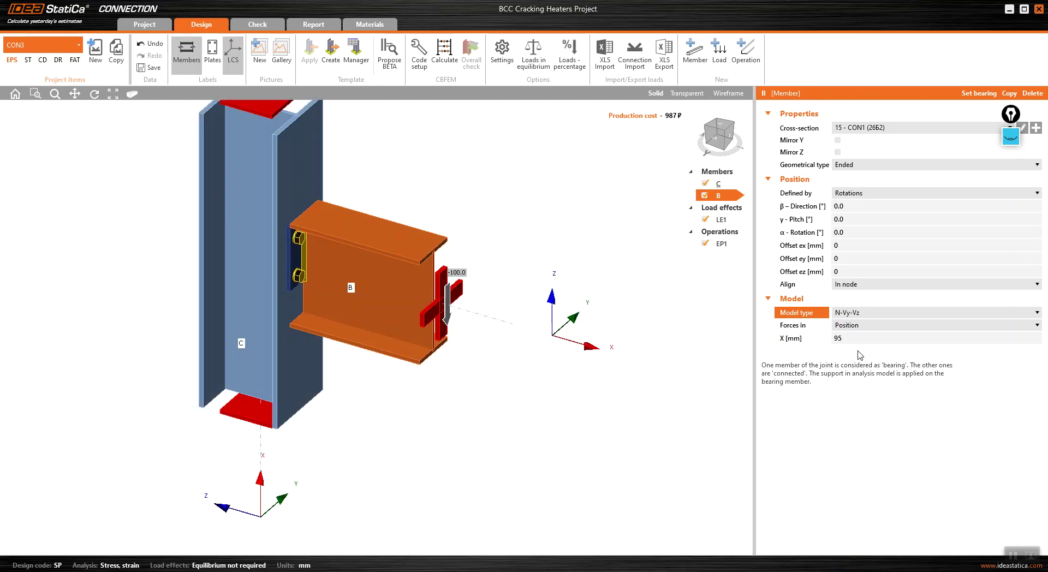
scroll(437, 305, "up", 5)
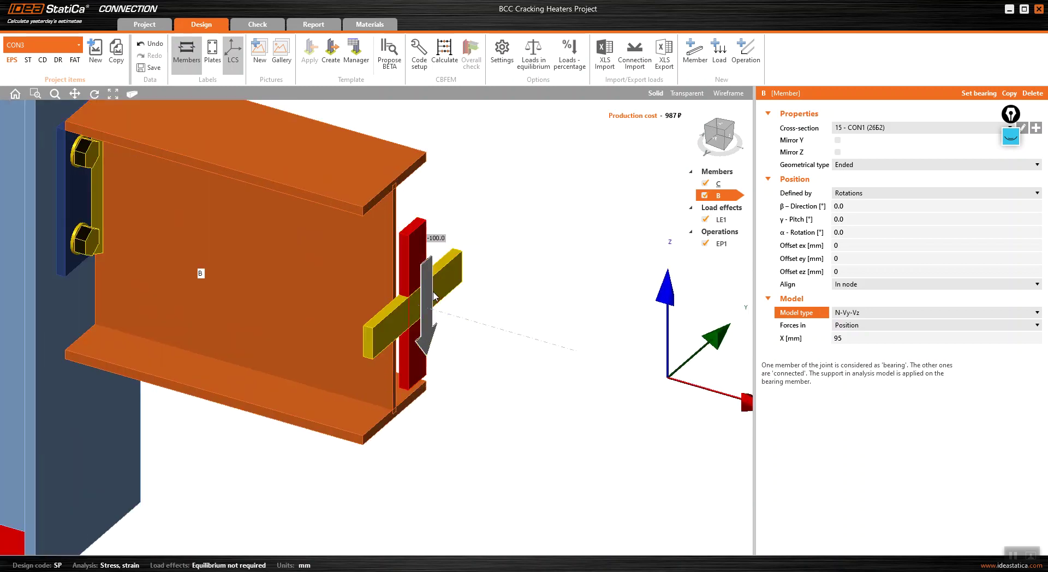
scroll(409, 303, "up", 3)
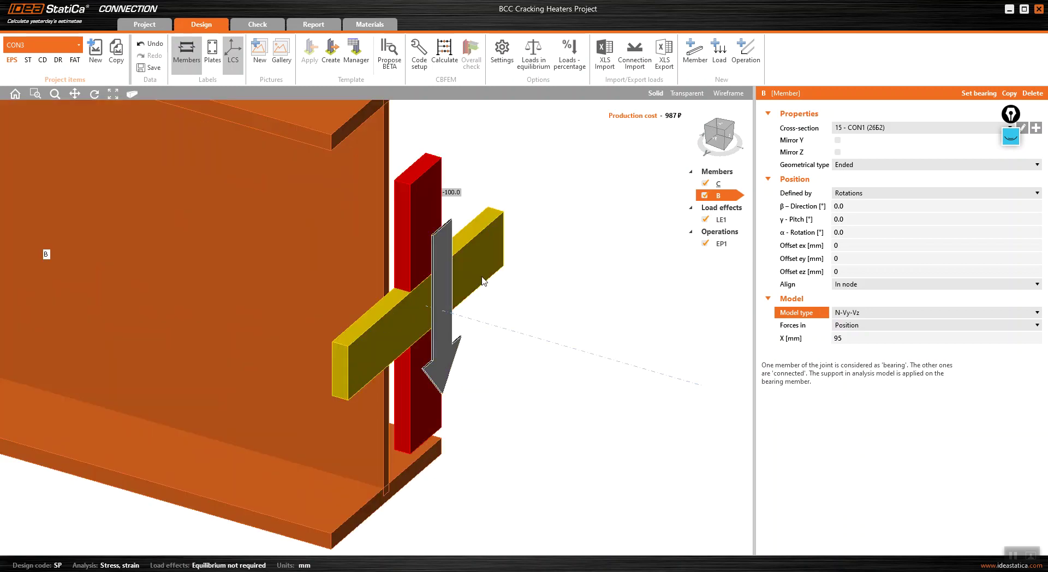
scroll(470, 306, "down", 6)
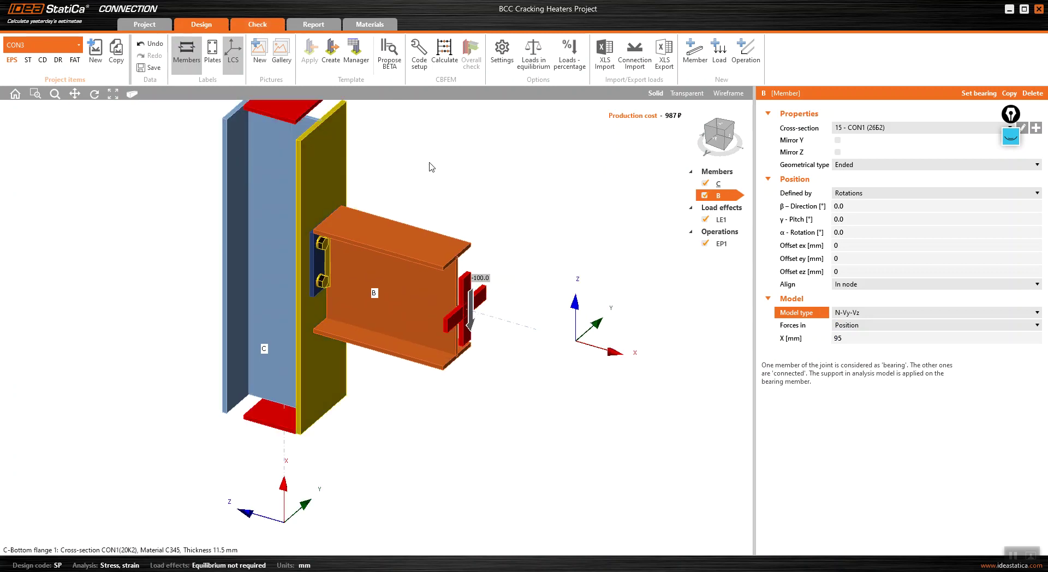
Calculate the end plate connection with the N-Vy-Vz model type and examine its bolt forces.
left_click(333, 48)
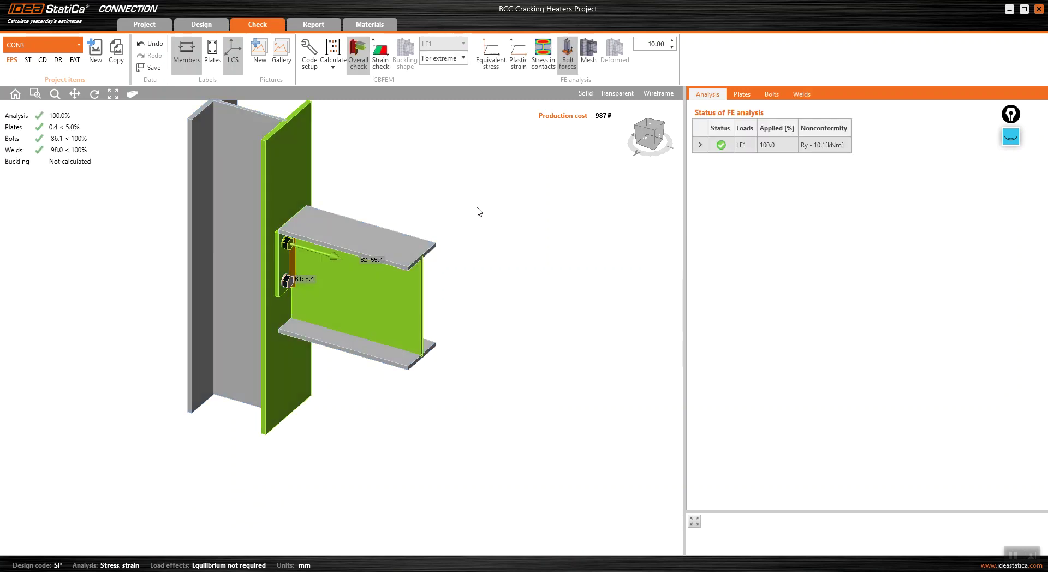
scroll(292, 248, "up", 5)
scroll(293, 249, "up", 3)
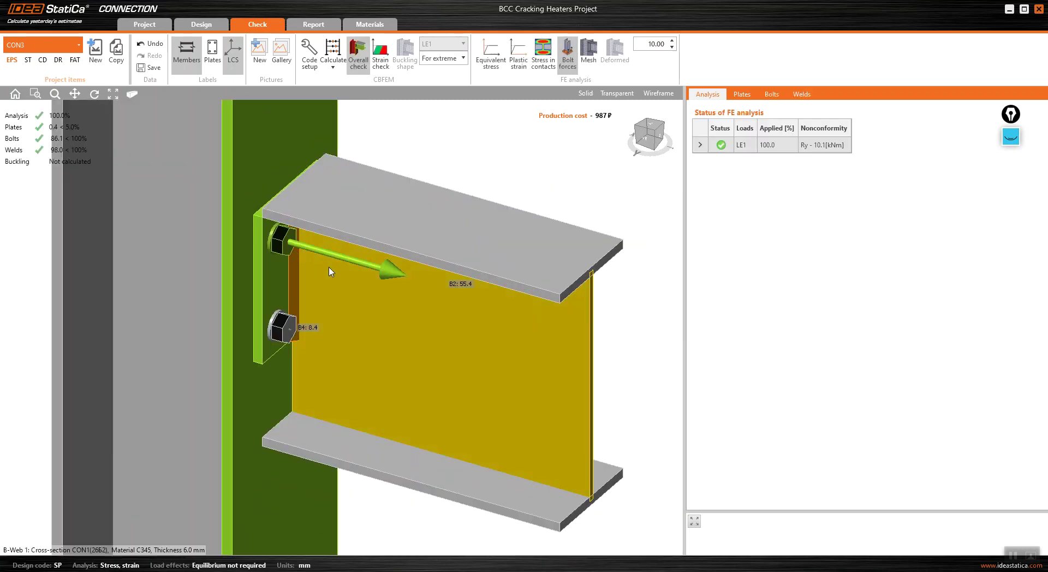
scroll(274, 247, "down", 3)
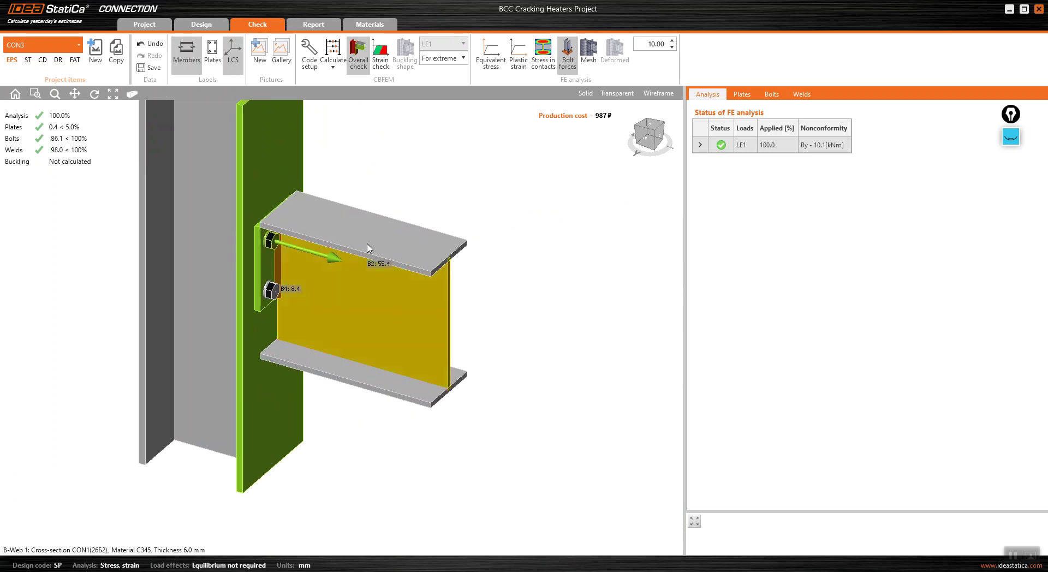
Display the equivalent stress on the connection and clear the old pen annotations from the screen.
left_click(491, 55)
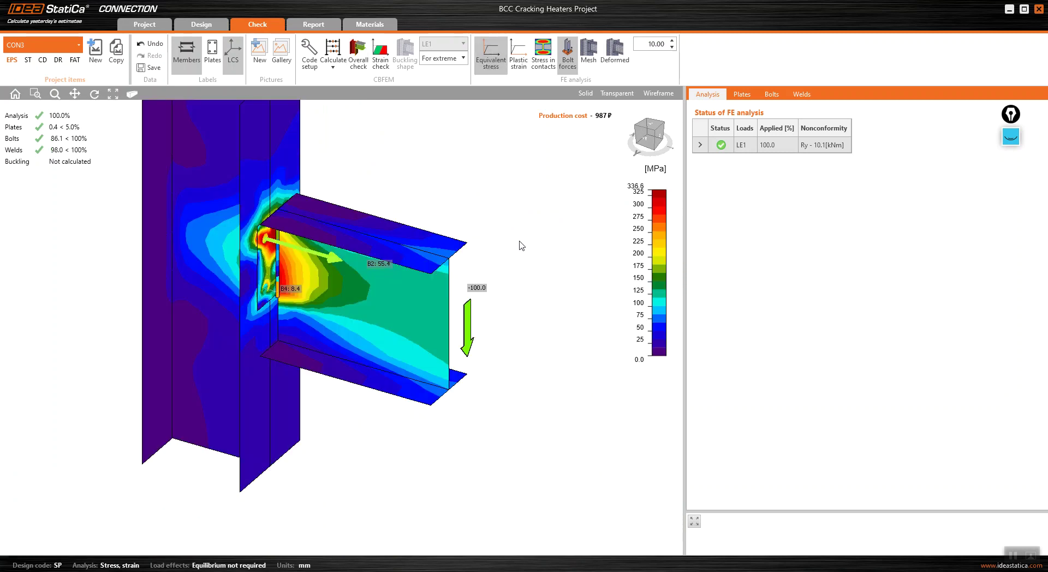
left_click(1010, 136)
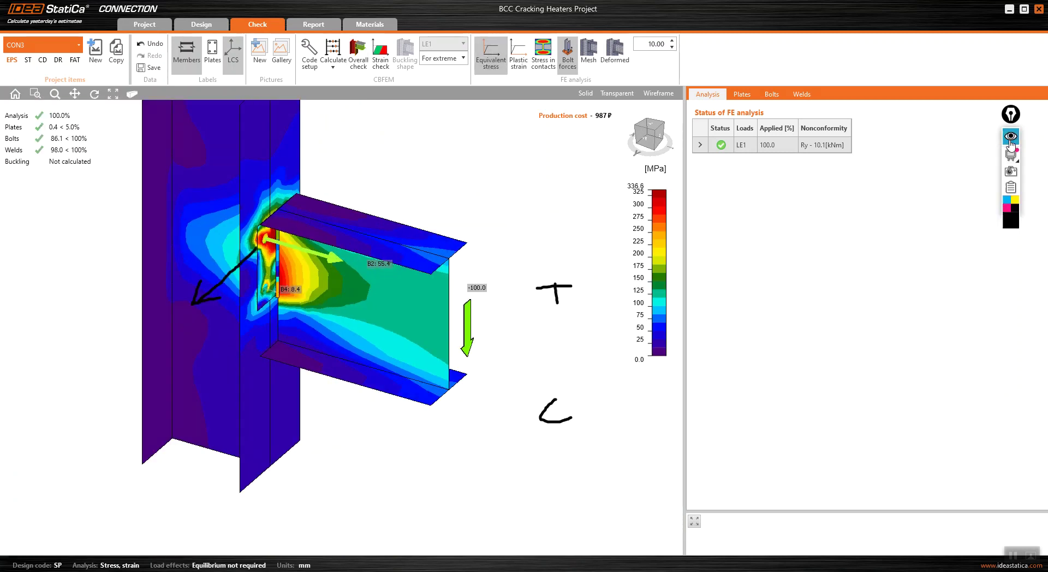
left_click(1010, 252)
Mark T above and C below the beam, circle the upper bolt's force, and clear the pen marks.
left_click(1011, 169)
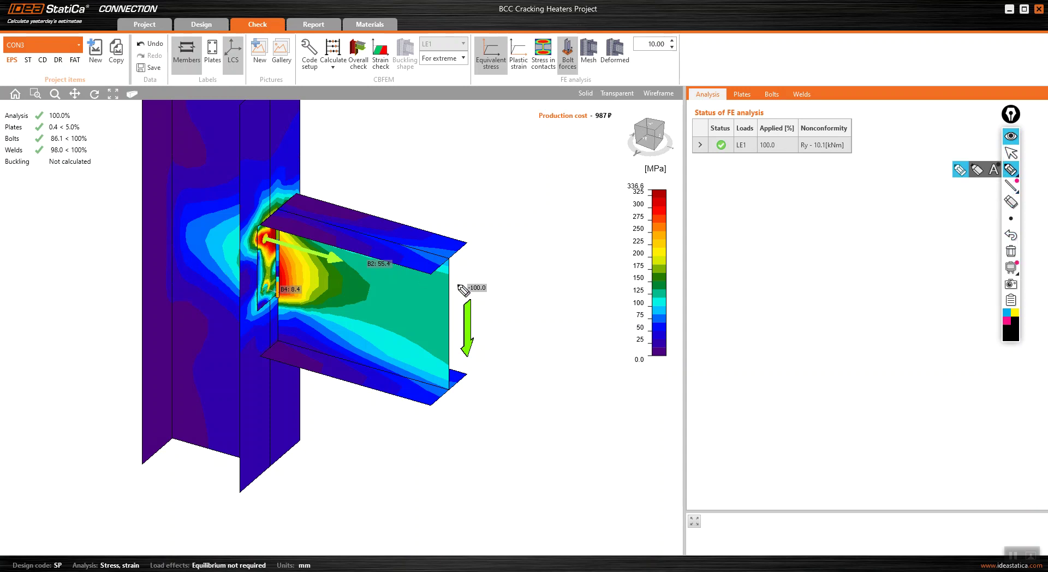
mouse_move(383, 199)
left_mouse_down()
mouse_move(434, 199)
mouse_move(414, 199)
mouse_move(413, 224)
left_mouse_up()
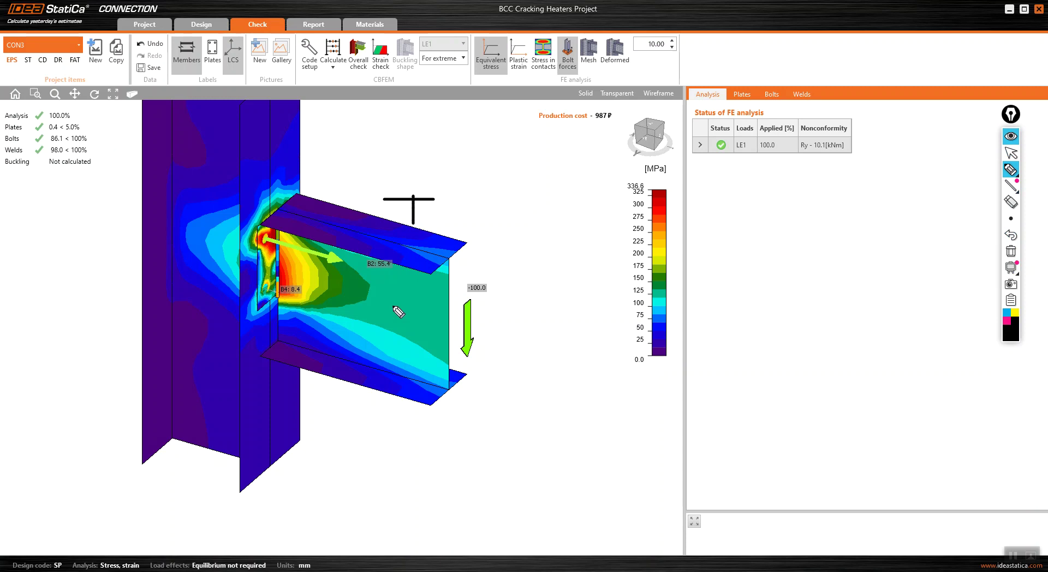
mouse_move(381, 388)
left_mouse_down()
mouse_move(329, 404)
mouse_move(381, 419)
left_mouse_up()
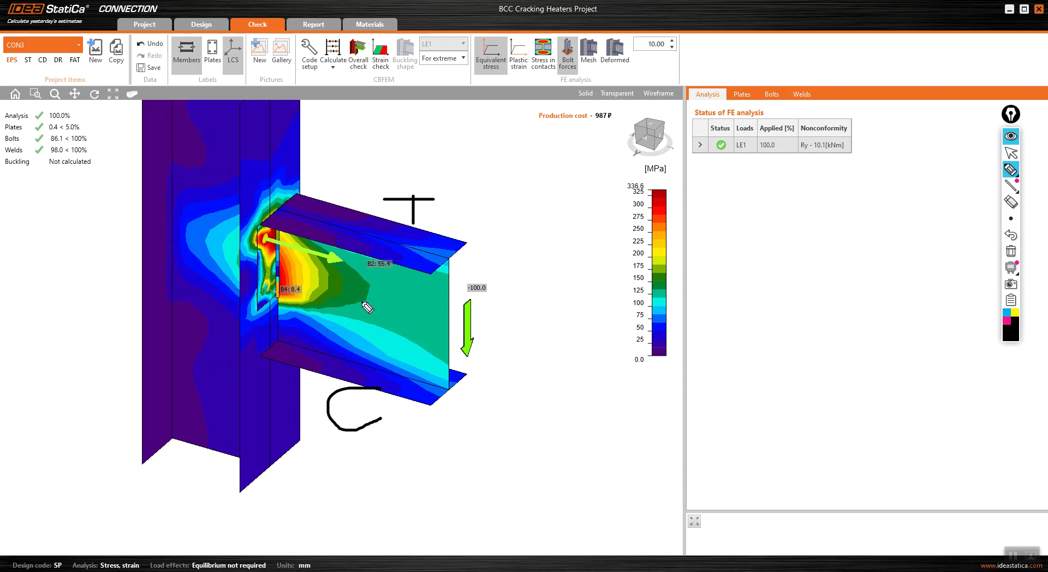
mouse_move(270, 224)
left_mouse_down()
mouse_move(349, 247)
mouse_move(358, 279)
mouse_move(253, 263)
mouse_move(233, 230)
mouse_move(283, 226)
left_mouse_up()
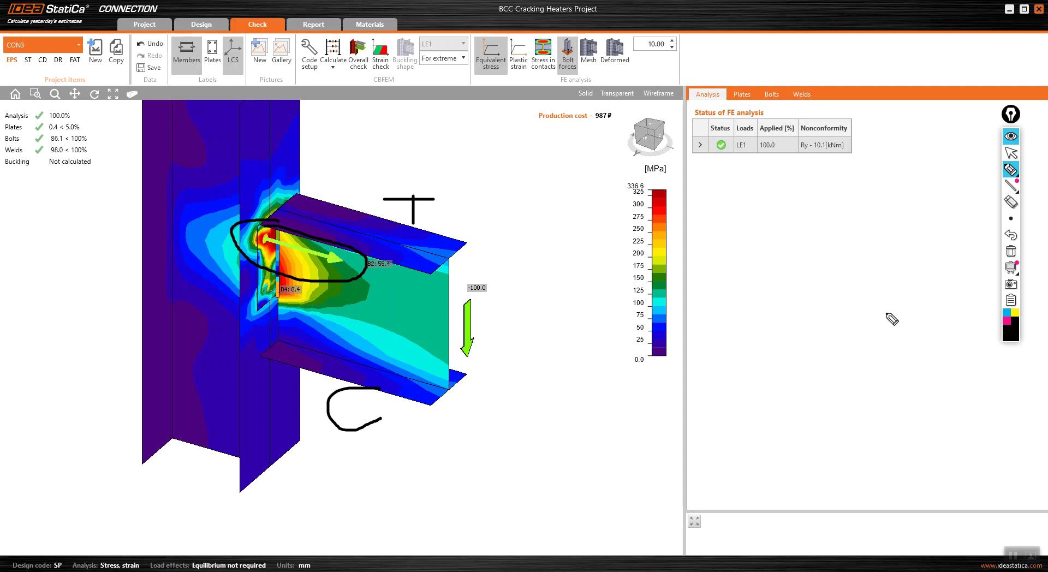
left_click(1010, 252)
left_click(1013, 155)
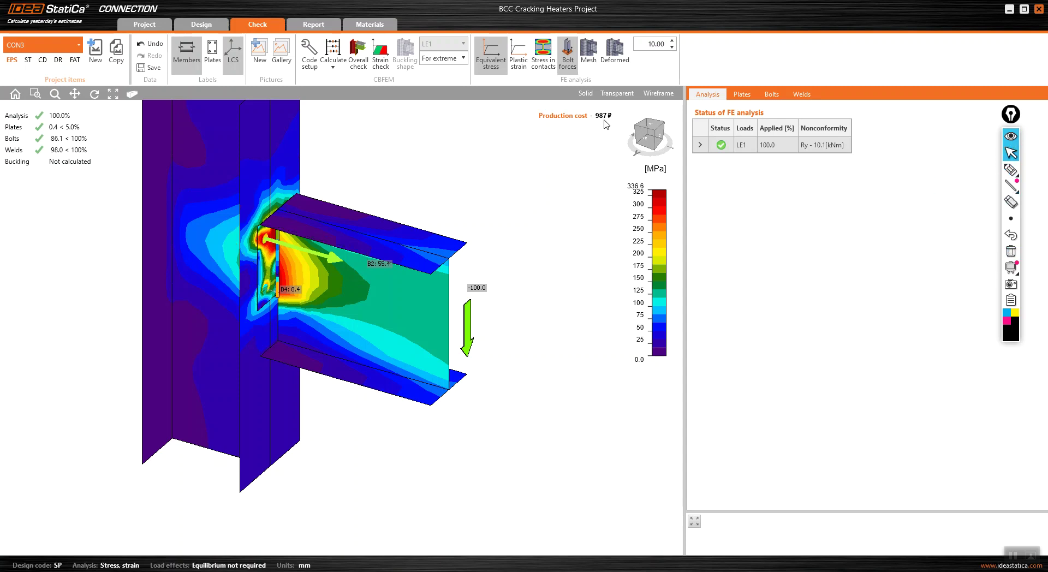
Show the deformed shape in the +Y side view and examine how the beam and end plate rotate from the column.
left_click(645, 140)
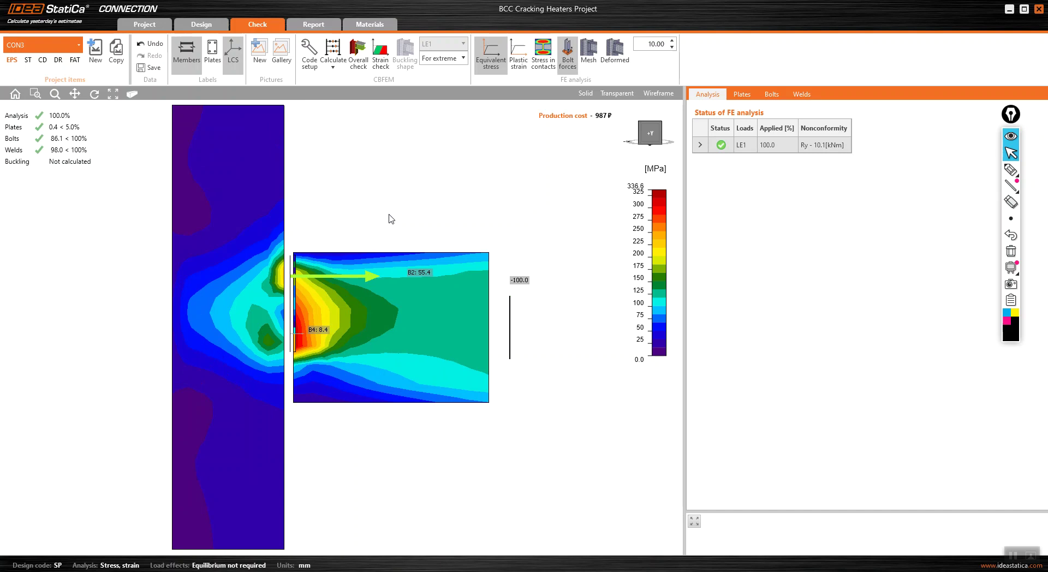
left_click(615, 54)
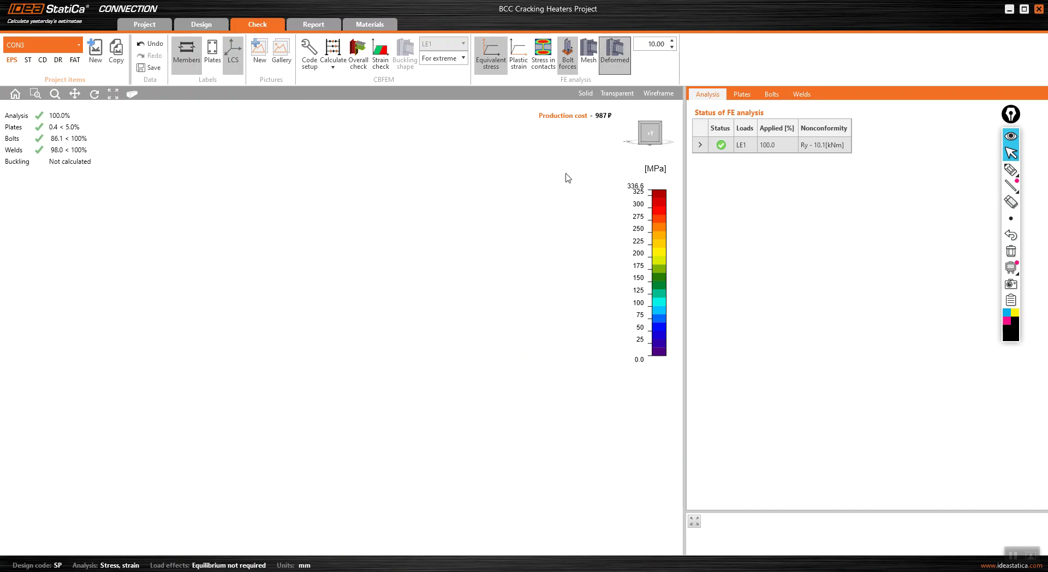
scroll(336, 336, "up", 3)
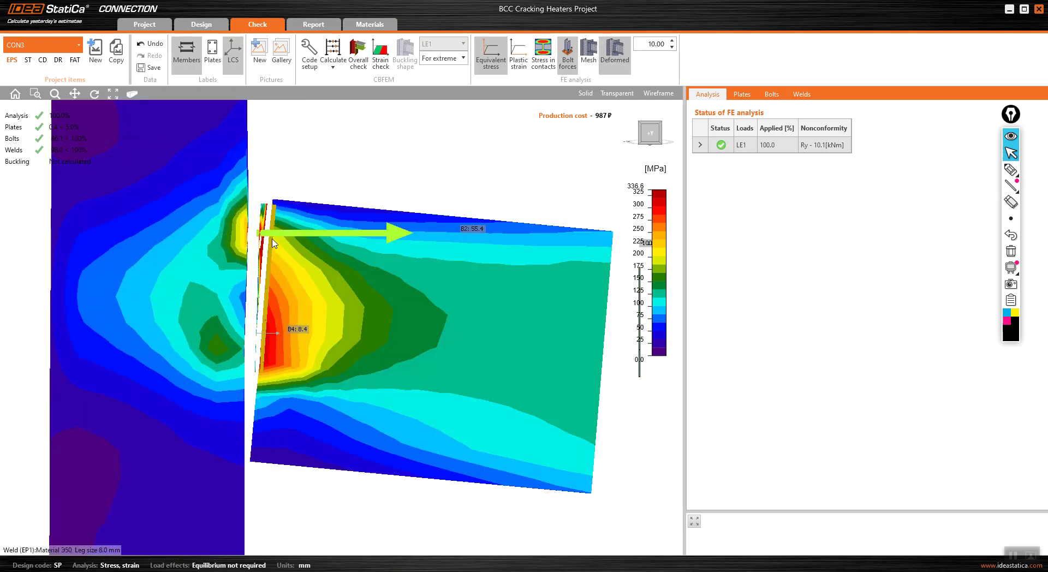
scroll(274, 244, "down", 2)
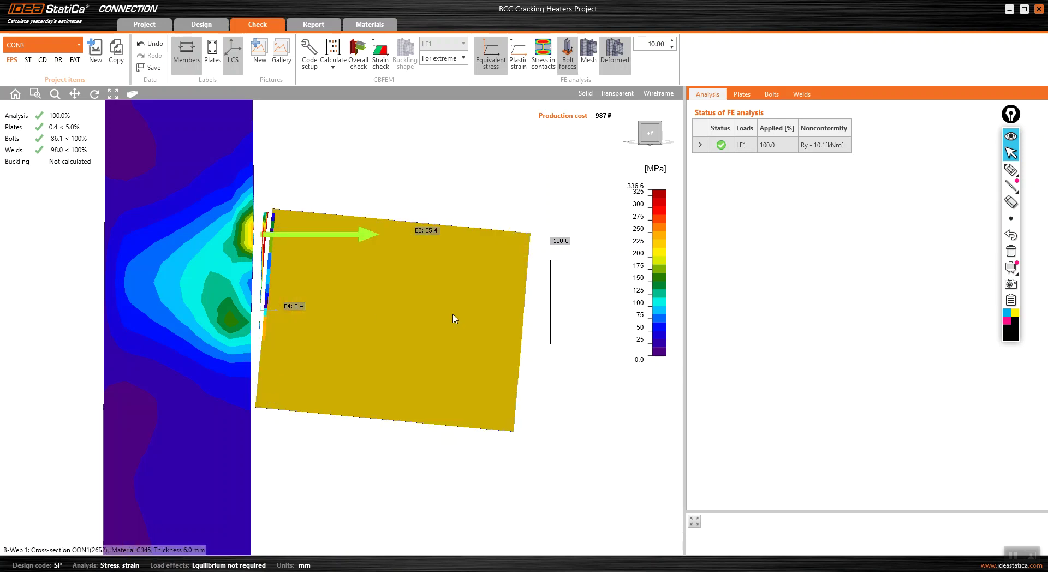
scroll(386, 303, "down", 1)
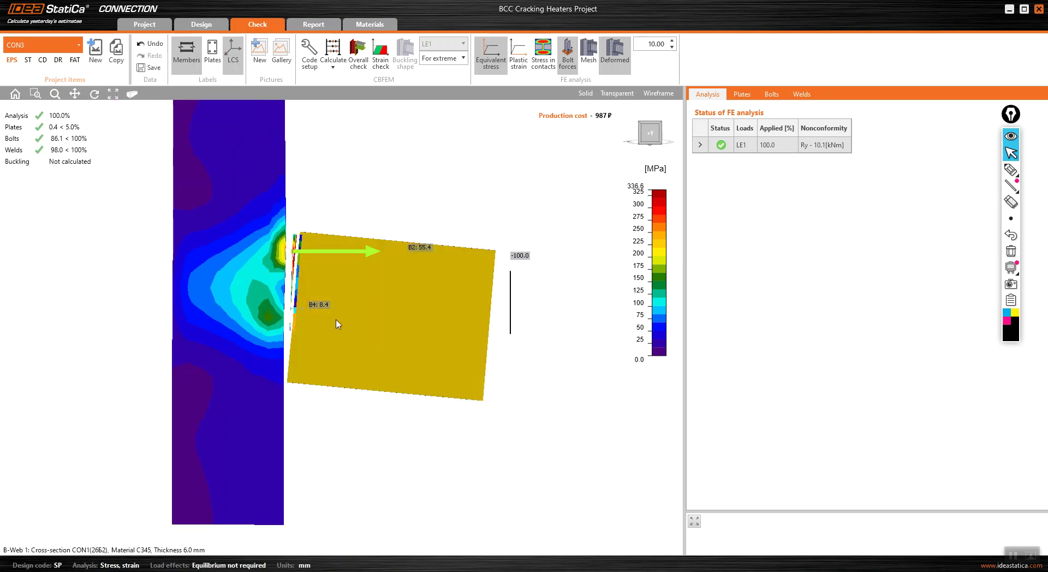
Open the BCC Cracking Heaters Project connection for design and examine its haunched beam B, bolts and applied load.
left_click(77, 48)
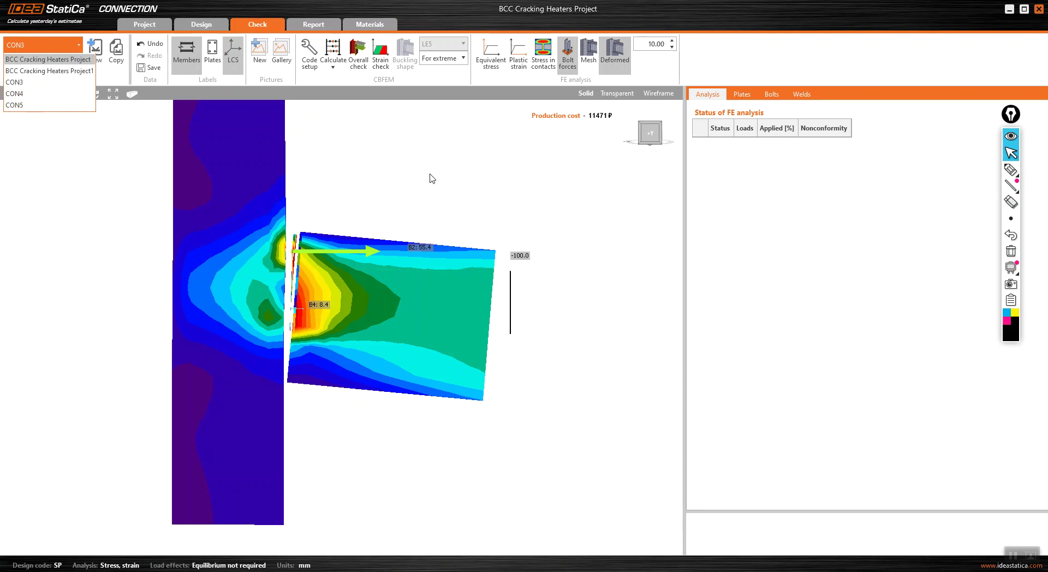
scroll(382, 354, "down", 3)
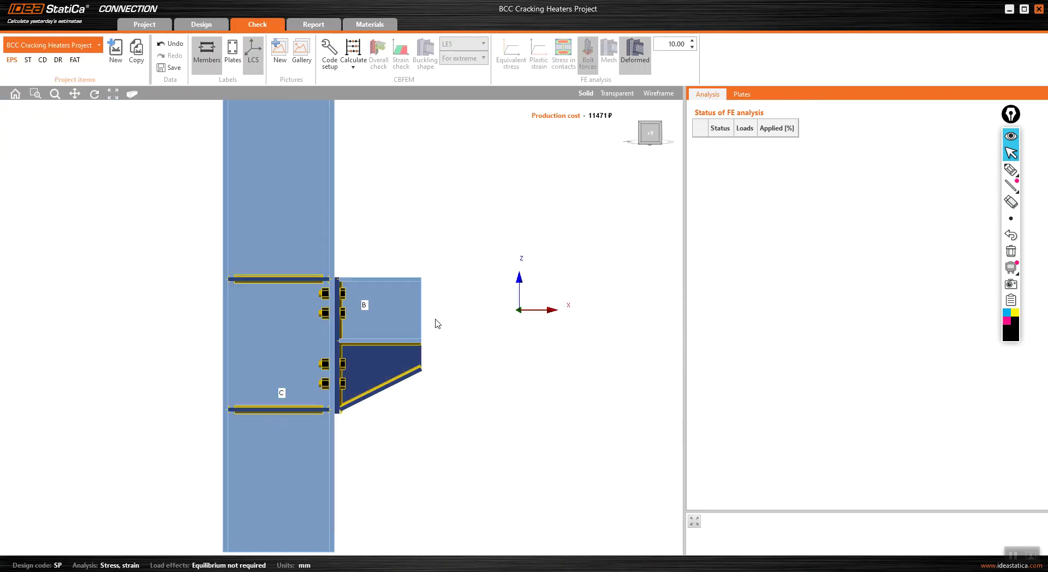
right_click_drag(425, 323, 364, 343)
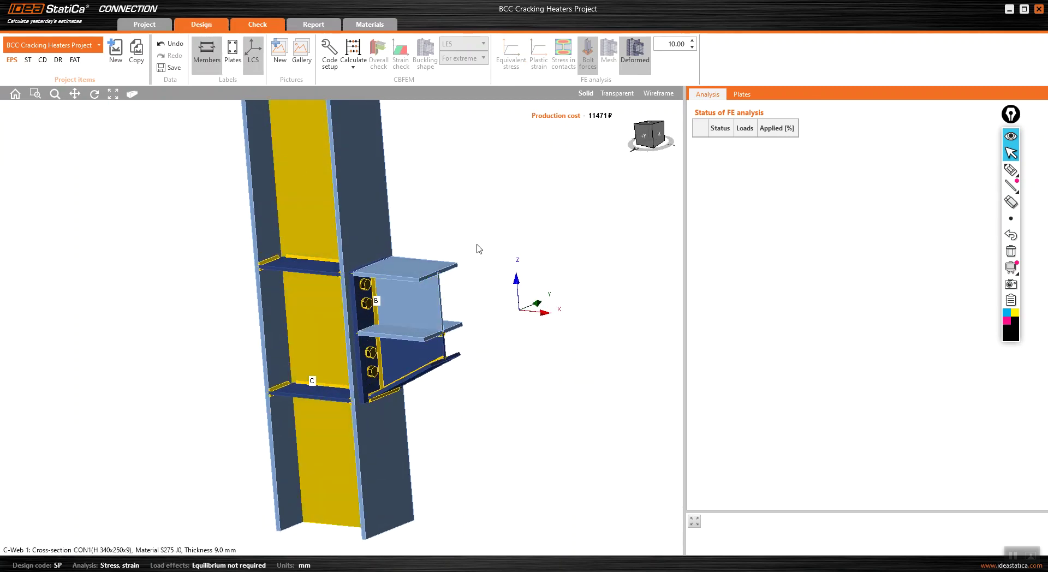
scroll(431, 306, "up", 3)
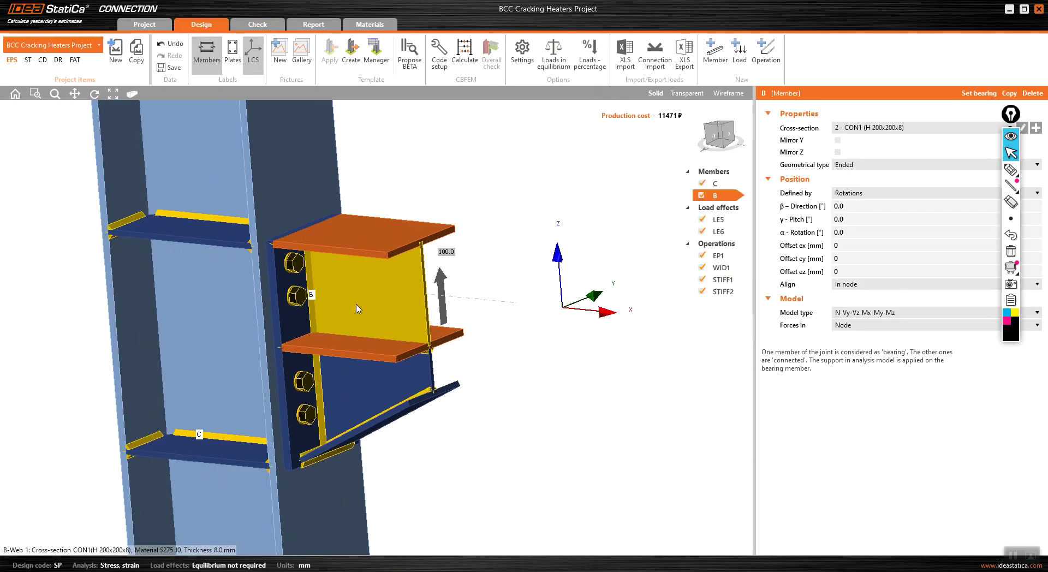
scroll(477, 292, "up", 2)
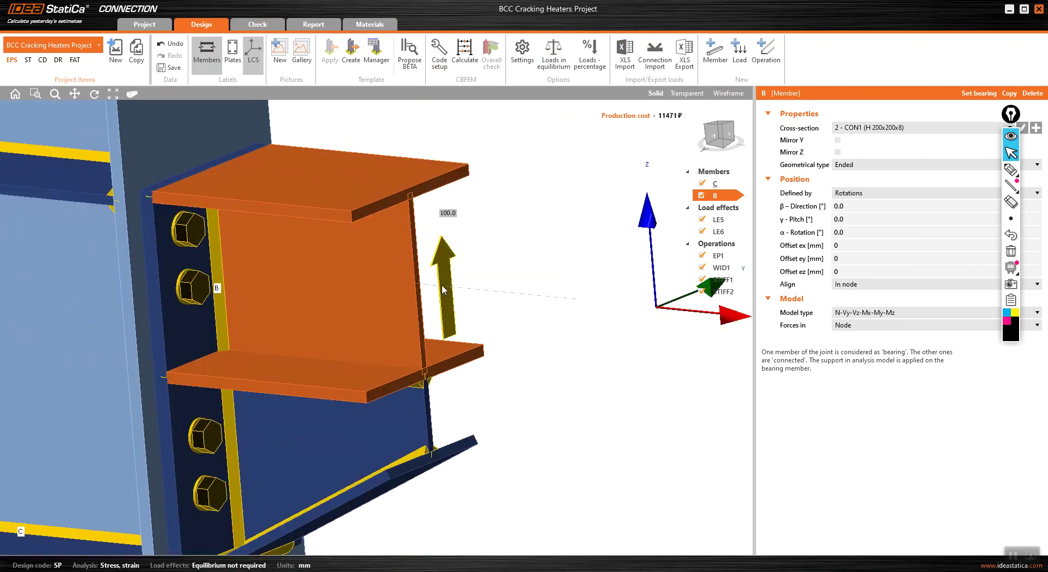
scroll(316, 253, "down", 1)
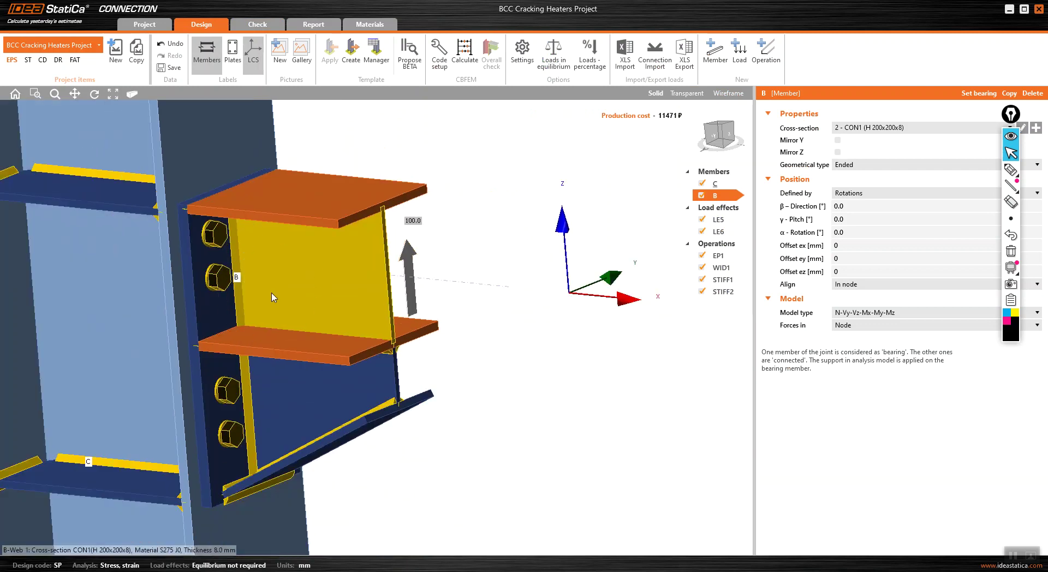
scroll(271, 296, "down", 2)
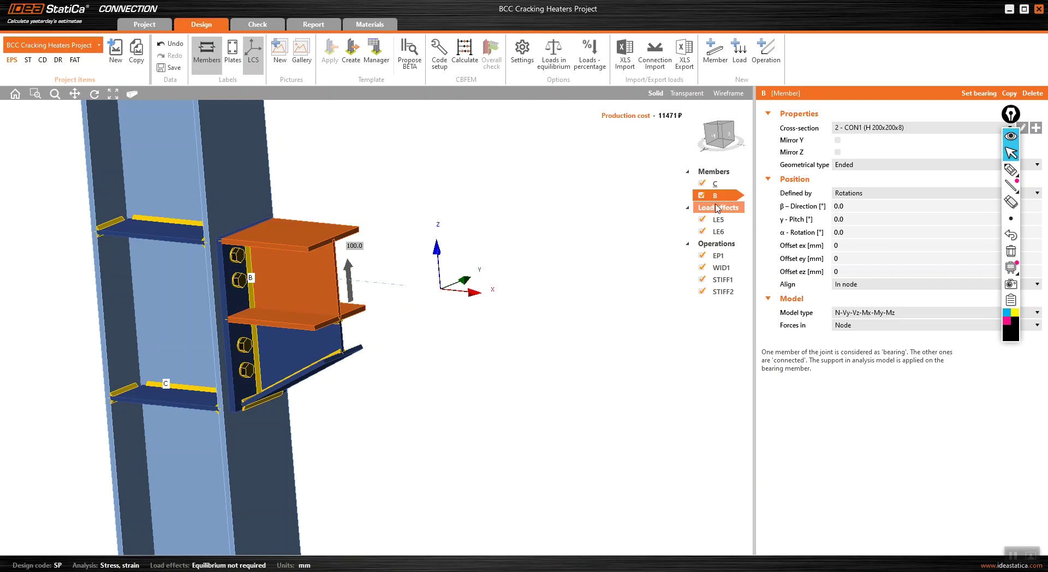
left_click(315, 278)
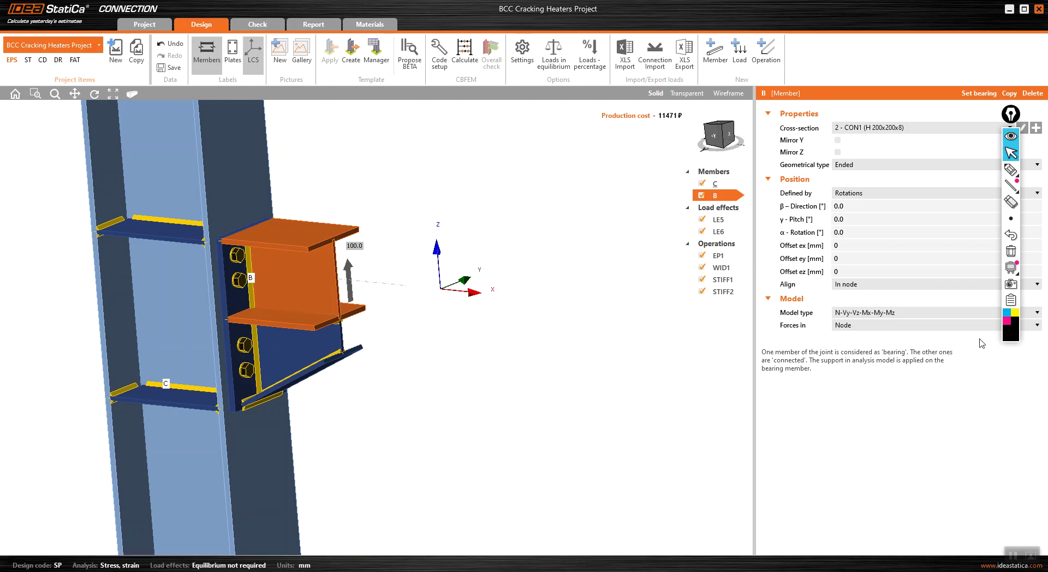
Set the model type of the haunched connection's beam B to N-Vy-Vz and examine the supports at the beam end.
left_click(918, 314)
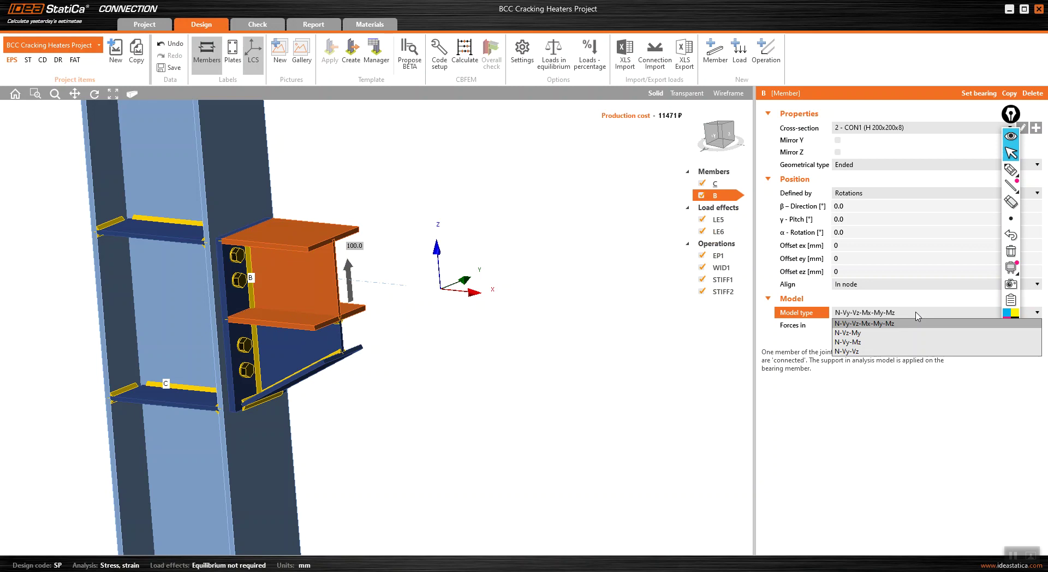
left_click(864, 353)
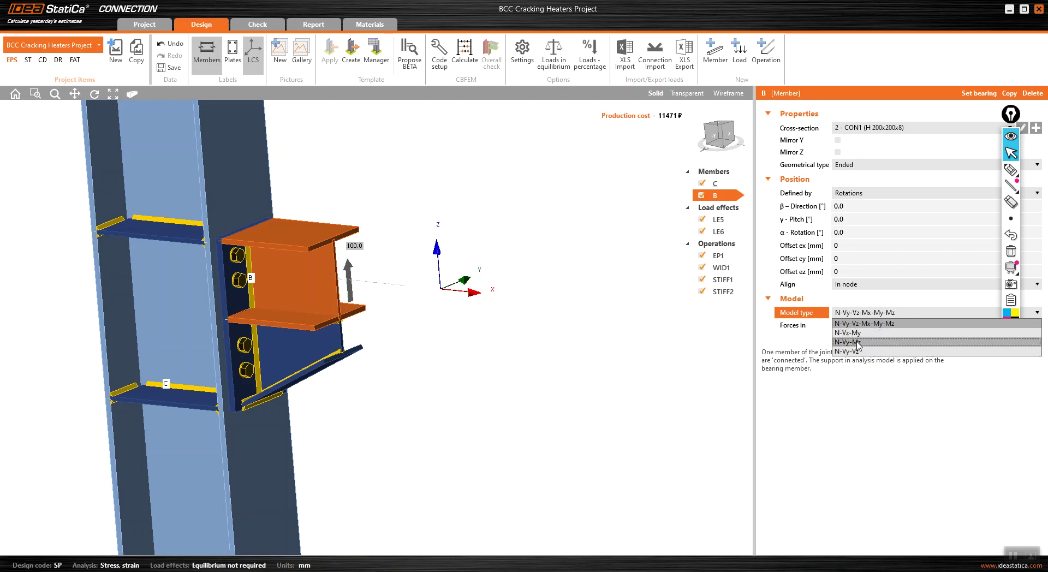
left_click(852, 354)
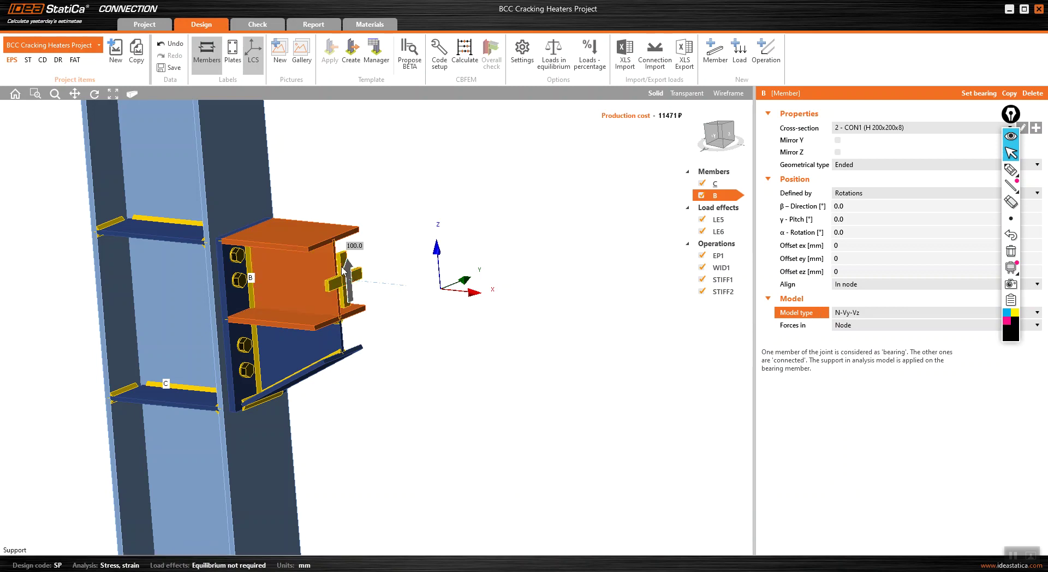
scroll(338, 253, "up", 4)
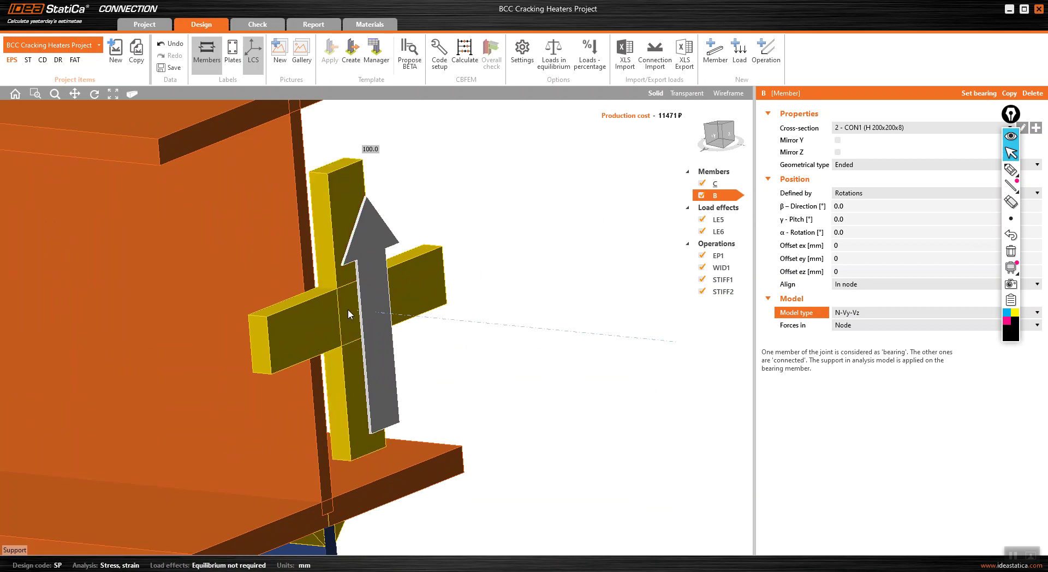
scroll(339, 309, "down", 3)
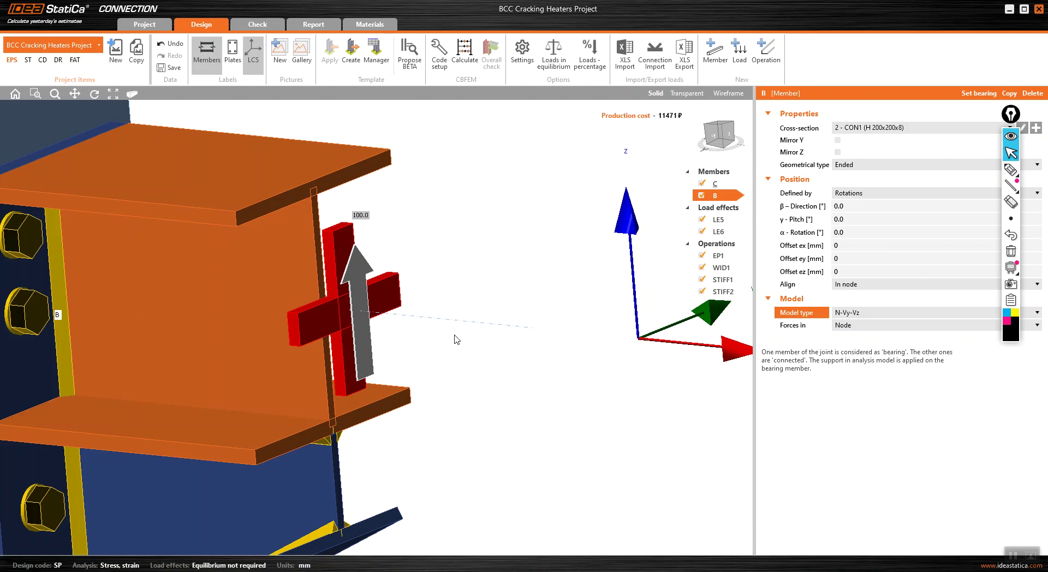
scroll(443, 313, "down", 5)
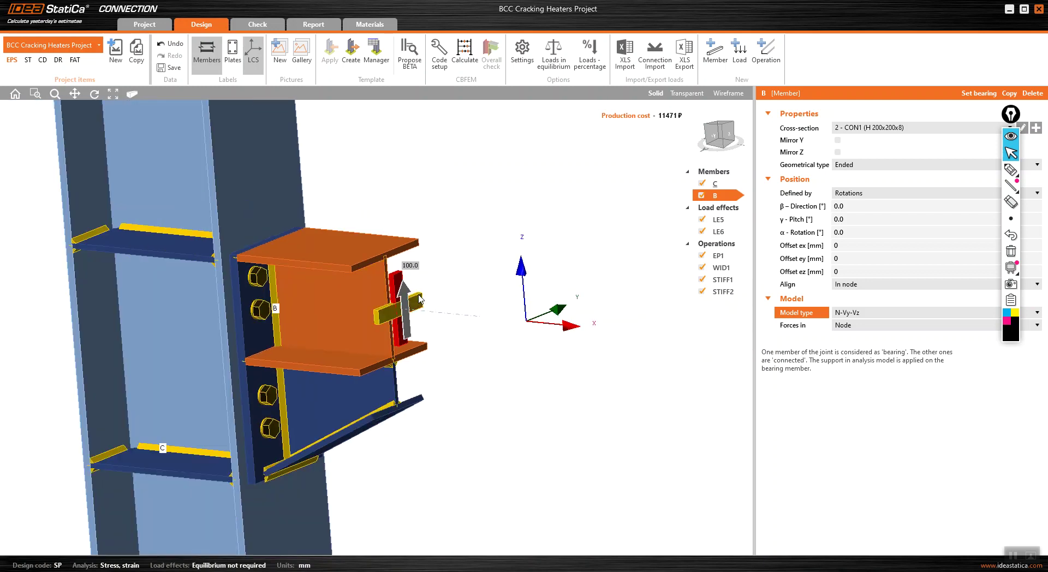
Examine the support at the end of beam B and calculate the haunched connection with the N-Vy-Vz model type.
left_click(411, 321)
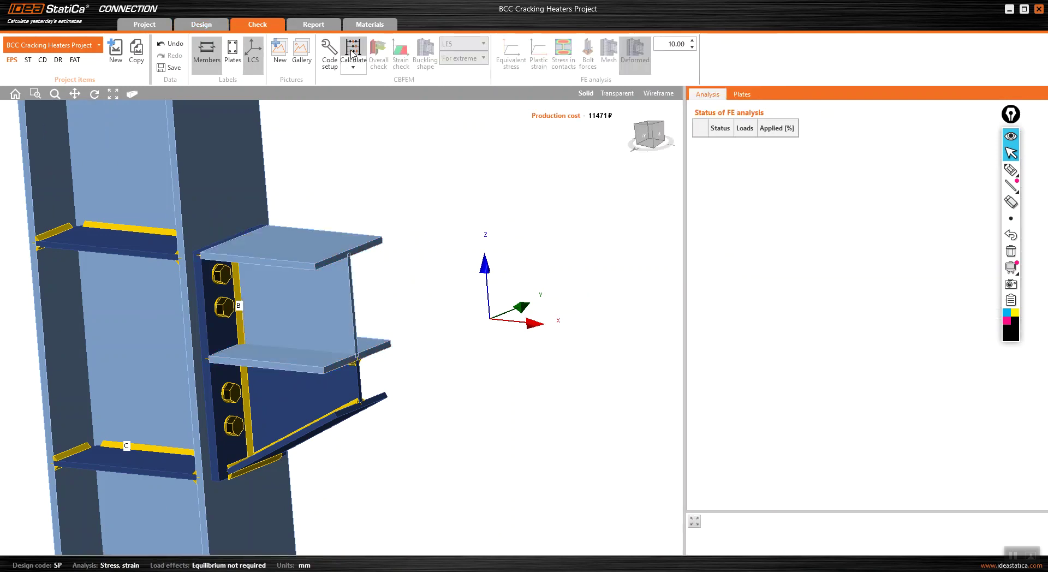
left_click(350, 53)
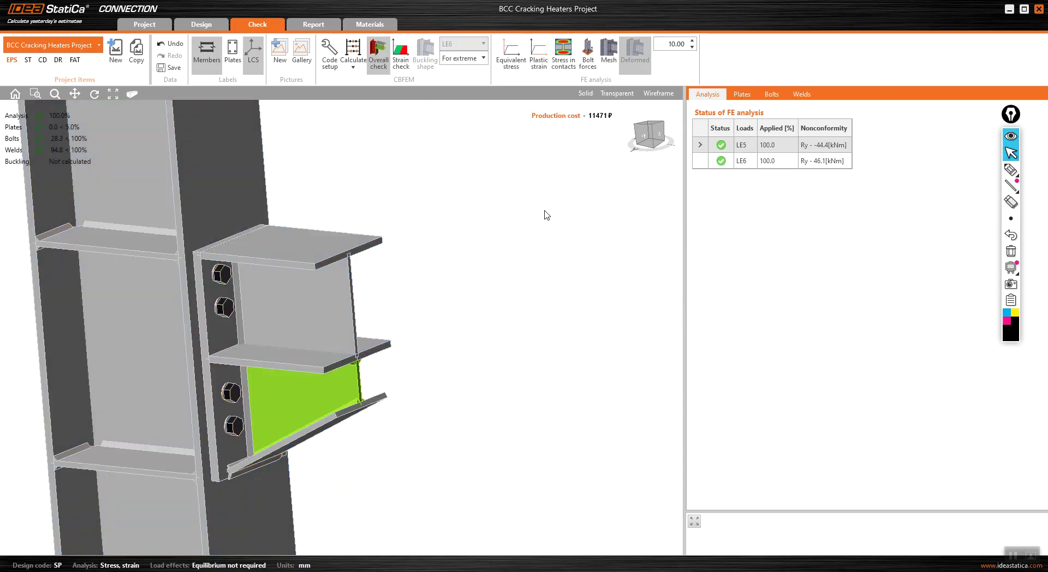
scroll(334, 327, "up", 1)
scroll(335, 327, "down", 1)
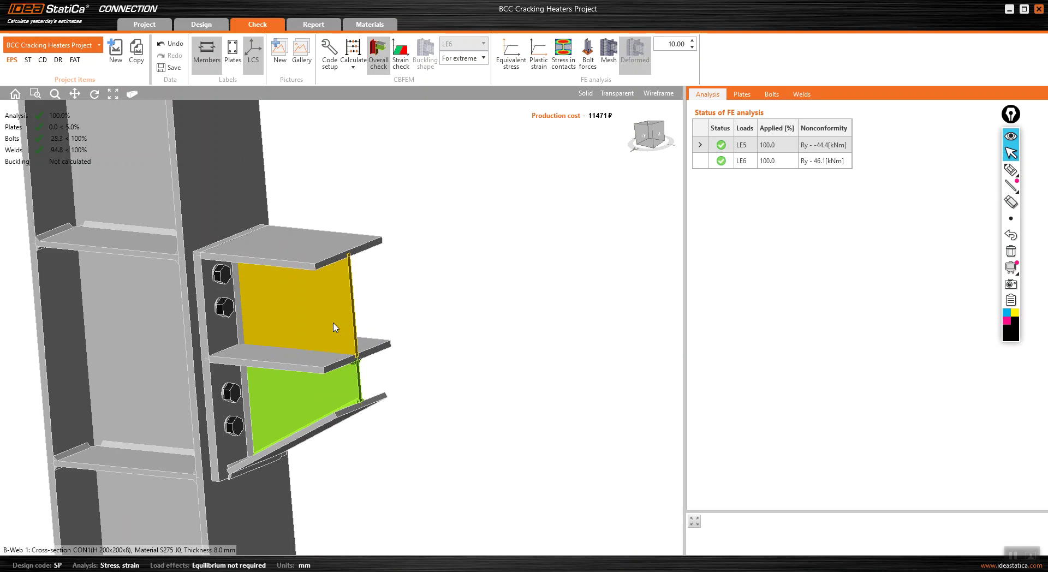
Display equivalent stress and bolt forces on the deformed haunched connection and examine the upper bolts.
left_click(512, 71)
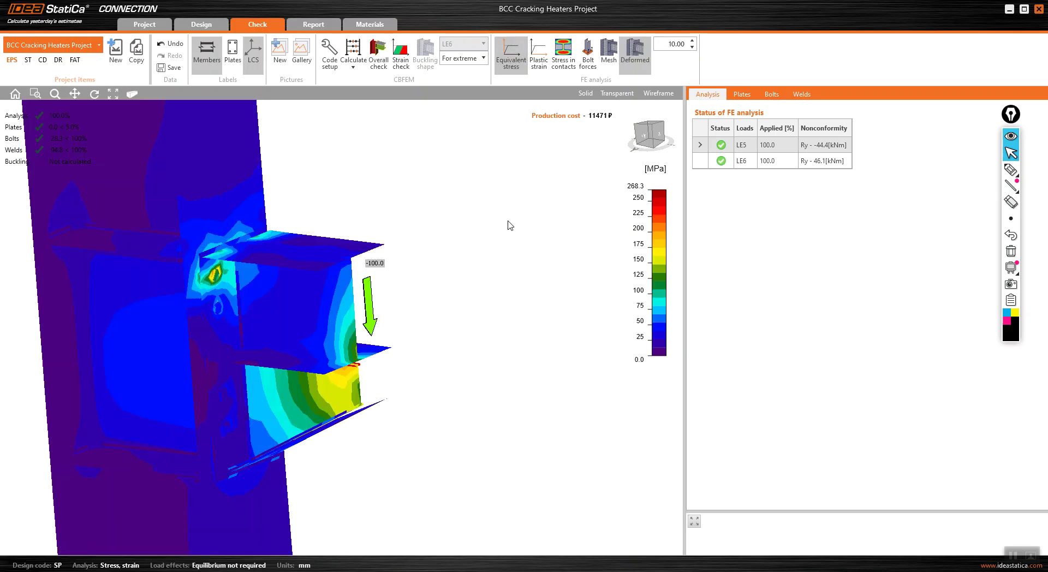
scroll(377, 300, "up", 1)
scroll(377, 300, "down", 1)
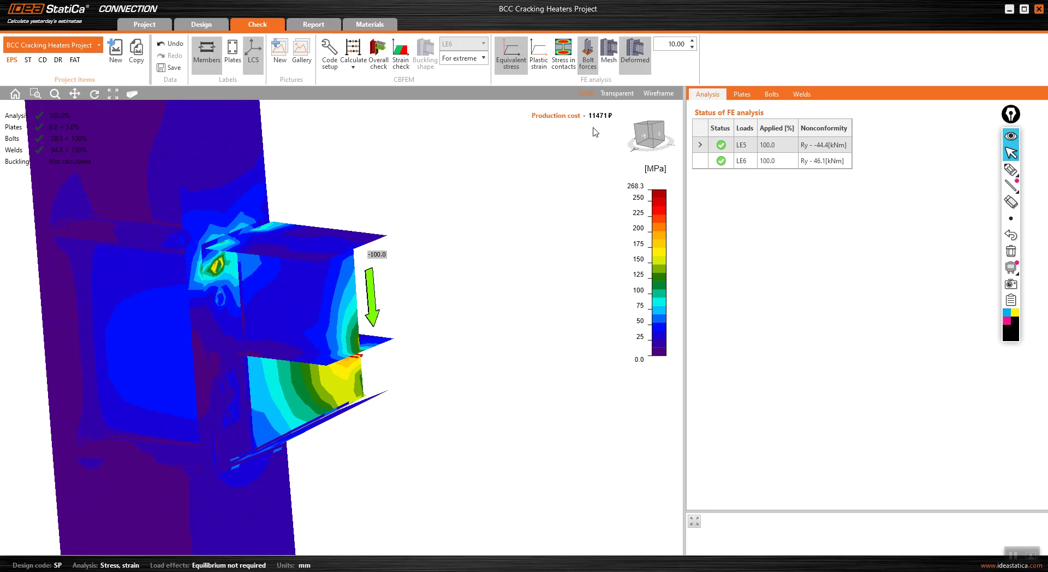
left_click(588, 61)
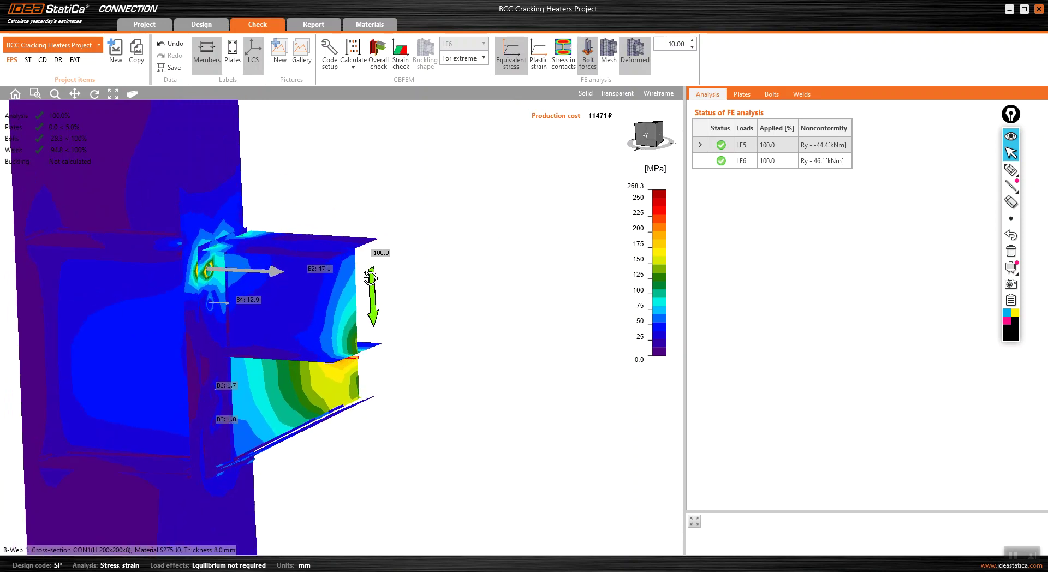
scroll(236, 288, "up", 2)
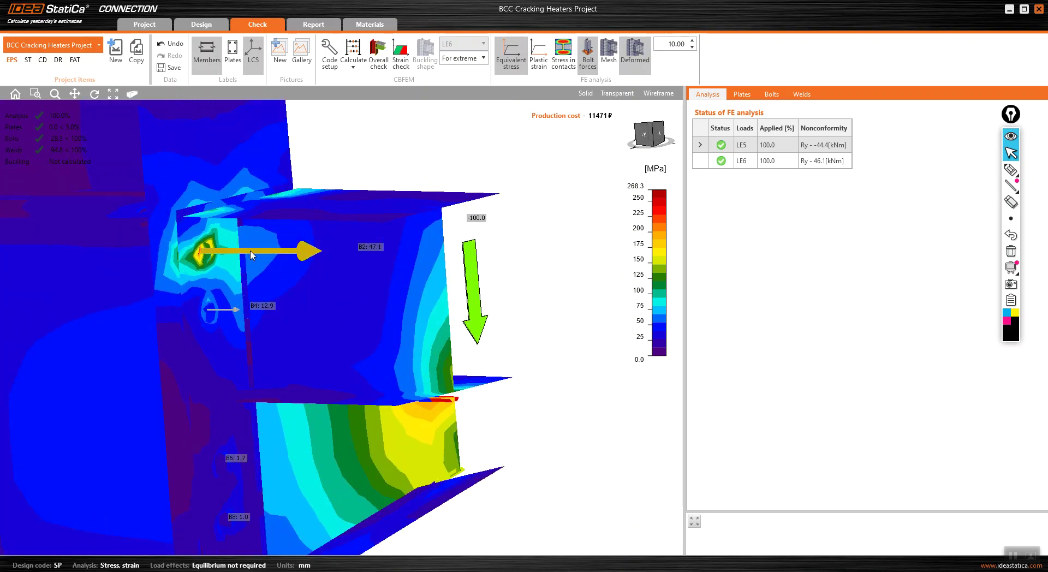
scroll(249, 255, "down", 1)
Mark T above and C below the haunched beam with the pen, and clear the marks.
left_click(1010, 171)
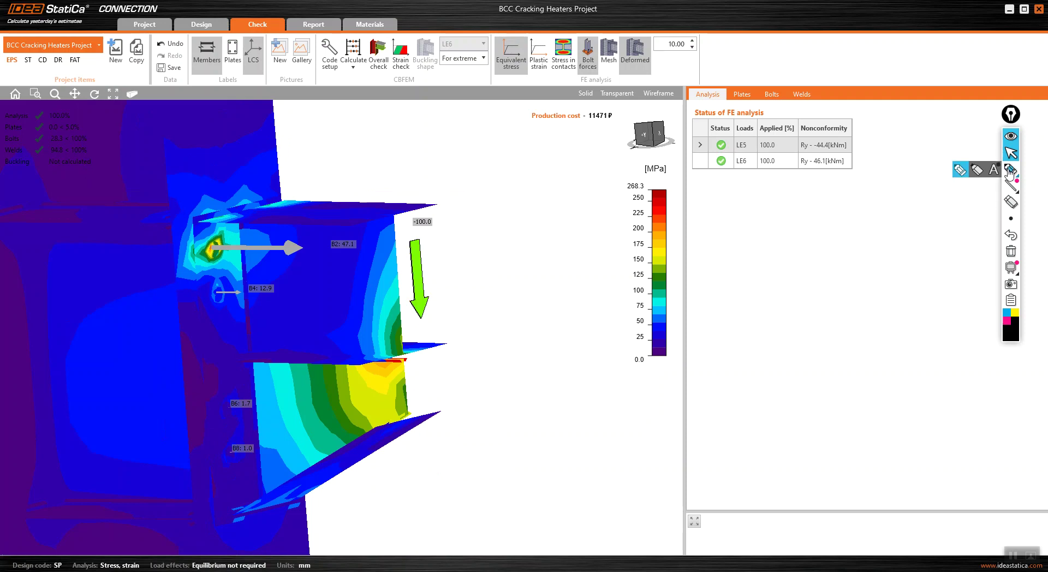
left_click_drag(290, 184, 337, 186)
left_click_drag(316, 187, 316, 208)
mouse_move(315, 479)
left_mouse_down()
mouse_move(288, 501)
mouse_move(341, 511)
left_mouse_up()
left_click(1010, 251)
left_click(1011, 152)
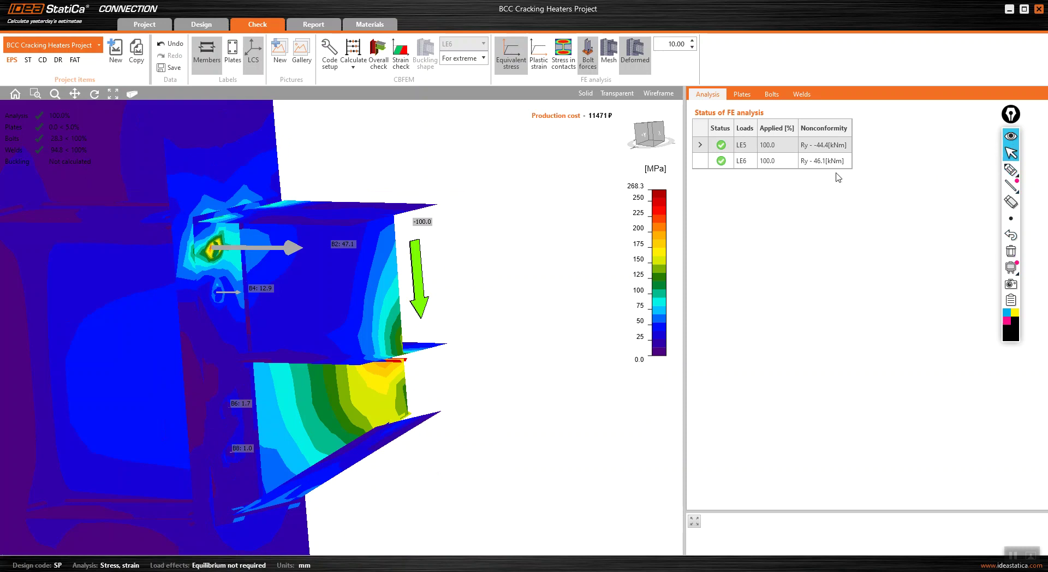
Set the deformation scale to 50 in the +Y side view and examine the end plate's separation at the upper bolts.
left_click(644, 141)
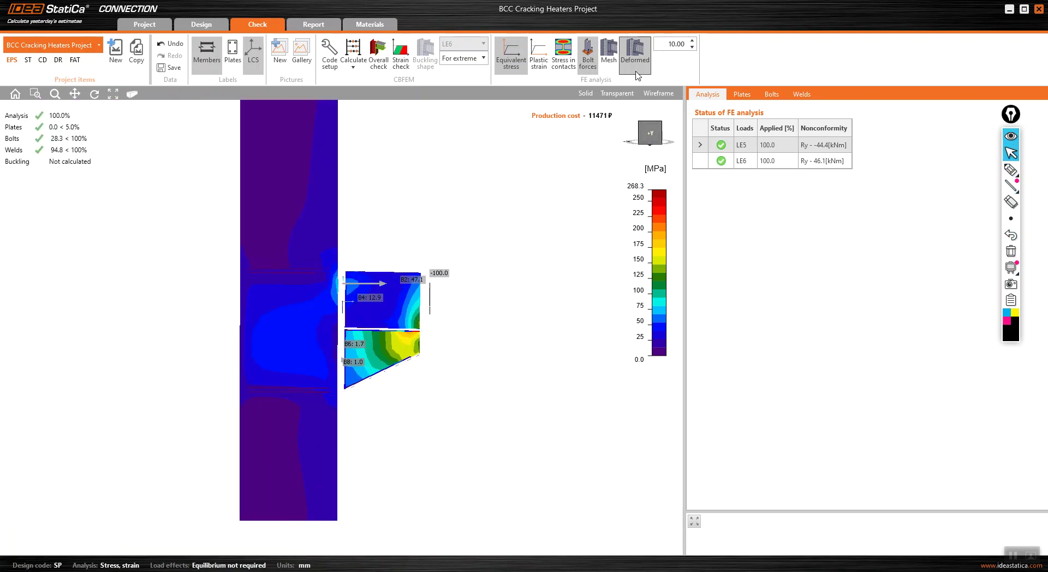
double_click(675, 46)
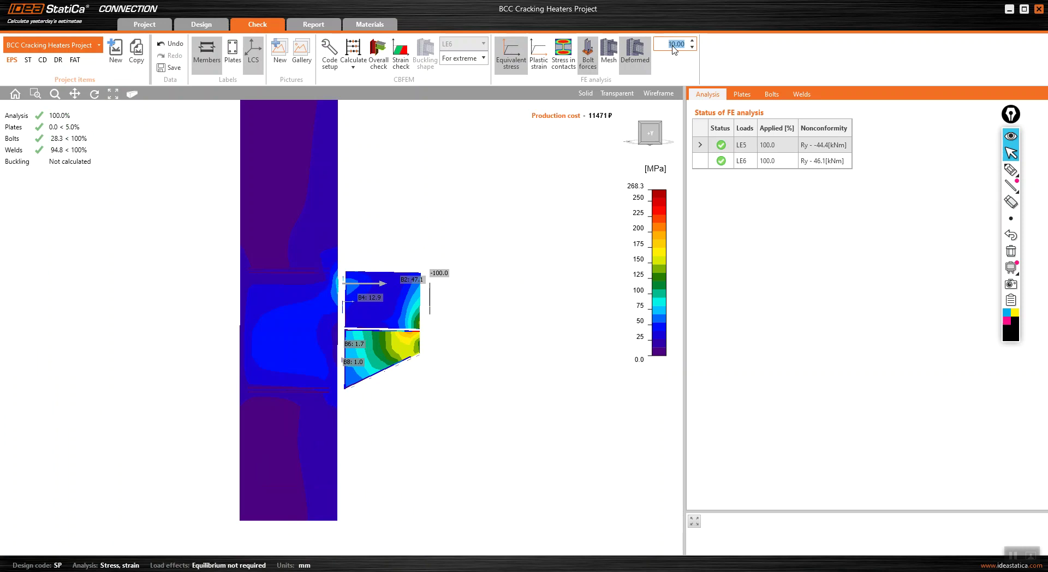
type("50")
key("Return")
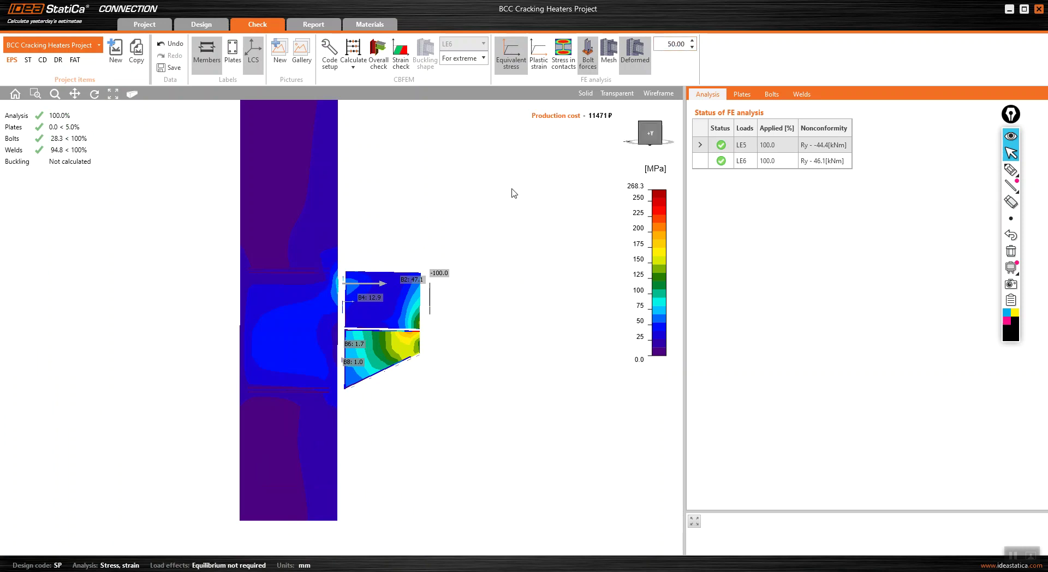
scroll(354, 302, "up", 5)
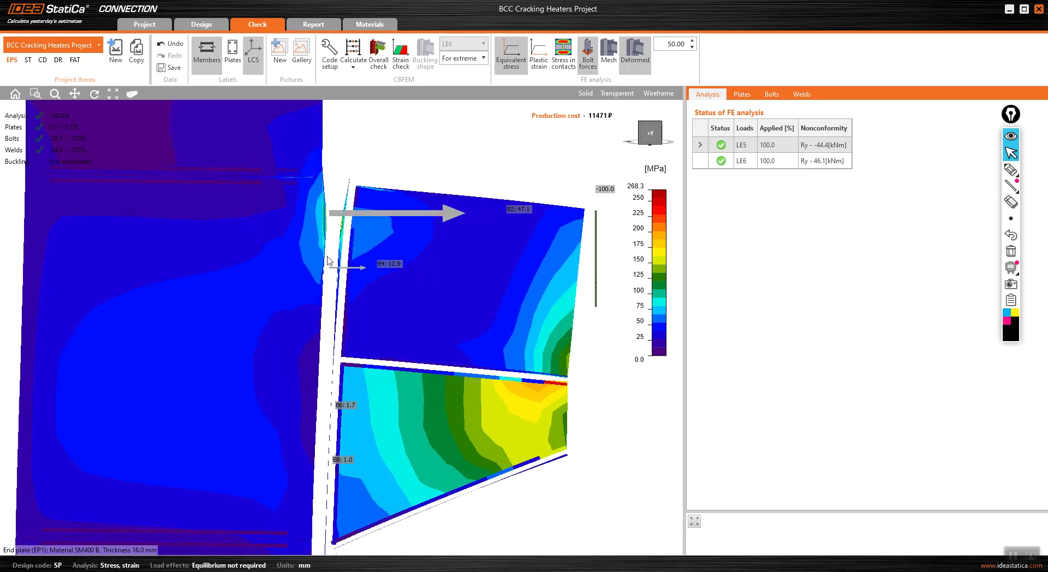
scroll(349, 246, "up", 2)
scroll(333, 237, "down", 4)
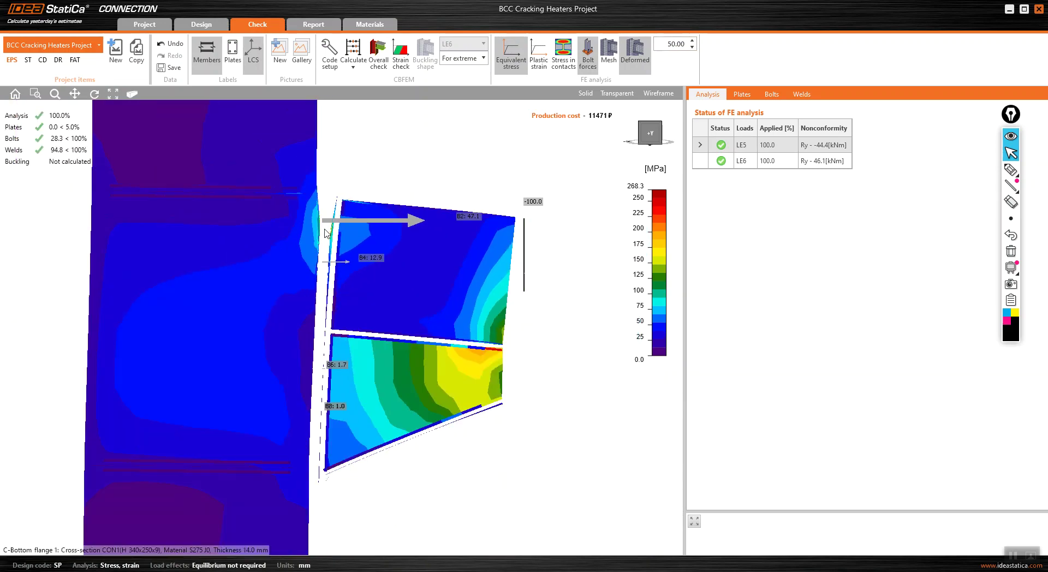
left_click(368, 226)
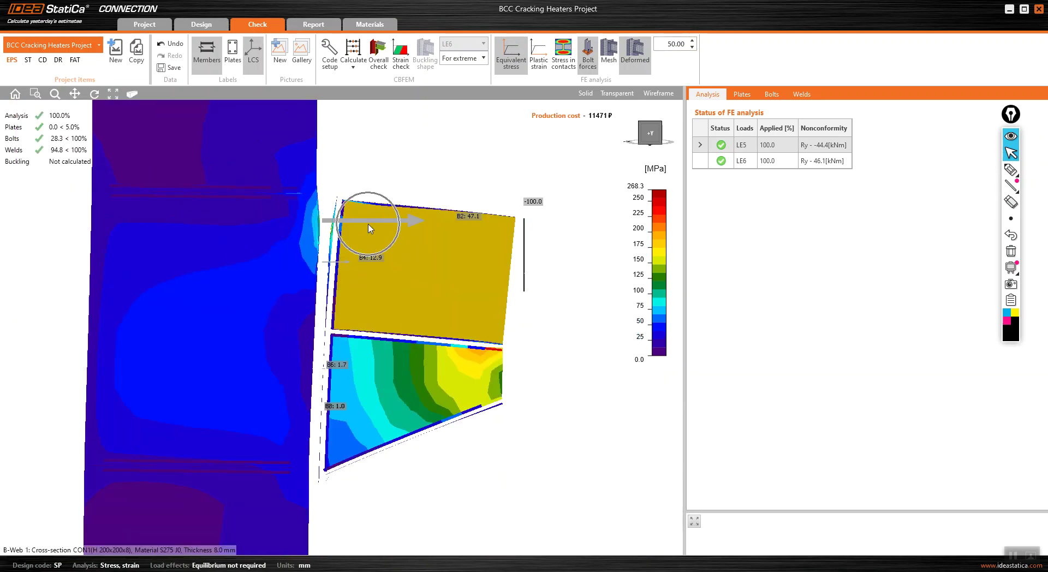
Select load effect LE6, view its plastic strain plot, and return to the equivalent stress display.
left_click(704, 162)
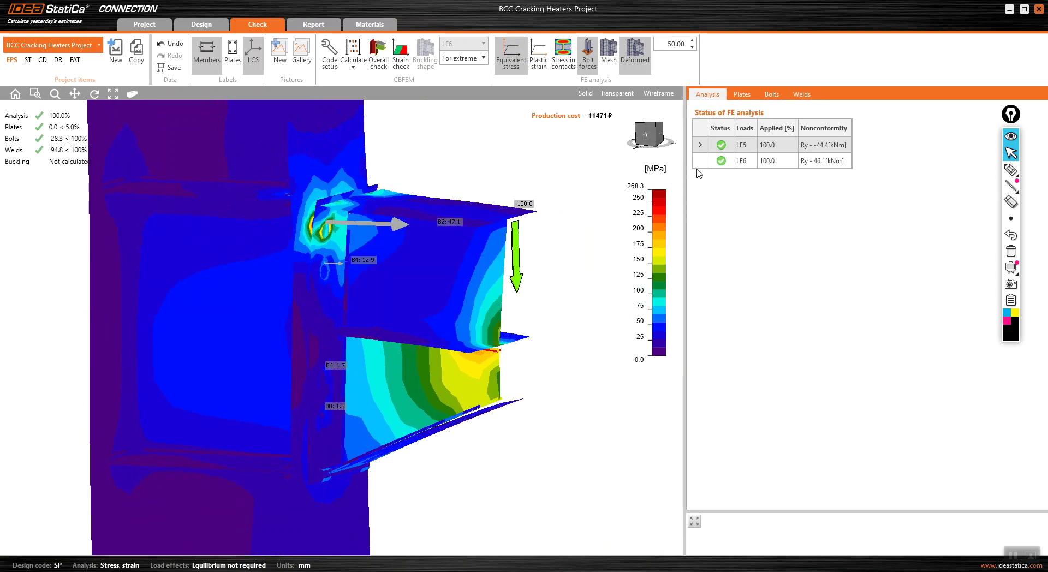
left_click(706, 164)
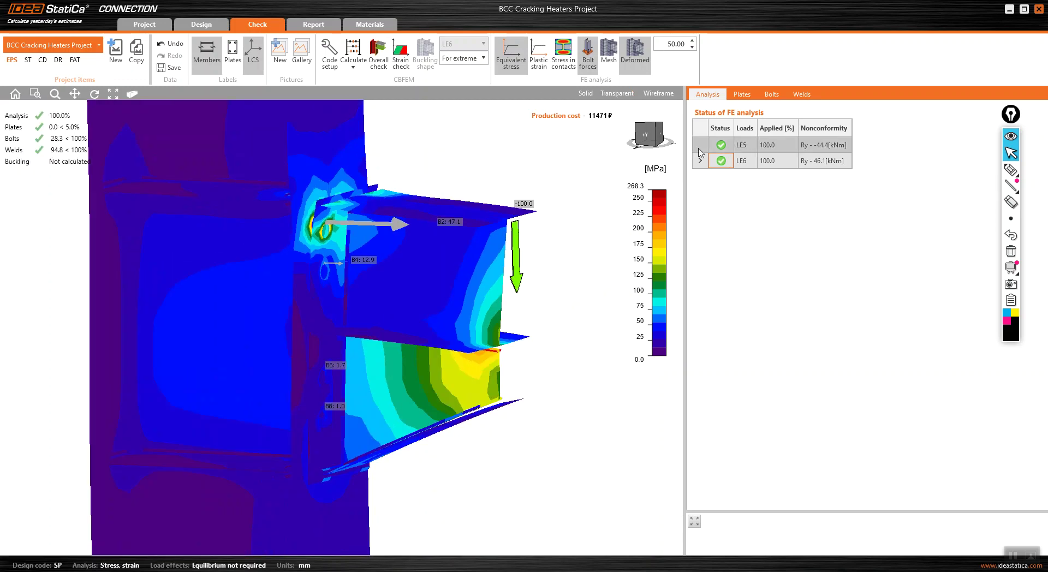
left_click(538, 55)
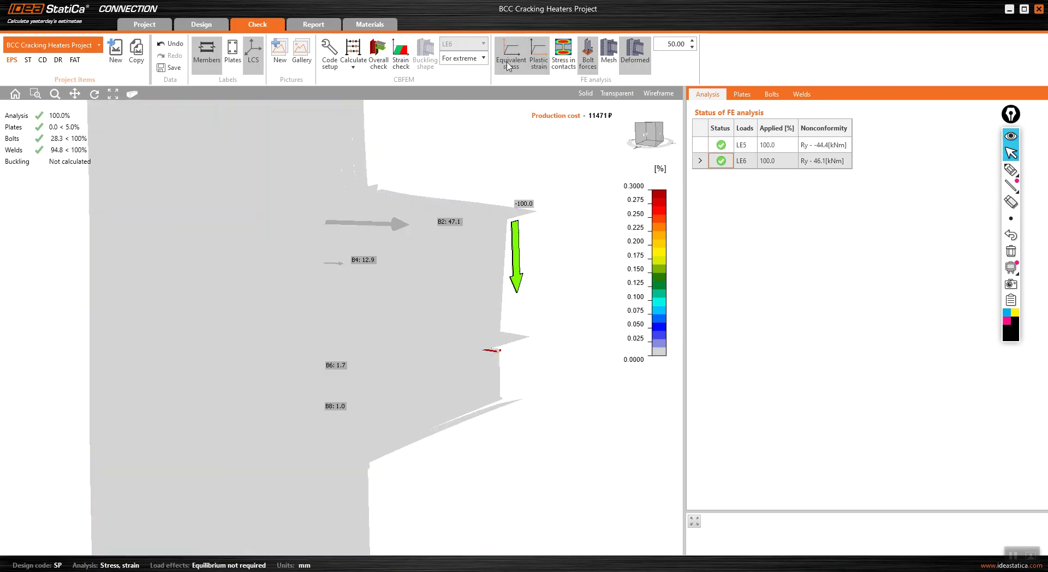
left_click(508, 61)
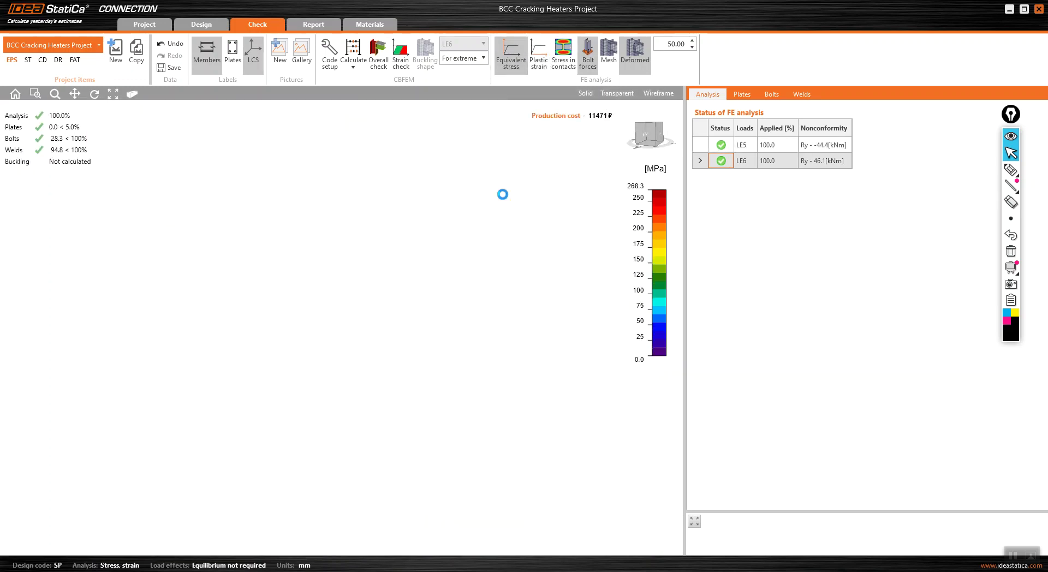
left_click(774, 163)
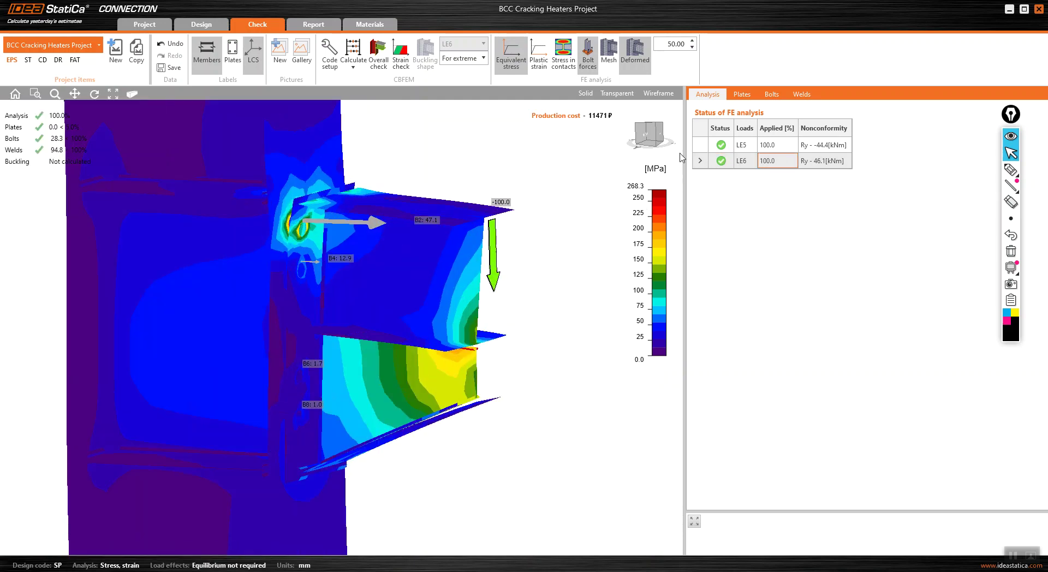
Show the results for load effect LE5 and examine the deformed connection in the +Y side view.
left_click(701, 145)
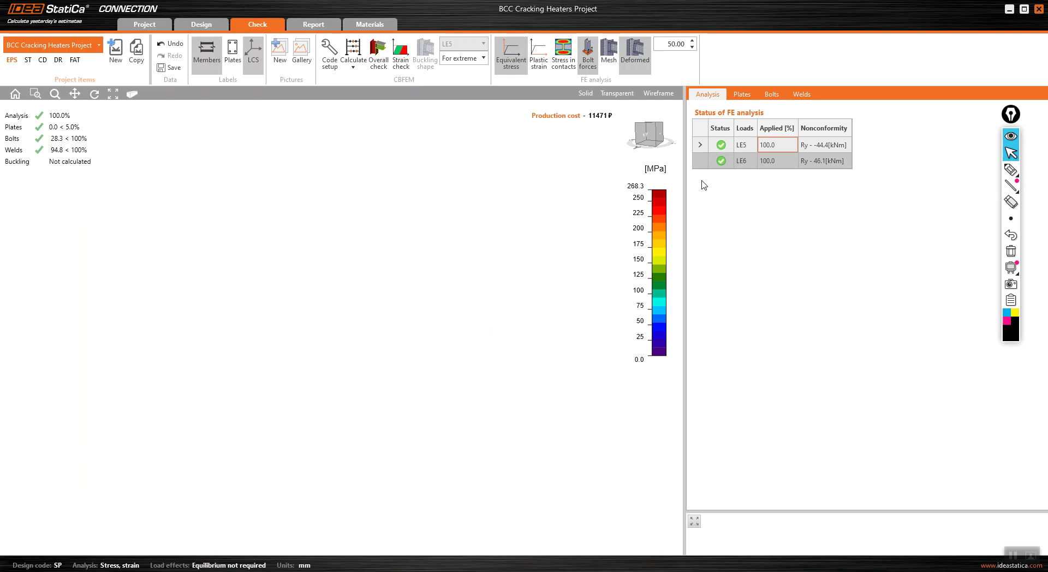
left_click(703, 162)
left_click(701, 146)
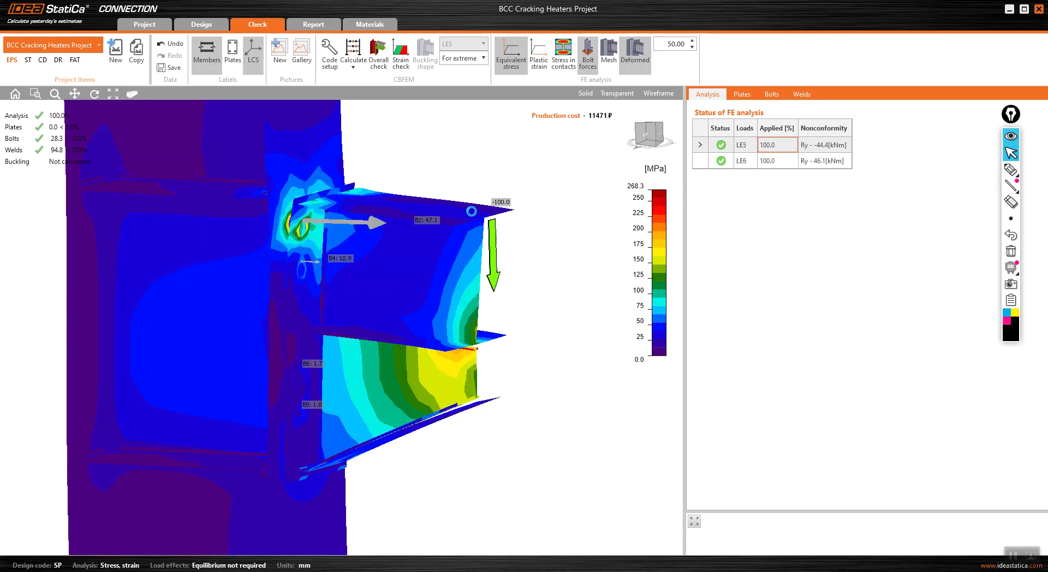
right_click_drag(472, 216, 415, 240)
scroll(381, 255, "up", 4)
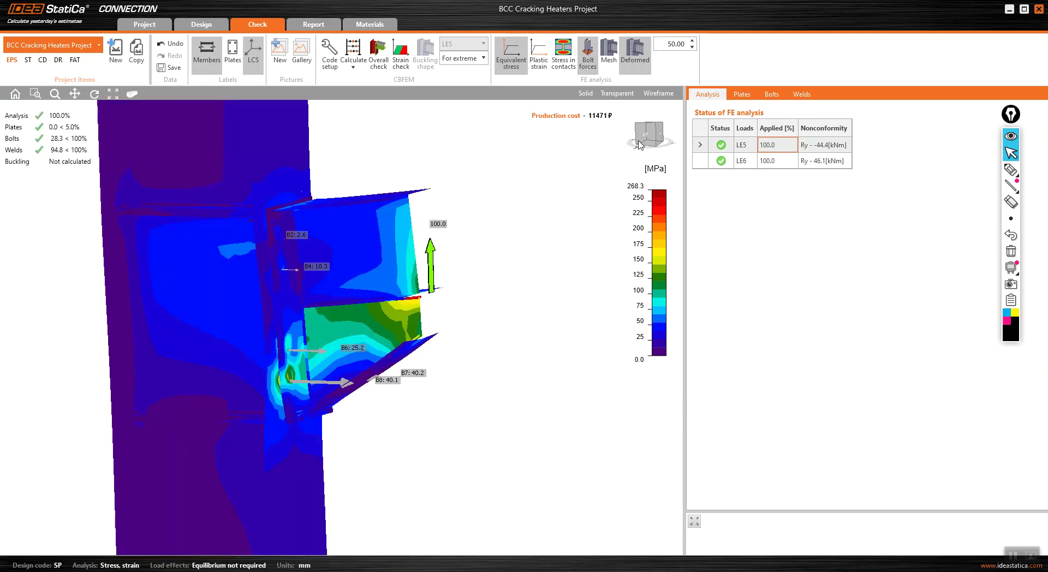
left_click(645, 138)
scroll(385, 406, "up", 4)
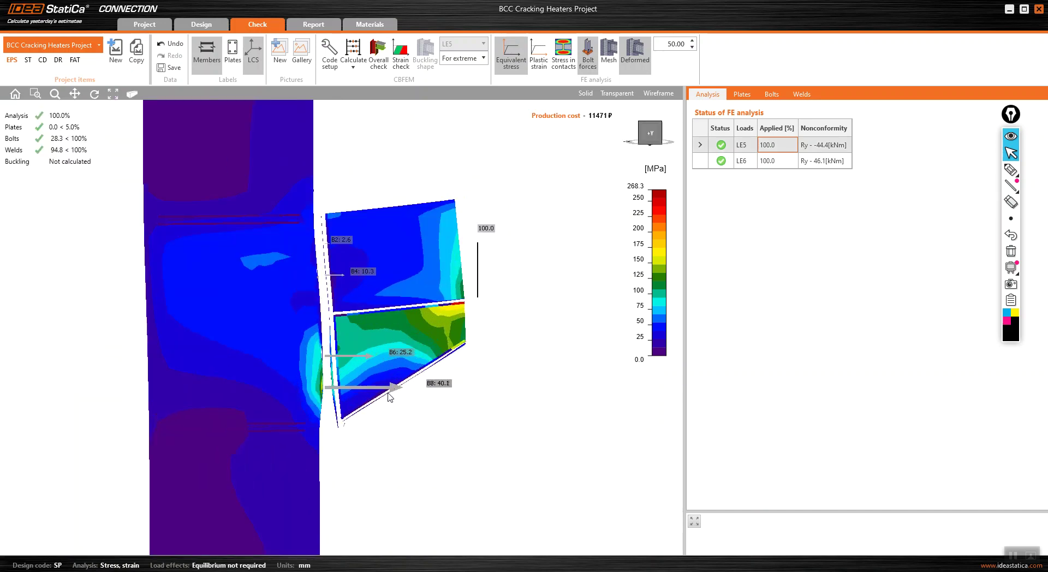
Examine the forces in the lower bolts B6, B7 and B8 beside the haunch under LE5.
right_click_drag(496, 273, 355, 327)
scroll(335, 377, "up", 5)
scroll(335, 378, "down", 5)
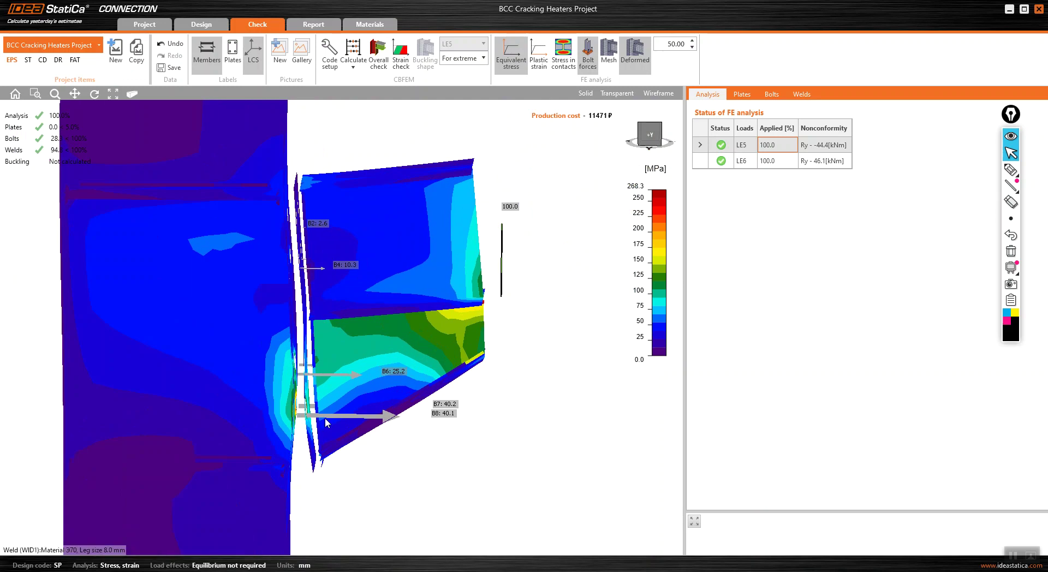
left_click(336, 417)
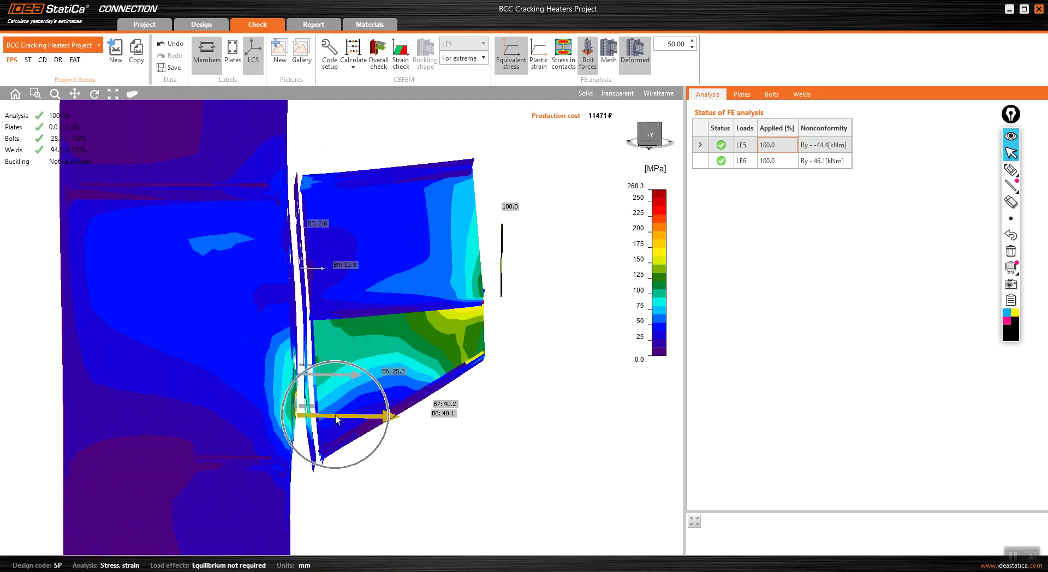
Examine the forces in the upper bolts B2 and B4 and the stresses across the whole connection under LE5.
right_click_drag(358, 287, 327, 229)
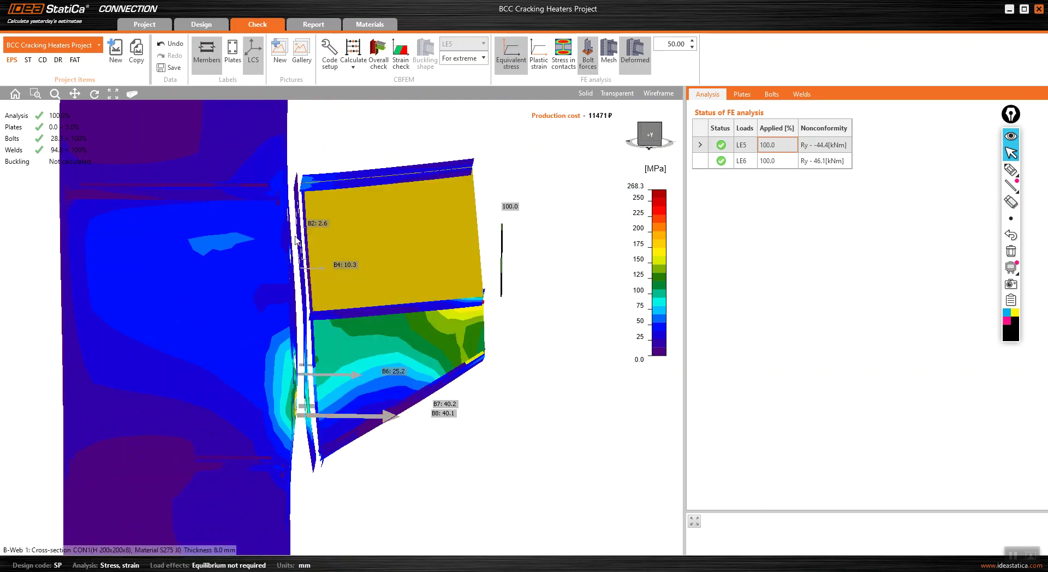
scroll(320, 213, "up", 5)
left_click(319, 213)
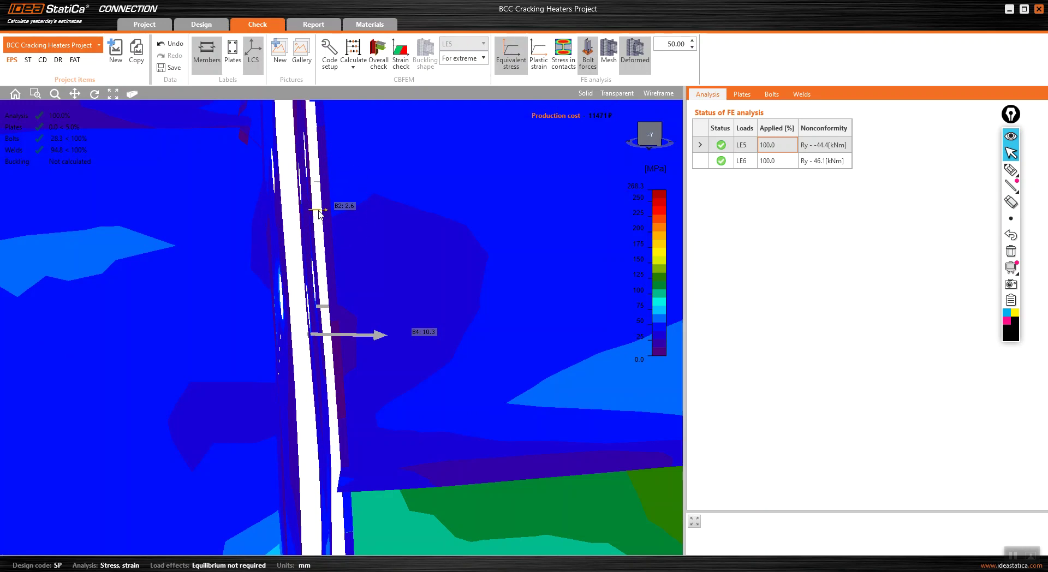
left_click(319, 213)
scroll(320, 213, "down", 5)
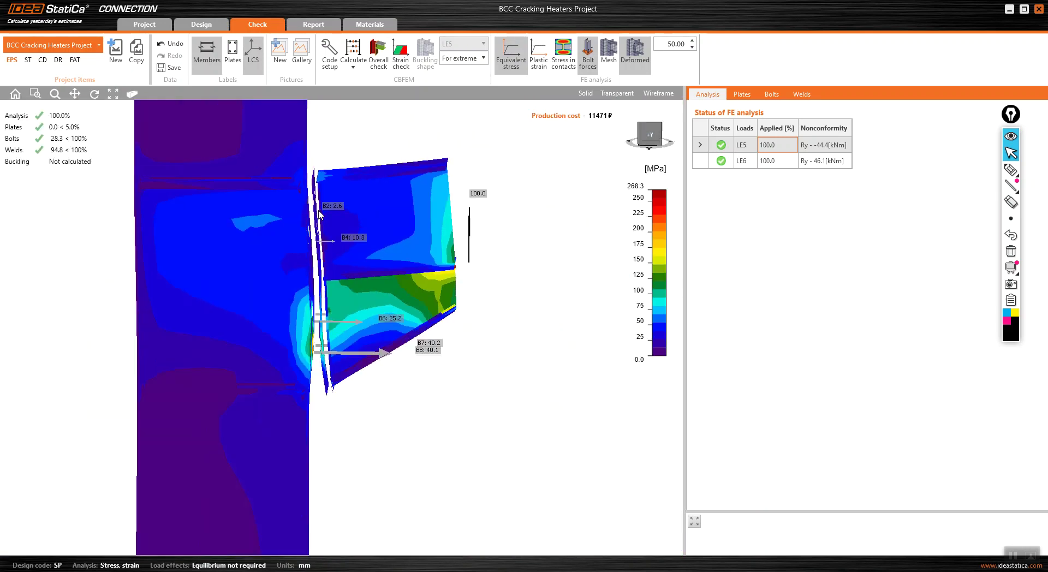
scroll(334, 285, "down", 3)
right_click_drag(334, 284, 279, 282)
scroll(280, 283, "up", 3)
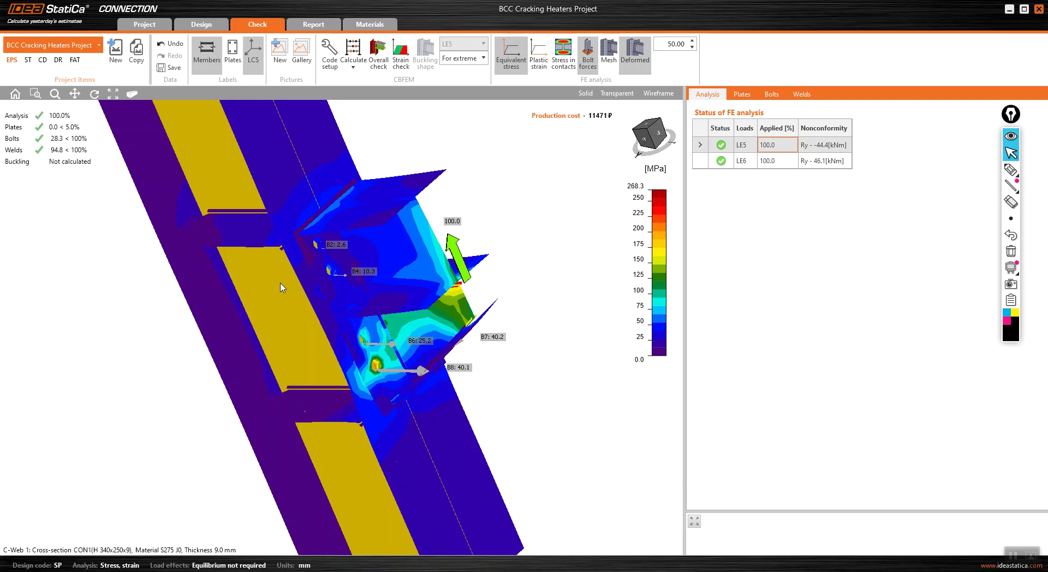
scroll(267, 249, "down", 2)
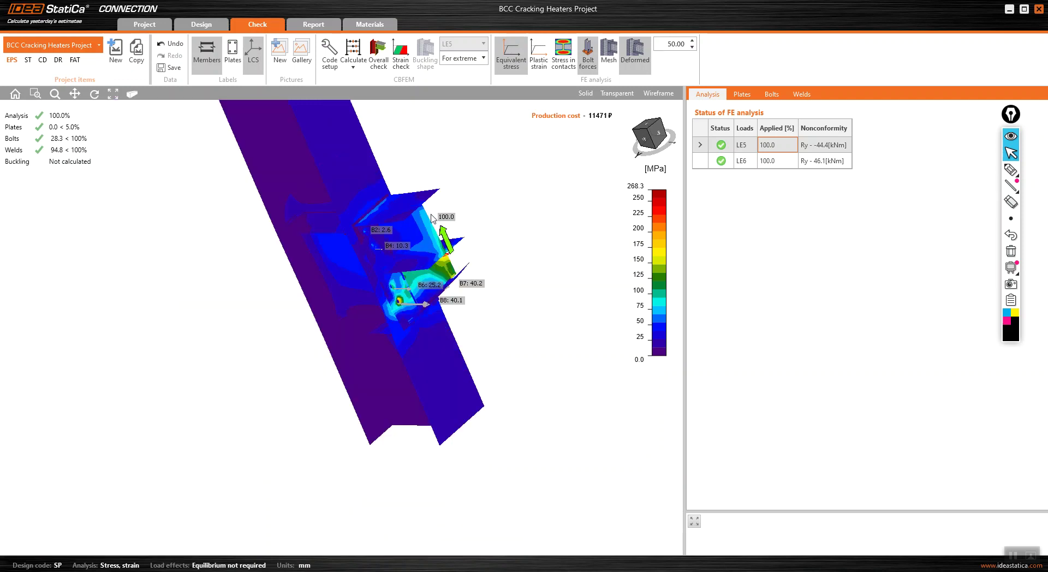
Switch to the project item BCC Cracking Heaters Project1 and keep beam B's model type as N-Vy-Vz-Mx-My-Mz.
left_click(97, 45)
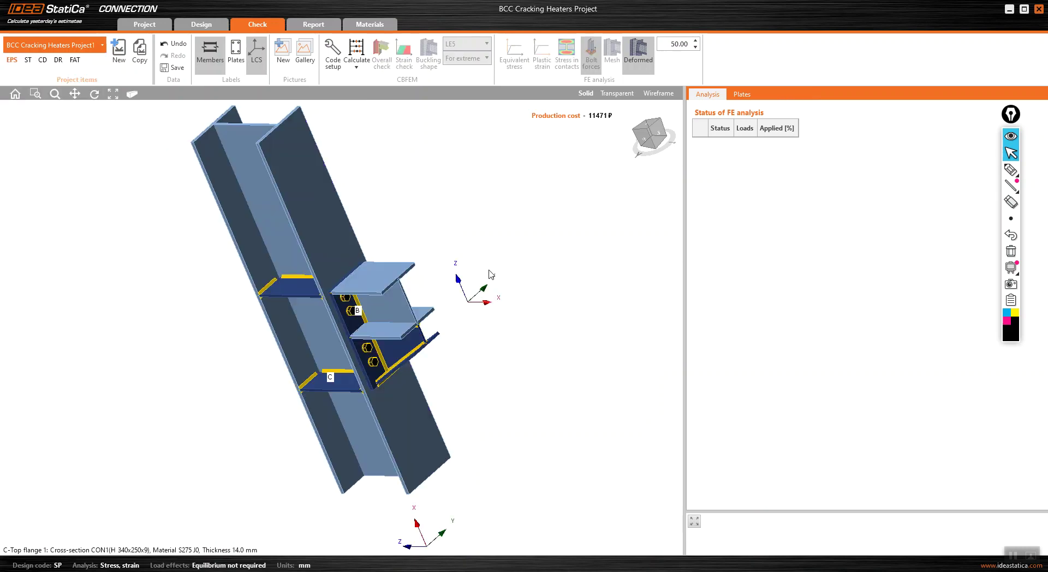
scroll(376, 315, "down", 2)
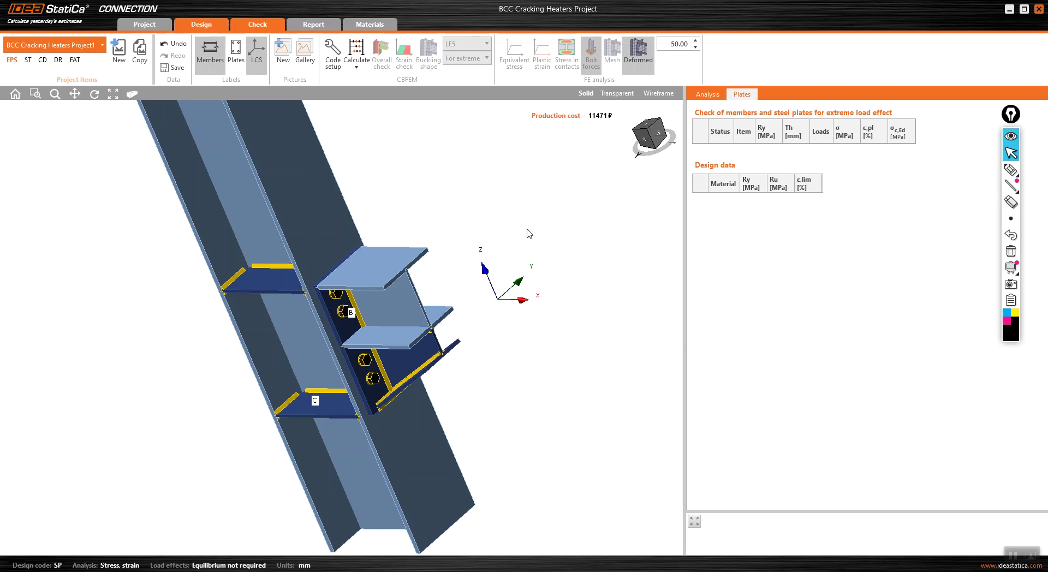
left_click(431, 284)
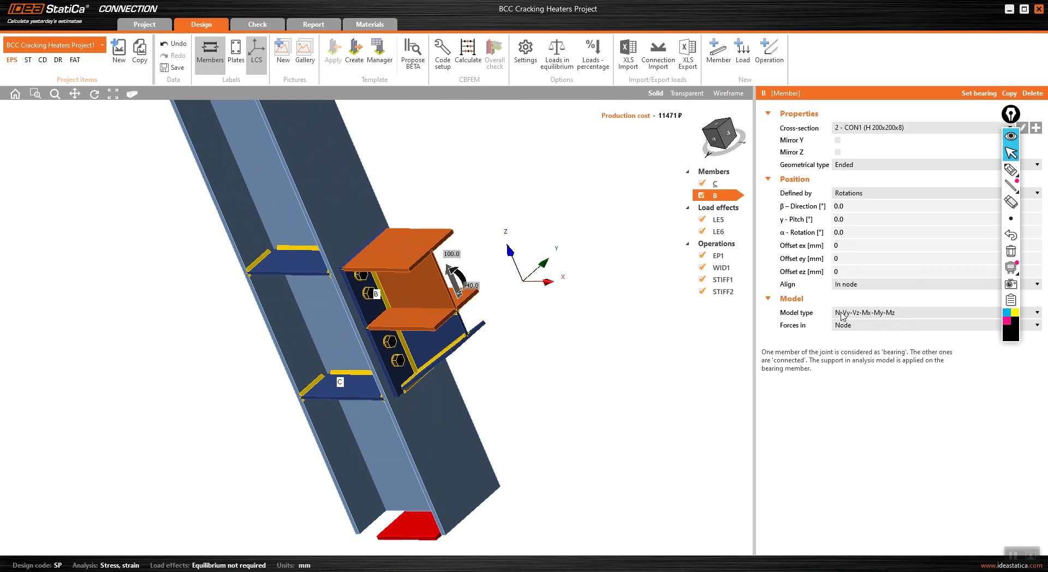
left_click(884, 315)
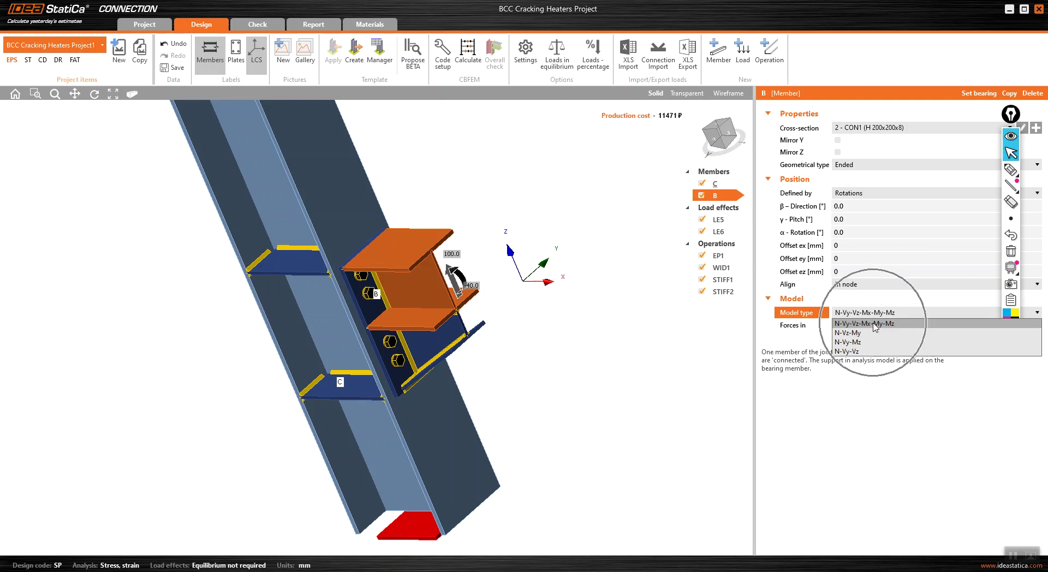
left_click(884, 323)
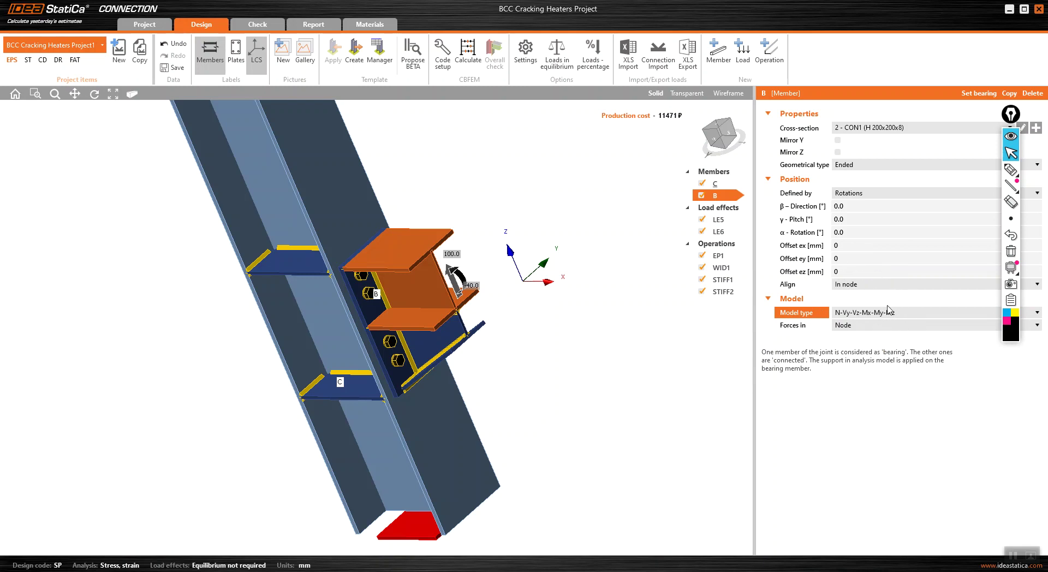
Open load effect LE5 and examine its My moment on beam B and the end plate bolts.
left_click(718, 220)
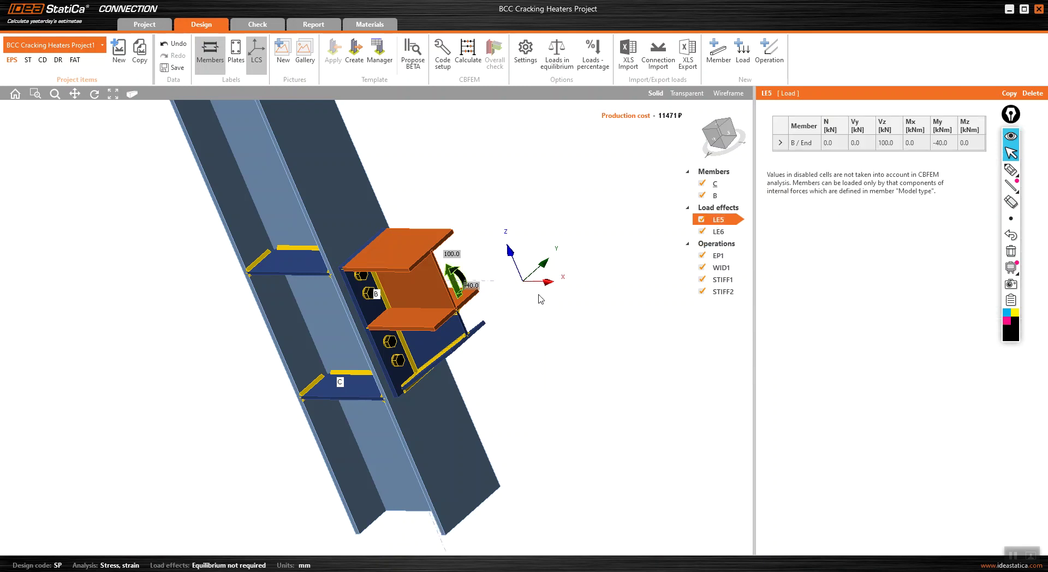
left_click_drag(1013, 116, 1022, 192)
left_click(946, 143)
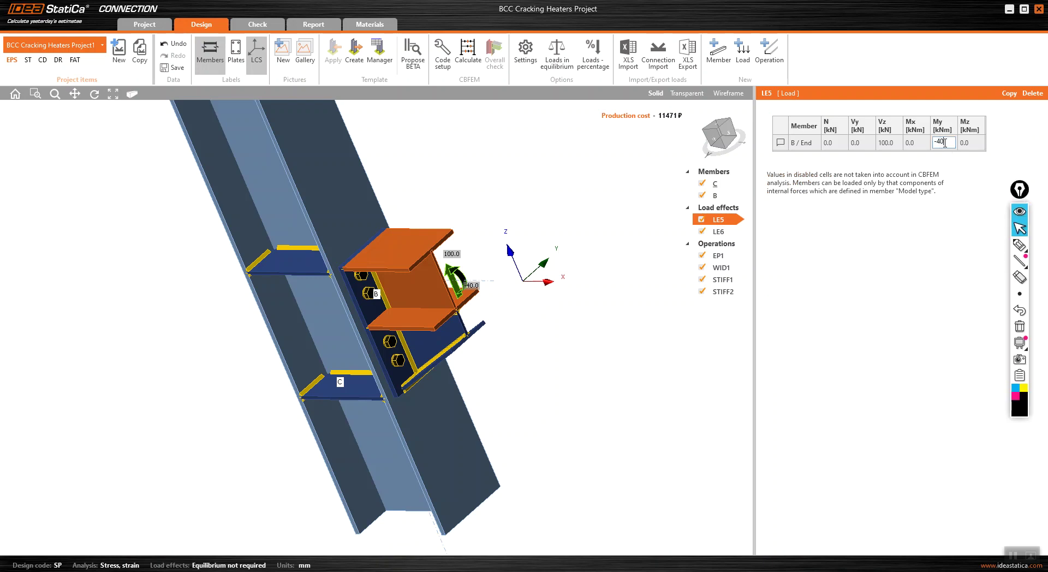
left_click(947, 143)
left_click(878, 305)
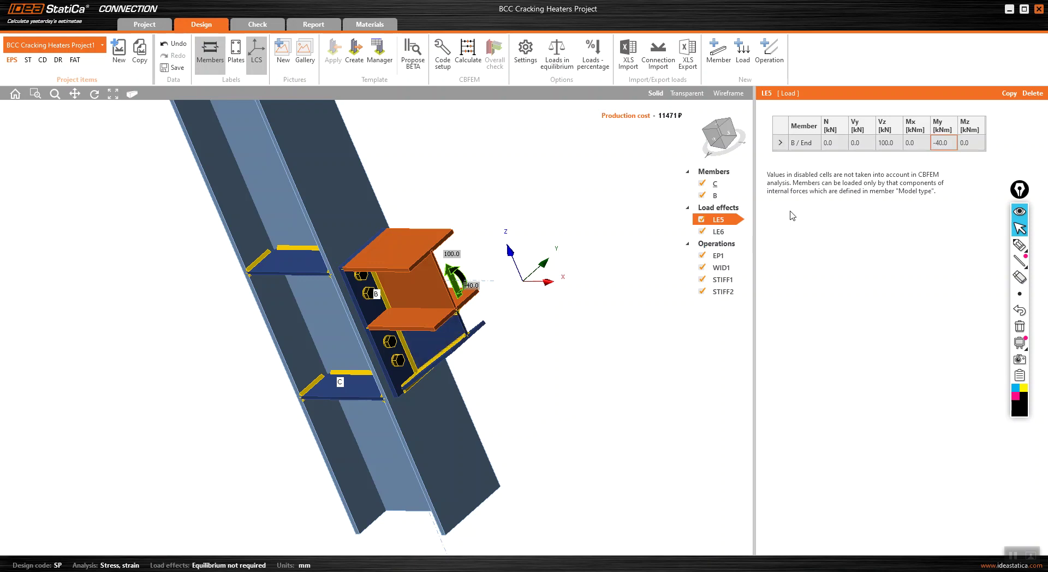
scroll(384, 316, "up", 3)
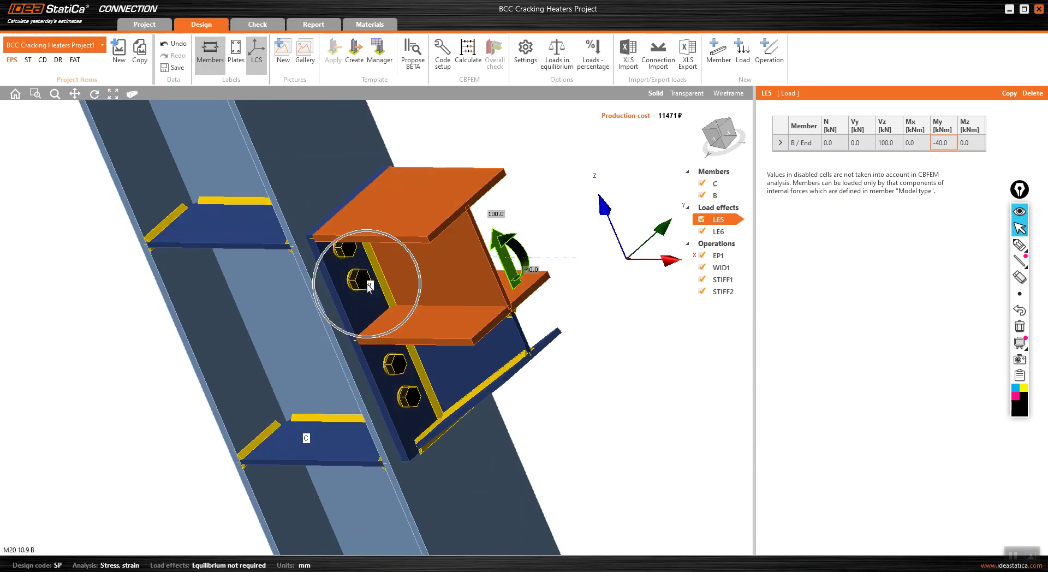
scroll(363, 292, "up", 2)
scroll(357, 313, "down", 3)
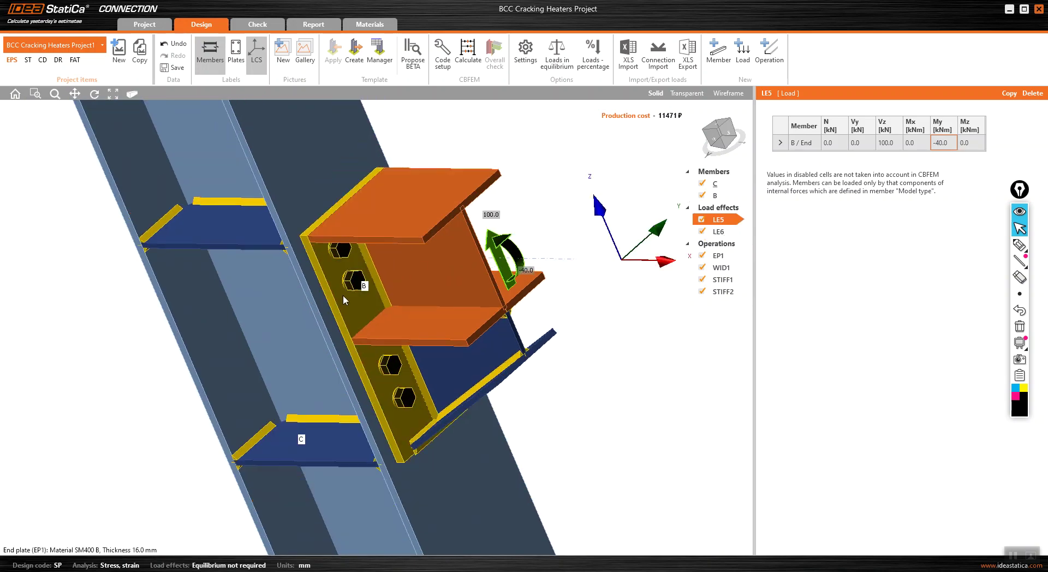
scroll(349, 296, "up", 3)
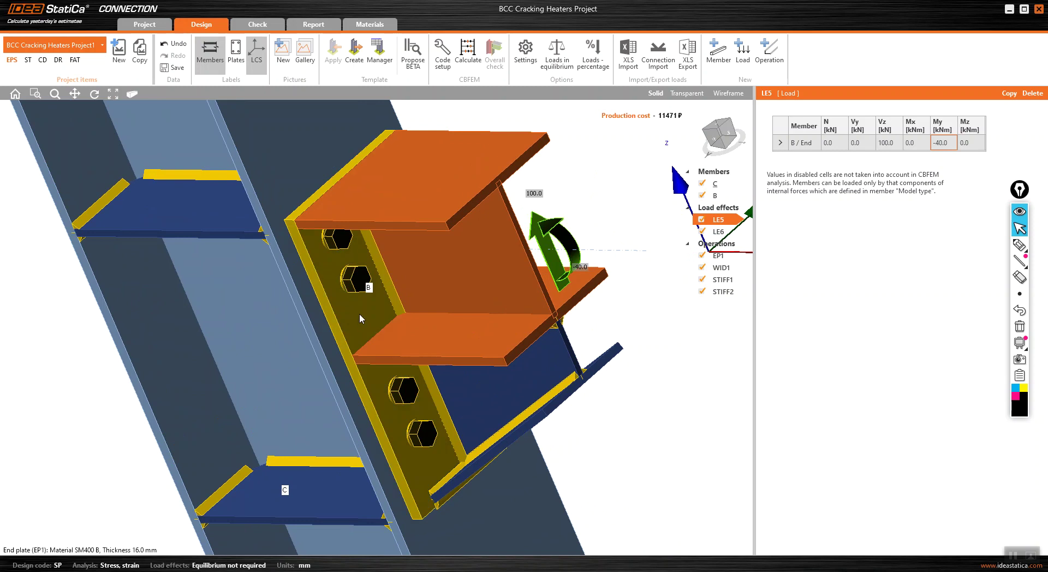
scroll(356, 309, "down", 3)
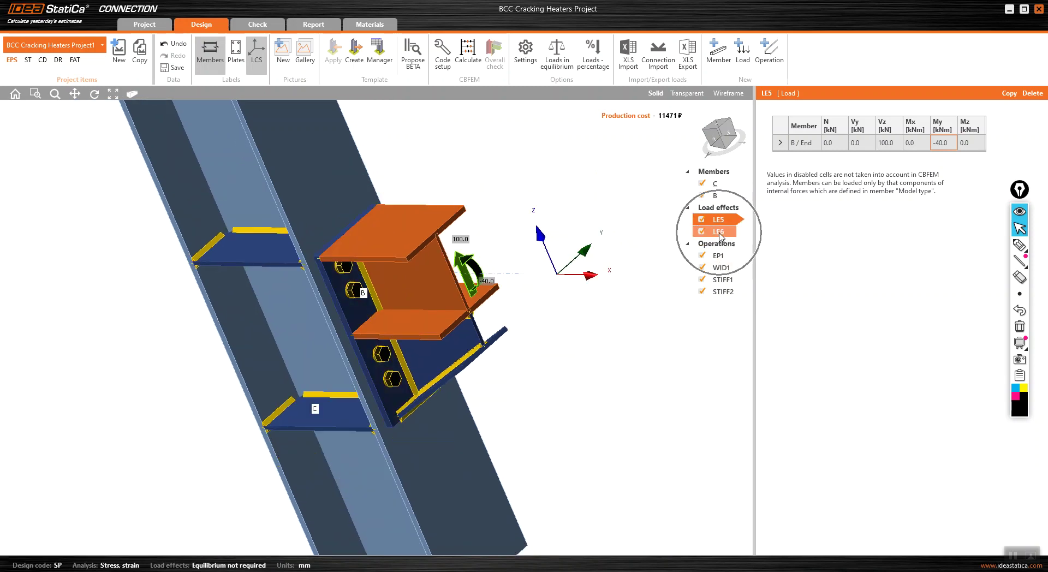
Open load effect LE6 and examine its My value and the load arrows at the end of beam B.
left_click(718, 232)
left_click(946, 143)
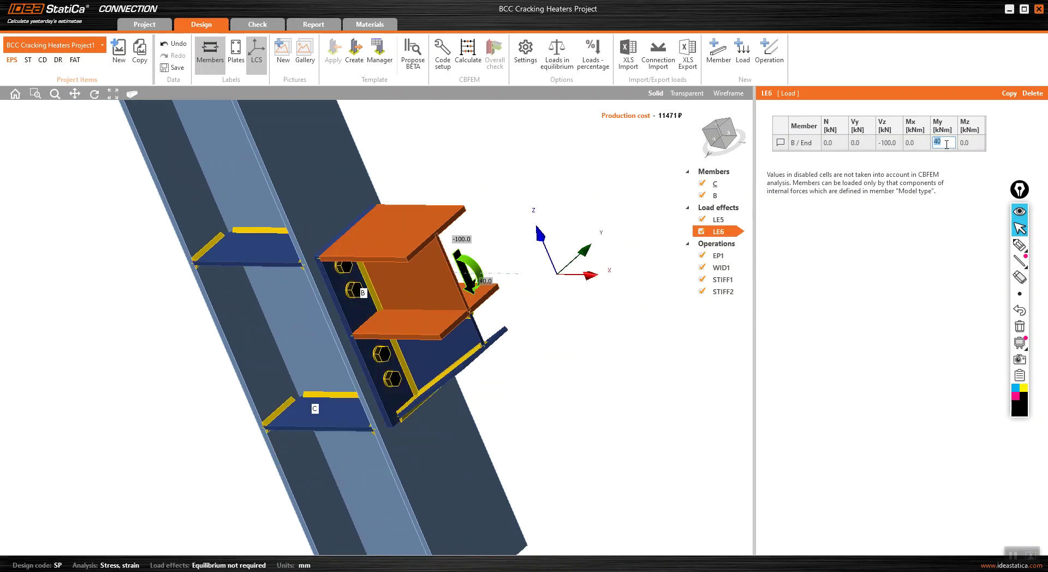
key("Return")
scroll(493, 290, "up", 6)
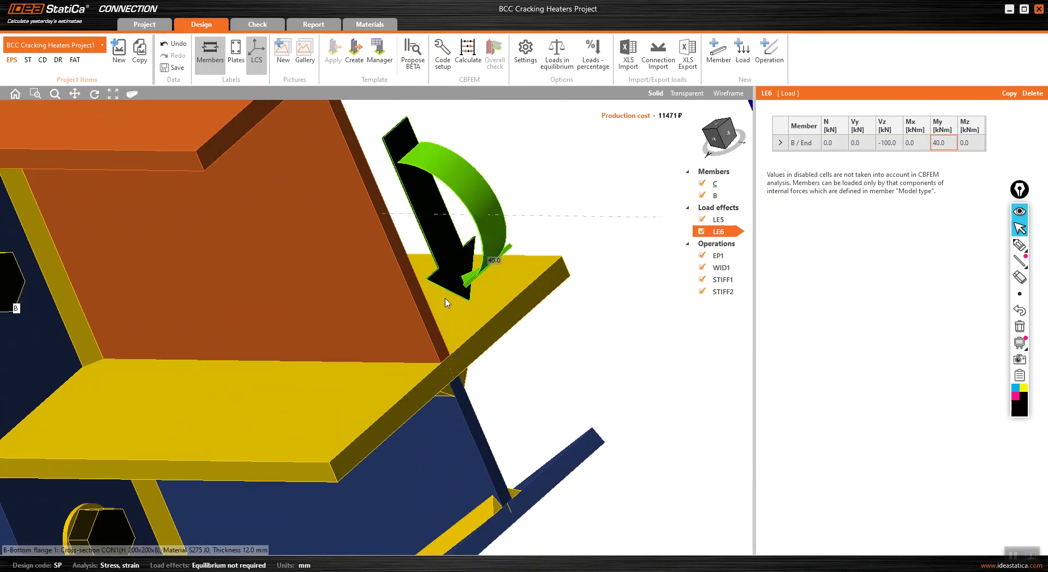
right_click_drag(493, 289, 456, 273)
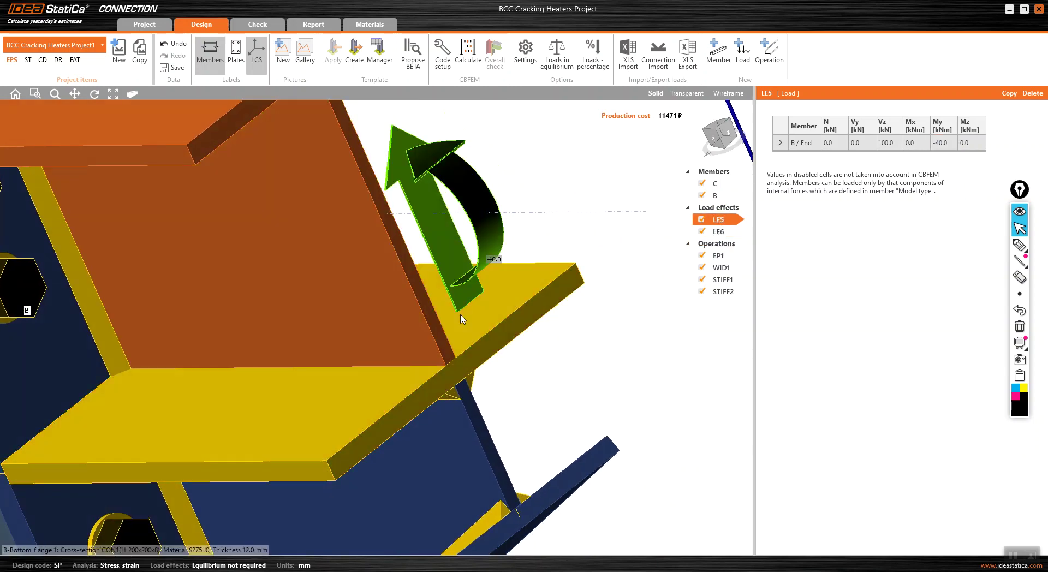
Examine the shear and moment arrows of load effect LE5 at the beam end, together with its My value.
right_click_drag(426, 302, 467, 303)
scroll(435, 307, "down", 5)
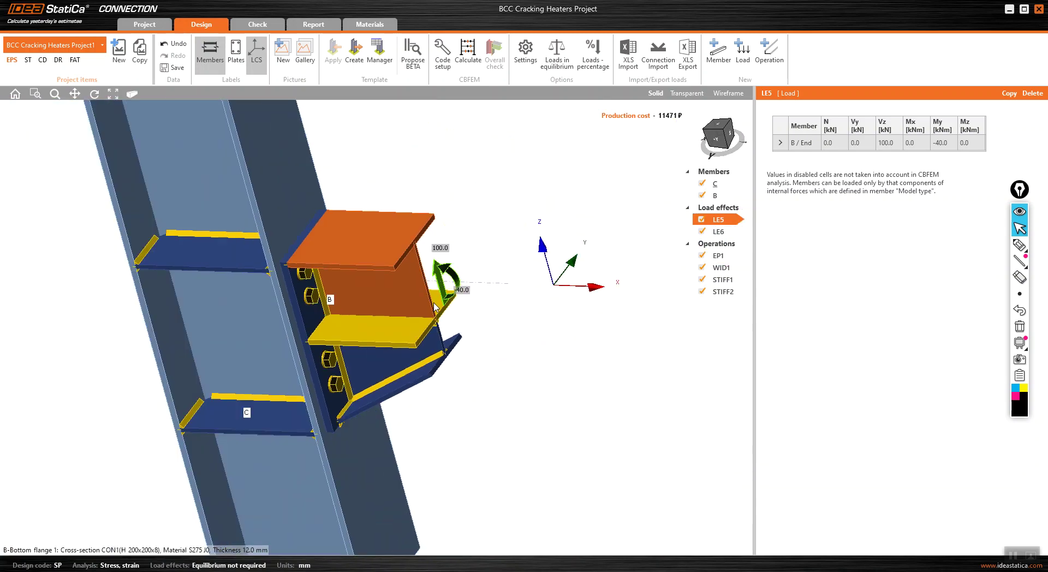
scroll(452, 300, "up", 2)
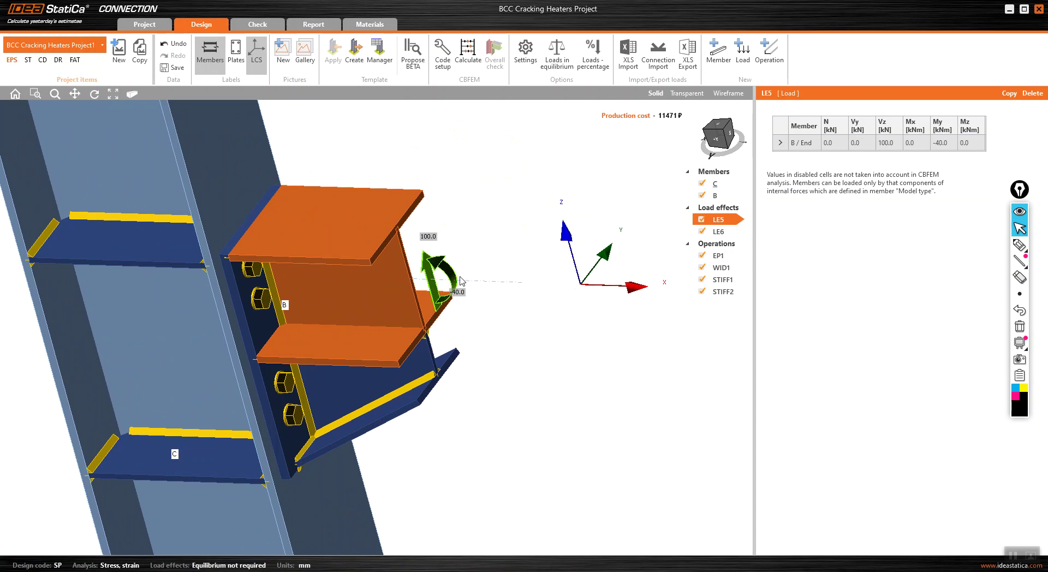
scroll(470, 281, "up", 3)
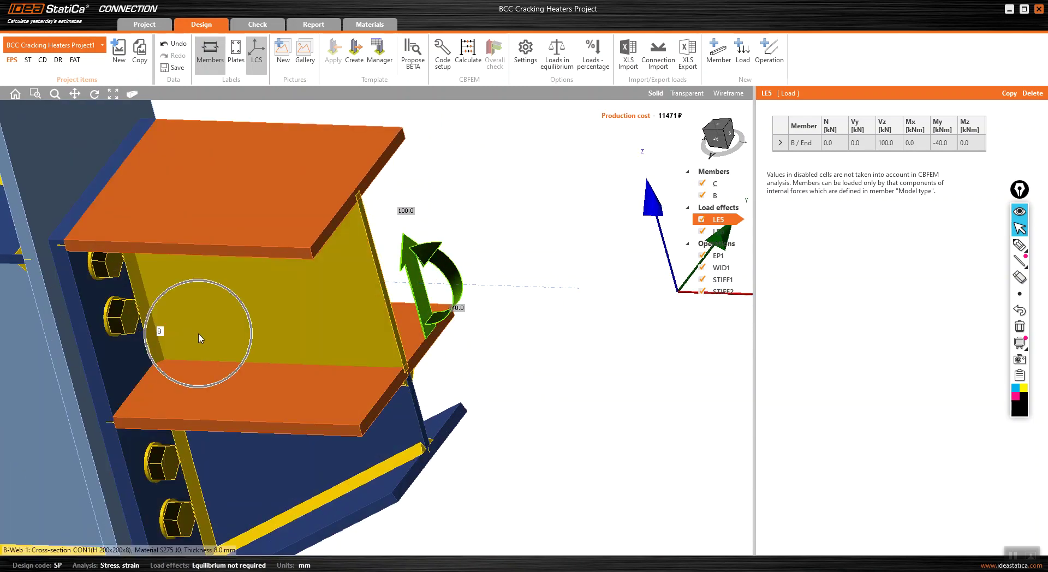
scroll(246, 330, "down", 2)
scroll(293, 322, "up", 4)
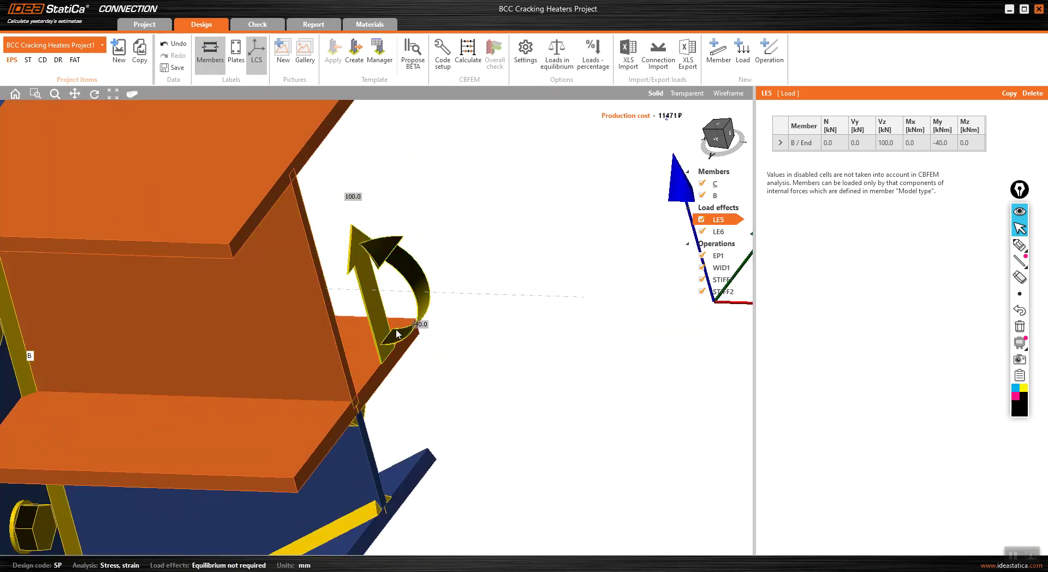
scroll(464, 345, "down", 2)
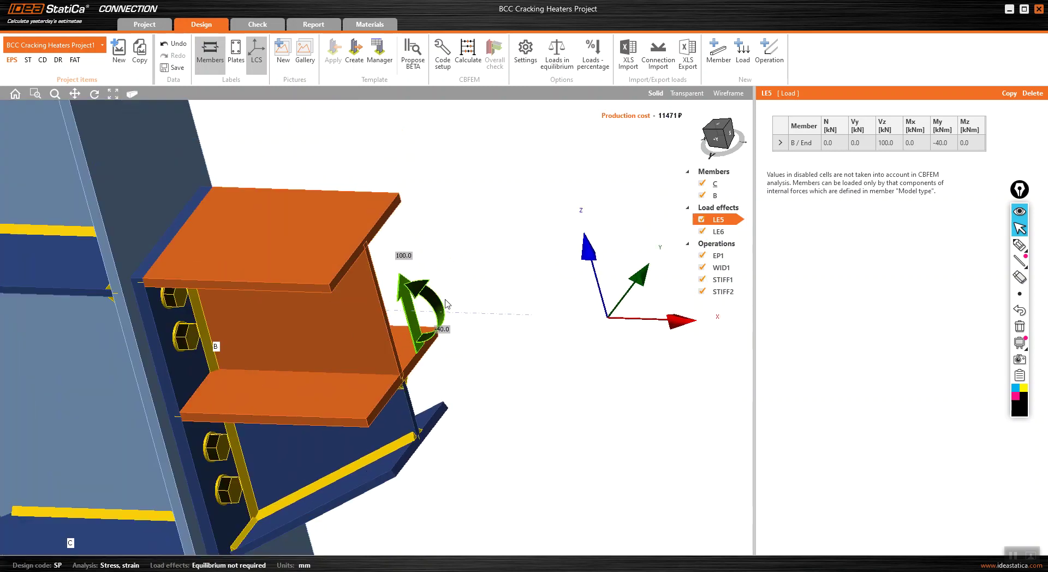
scroll(435, 304, "up", 3)
scroll(434, 304, "down", 3)
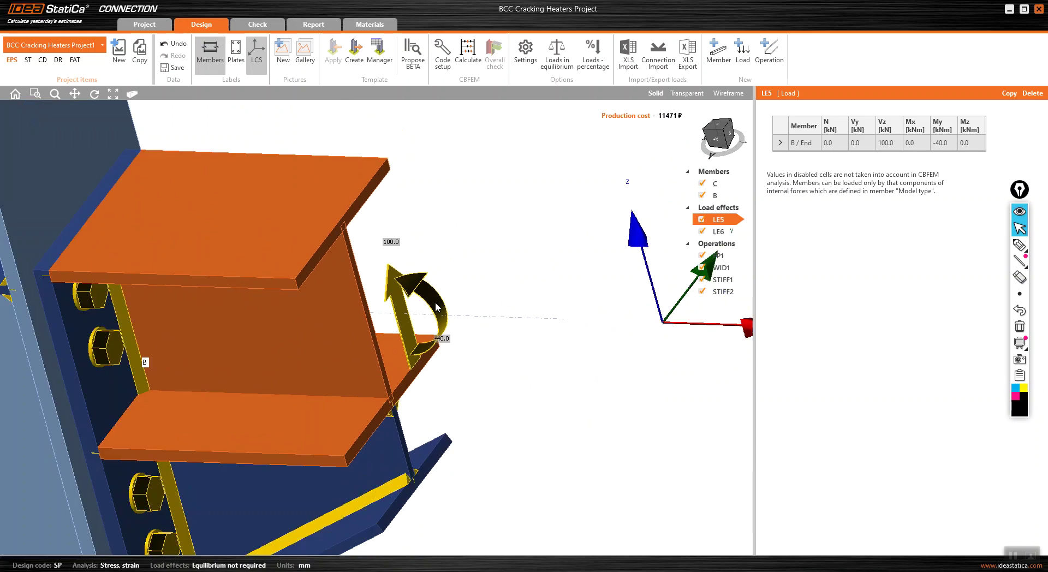
left_click(942, 143)
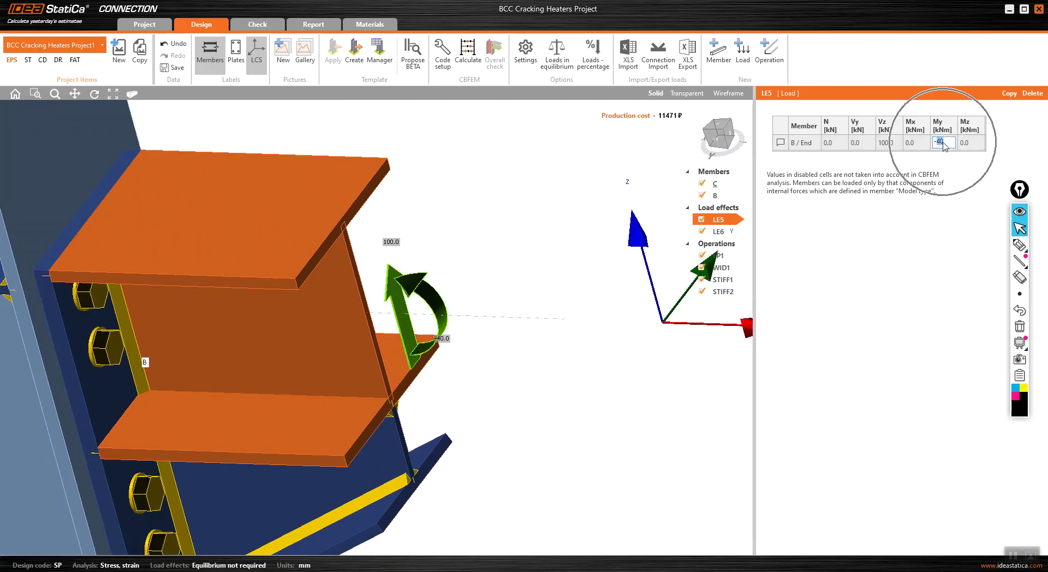
key("Return")
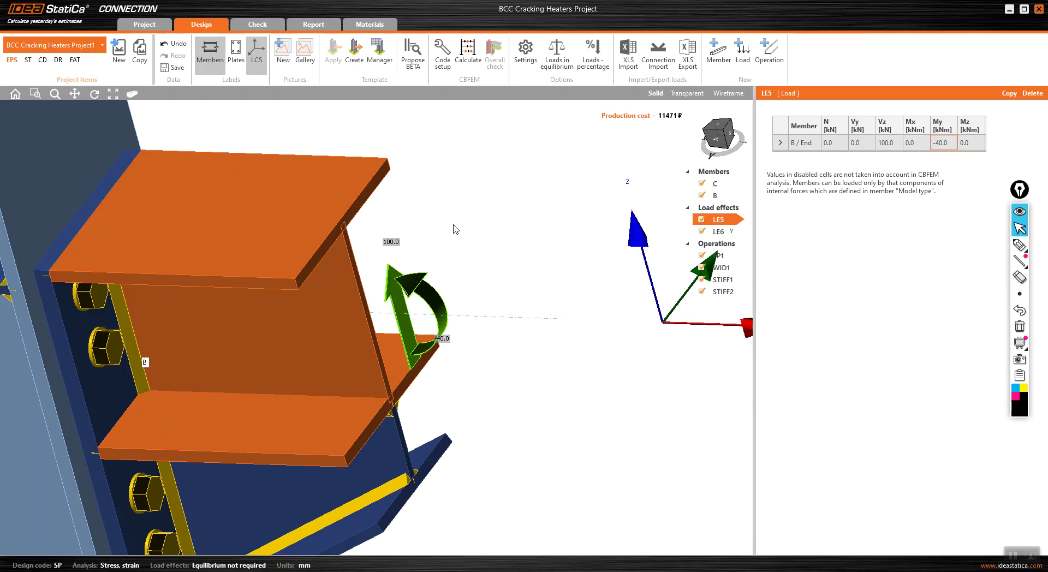
Review the model type options of beam B, comparing N-Vy-Vz-Mx-My-Mz with N-Vy-Vz.
left_click(715, 196)
left_click(882, 317)
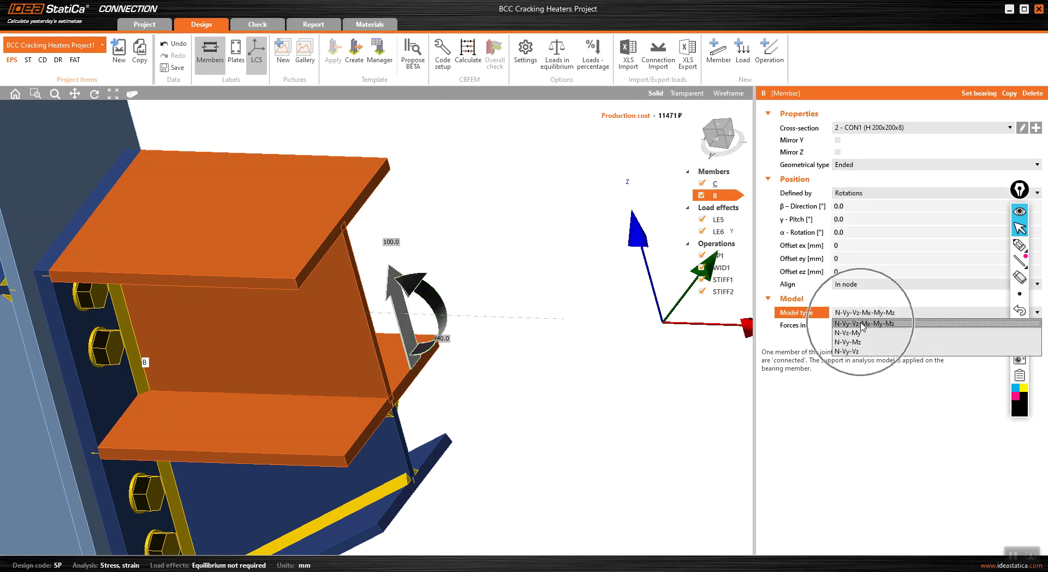
left_click(880, 326)
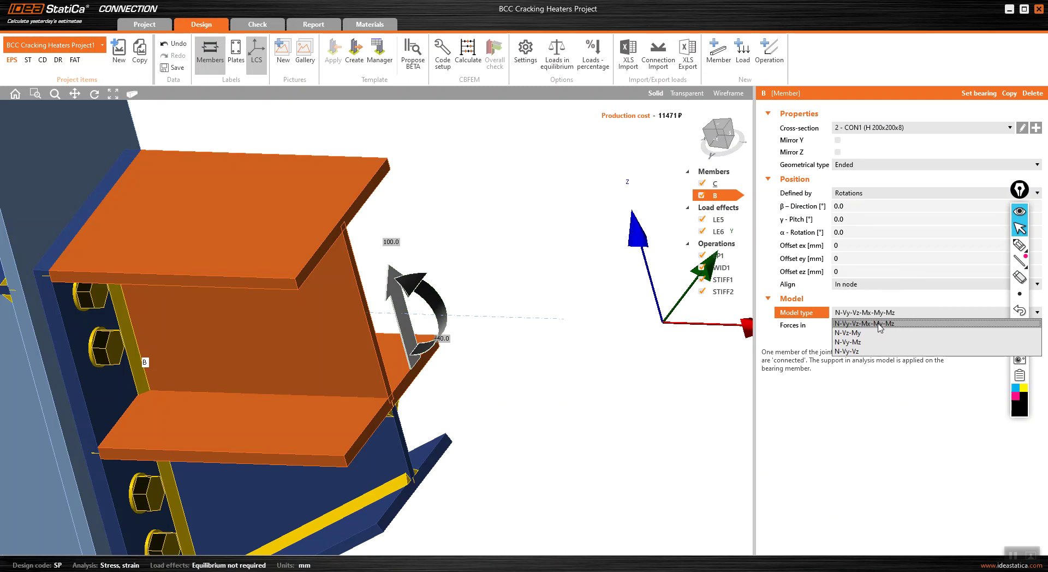
left_click(849, 353)
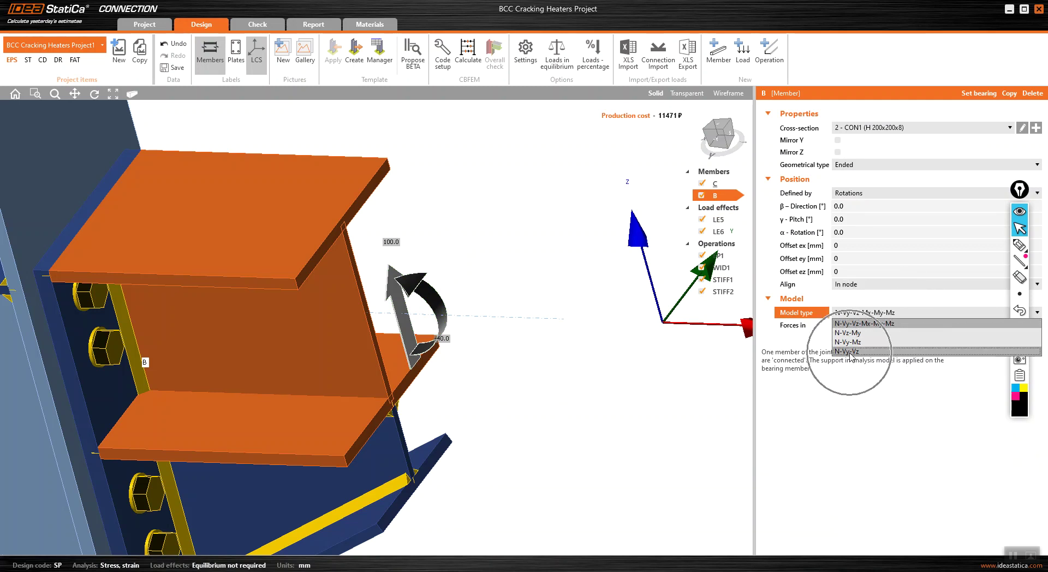
scroll(473, 273, "down", 3)
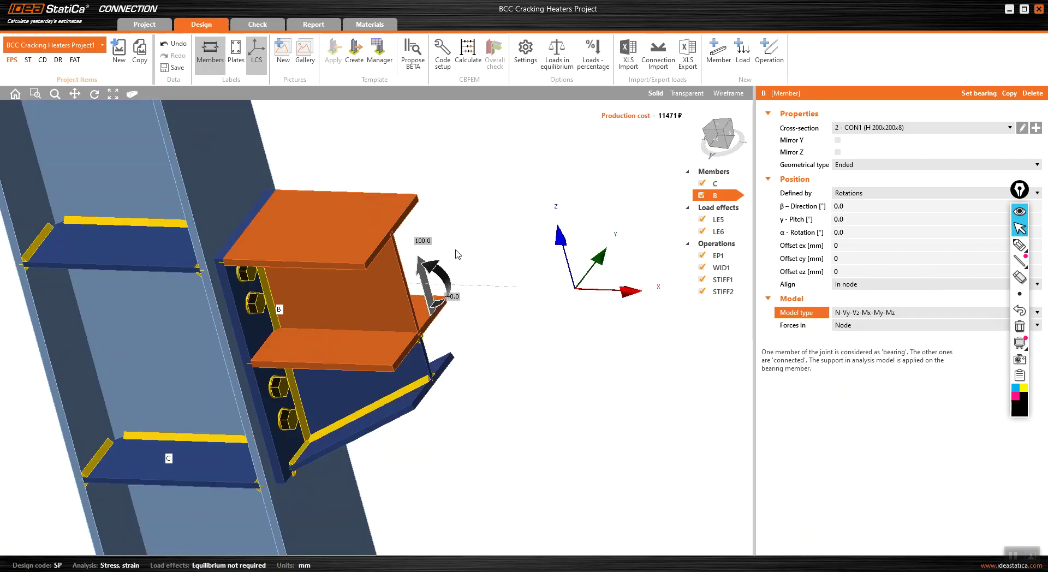
scroll(411, 288, "up", 3)
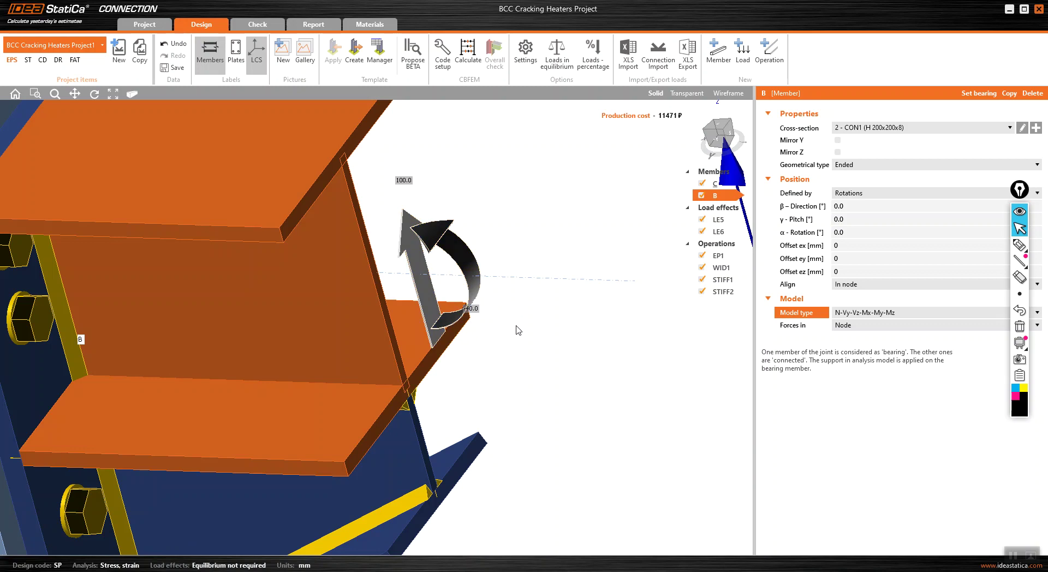
scroll(474, 254, "down", 2)
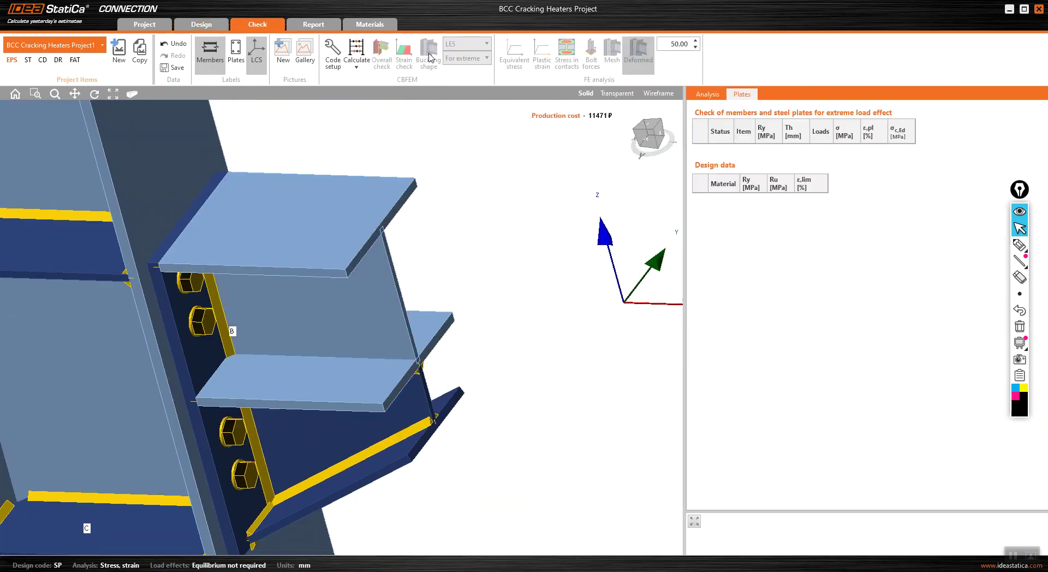
Calculate the haunched connection and display its equivalent stress plot.
left_click(356, 51)
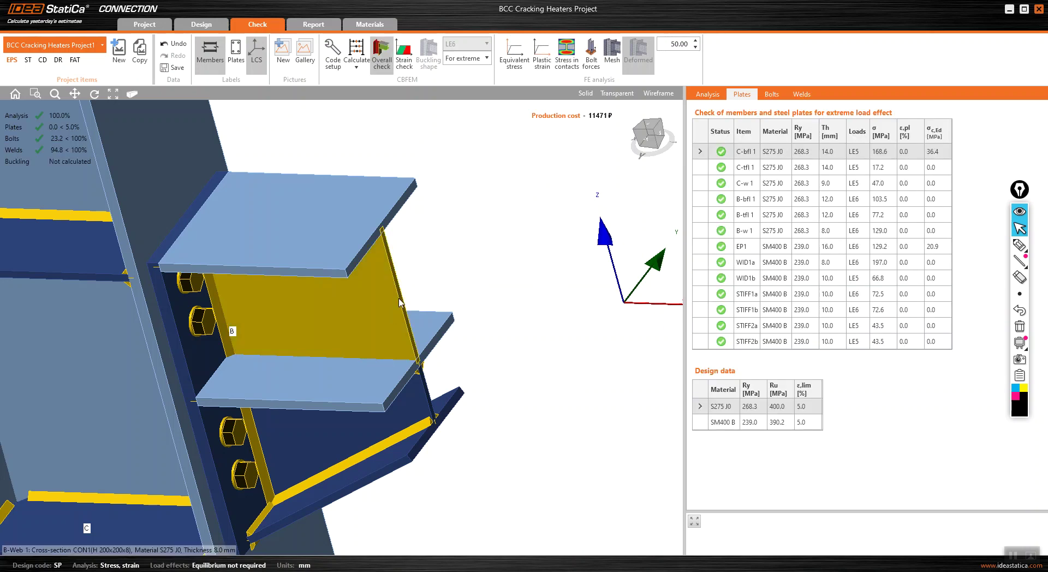
scroll(401, 299, "down", 5)
left_click(514, 55)
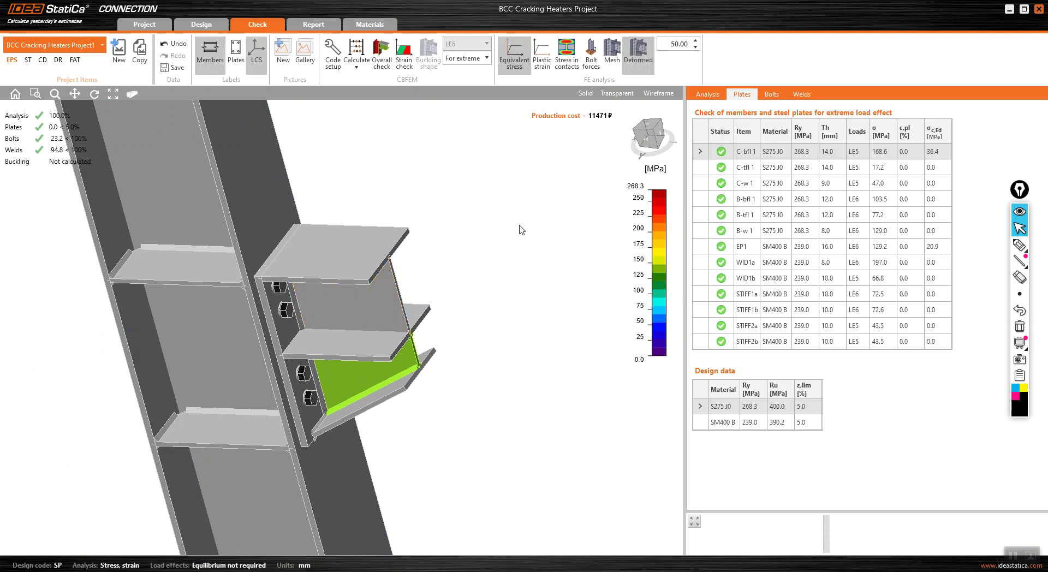
scroll(461, 293, "up", 3)
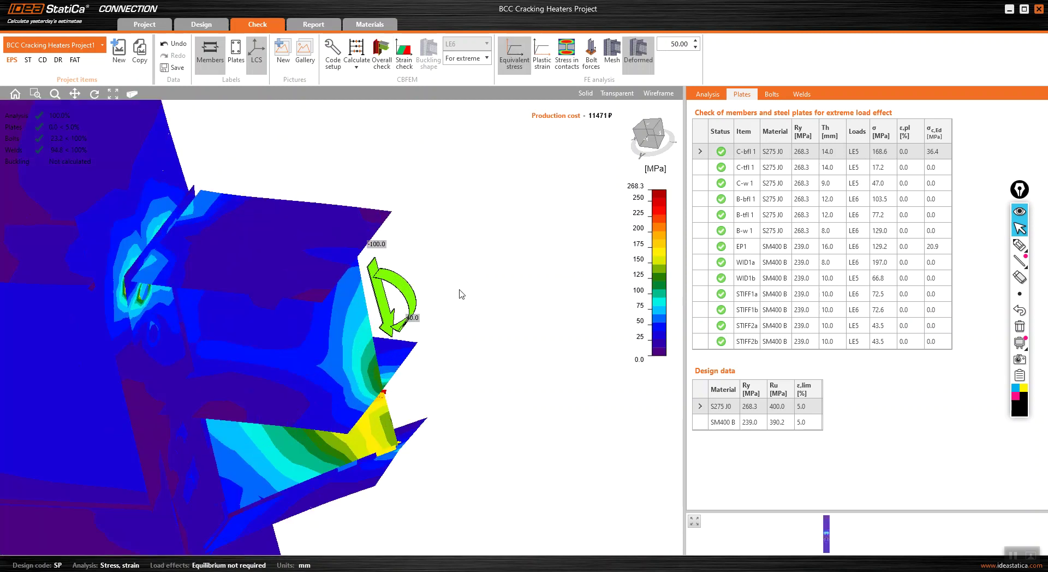
scroll(504, 206, "down", 2)
Display the bolt forces and examine upper bolts B2 and B4 under LE6 from the +Y side.
left_click(591, 54)
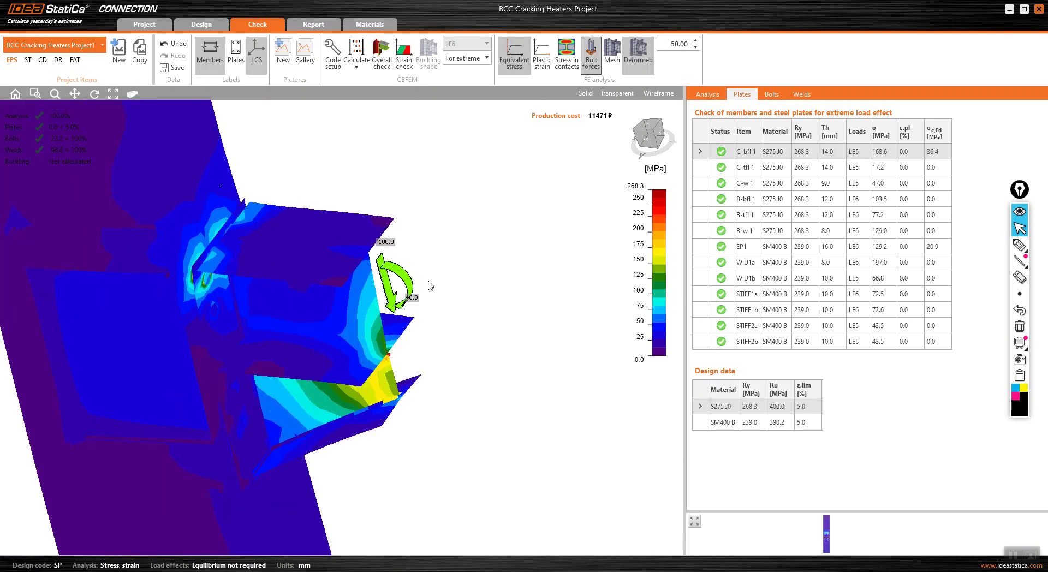
right_click_drag(341, 280, 324, 303)
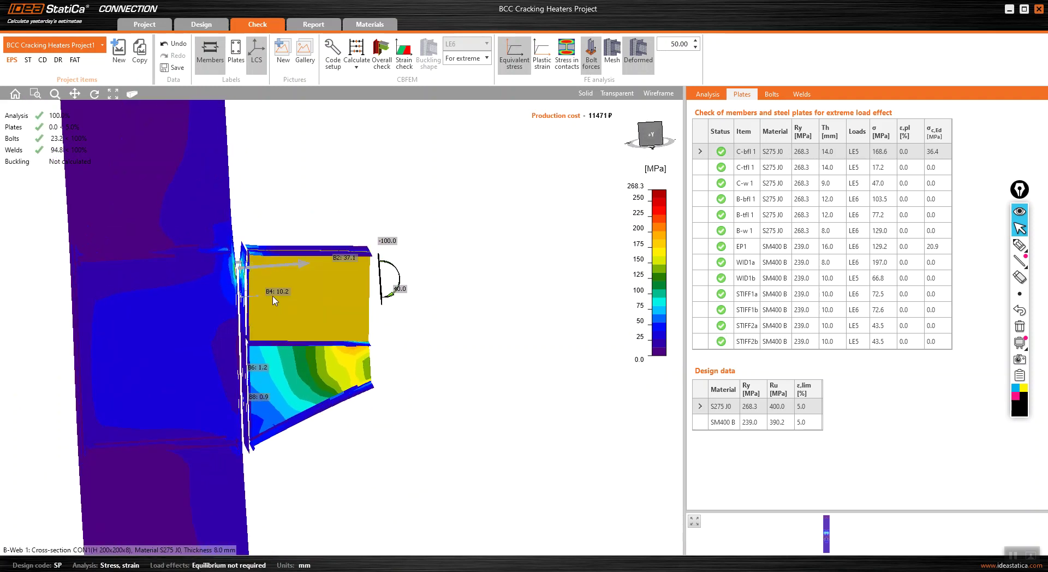
scroll(279, 290, "up", 3)
scroll(278, 286, "up", 2)
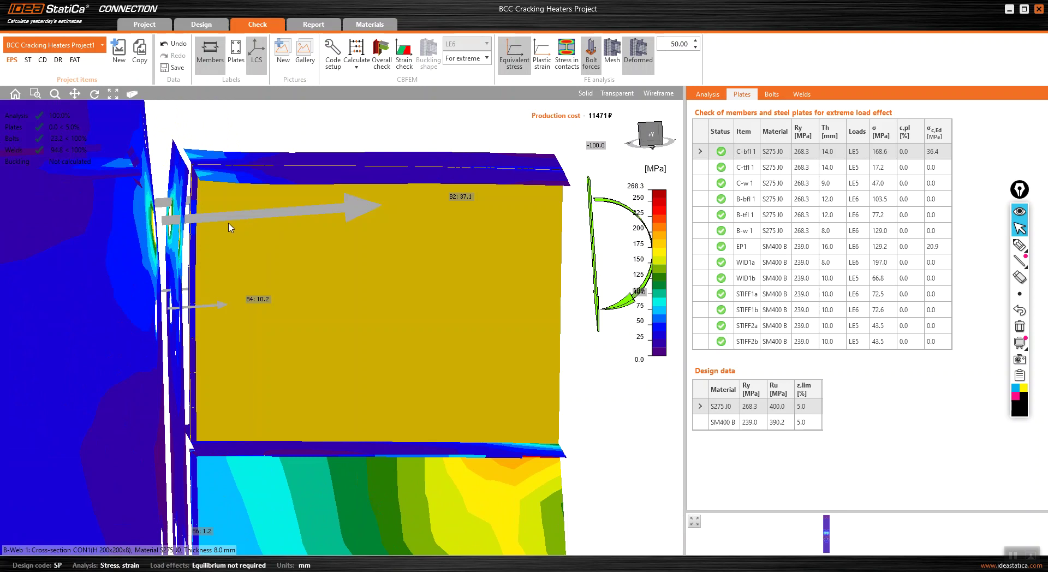
Switch the haunched connection's stress plot and bolt force display from load effect LE6 to LE5 in the FE analysis results.
scroll(230, 228, "down", 3)
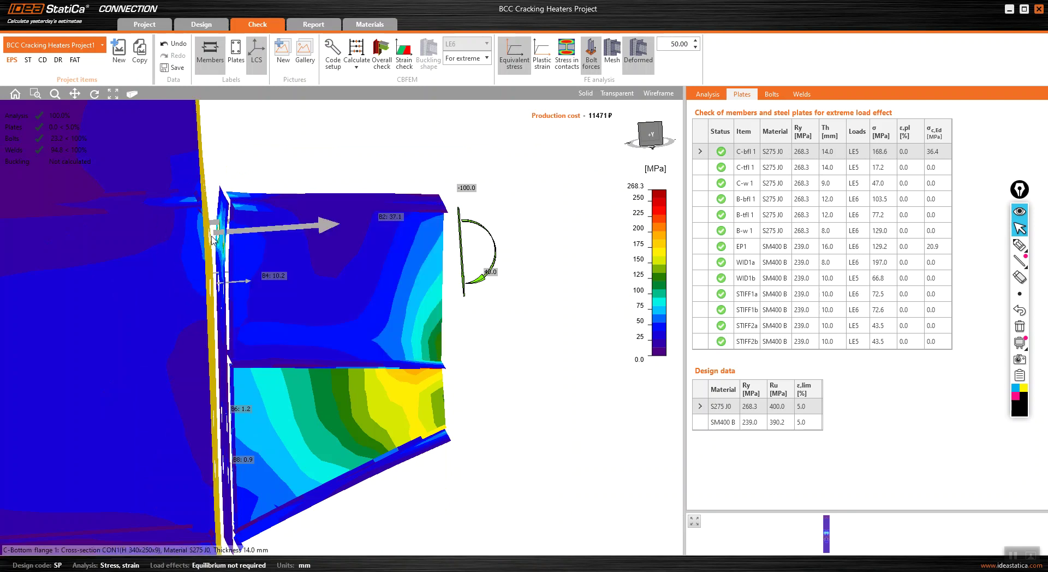
right_click_drag(467, 299, 477, 275)
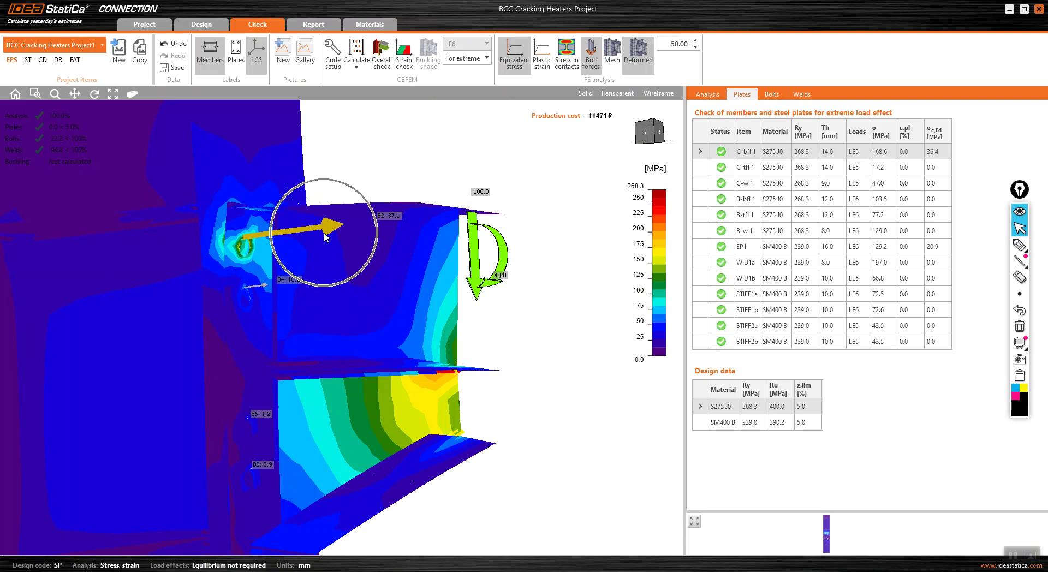
scroll(324, 236, "down", 3)
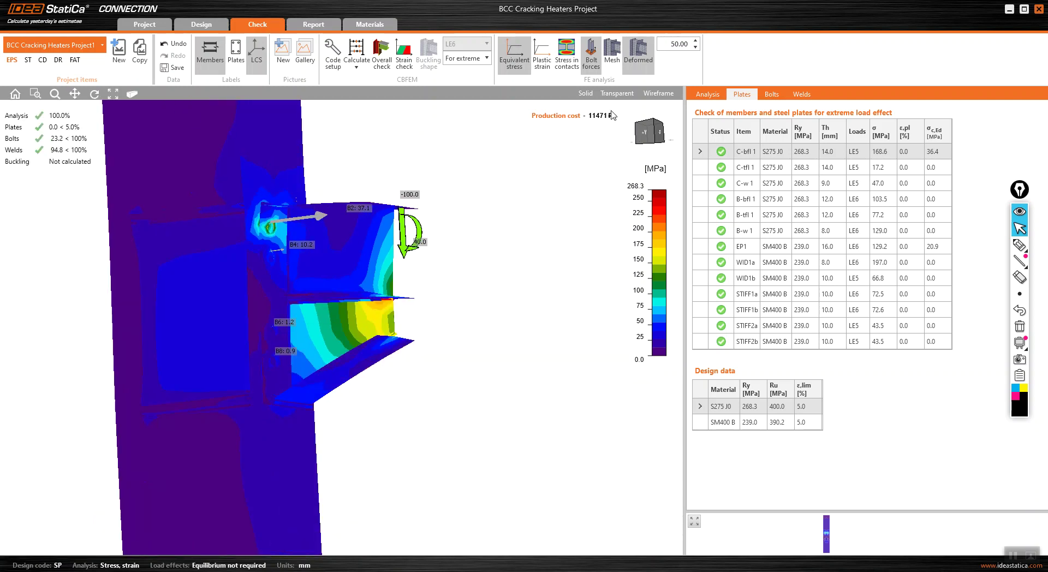
left_click(708, 94)
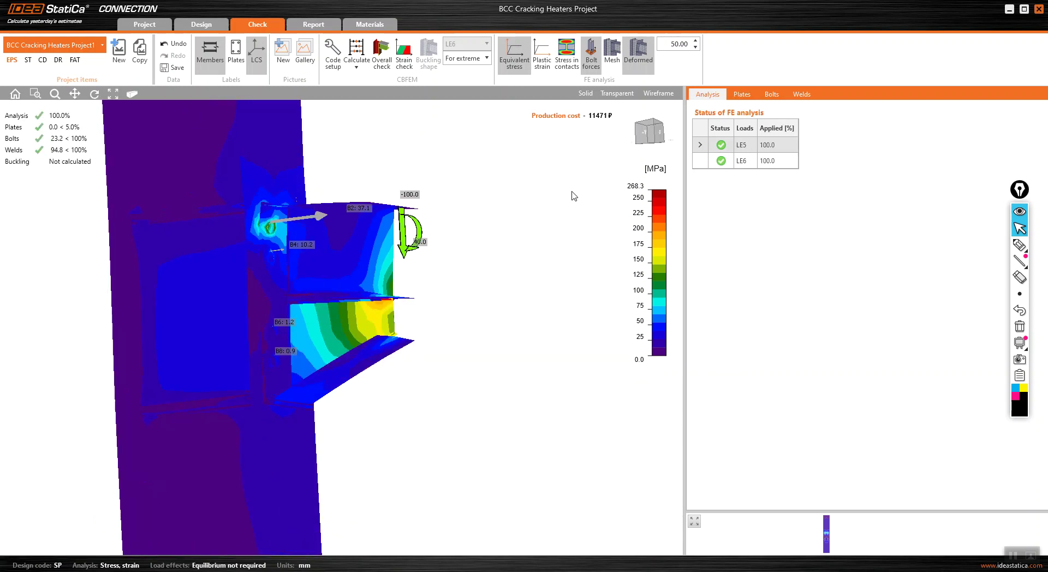
left_click(705, 164)
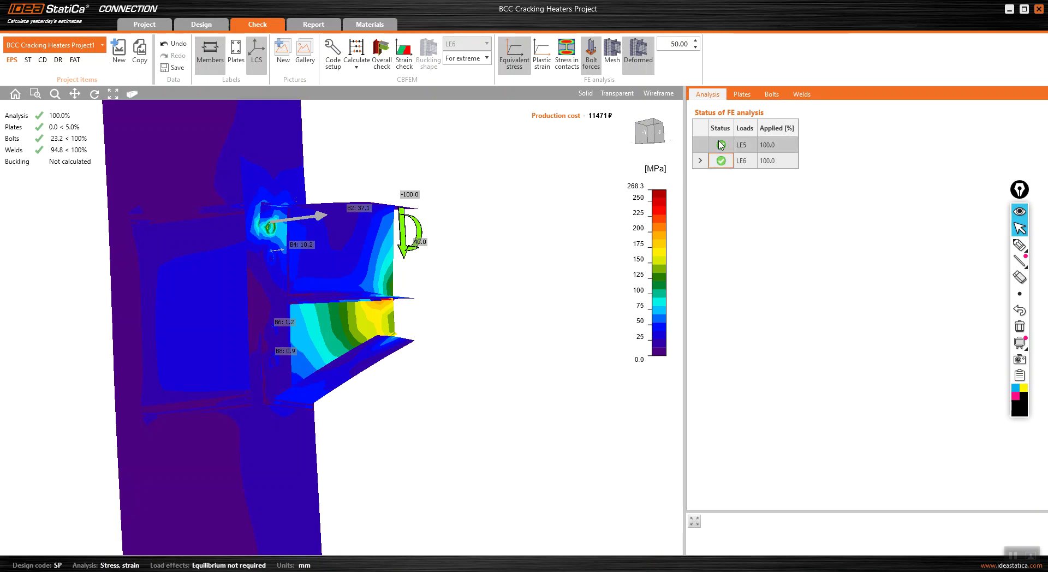
key("Up")
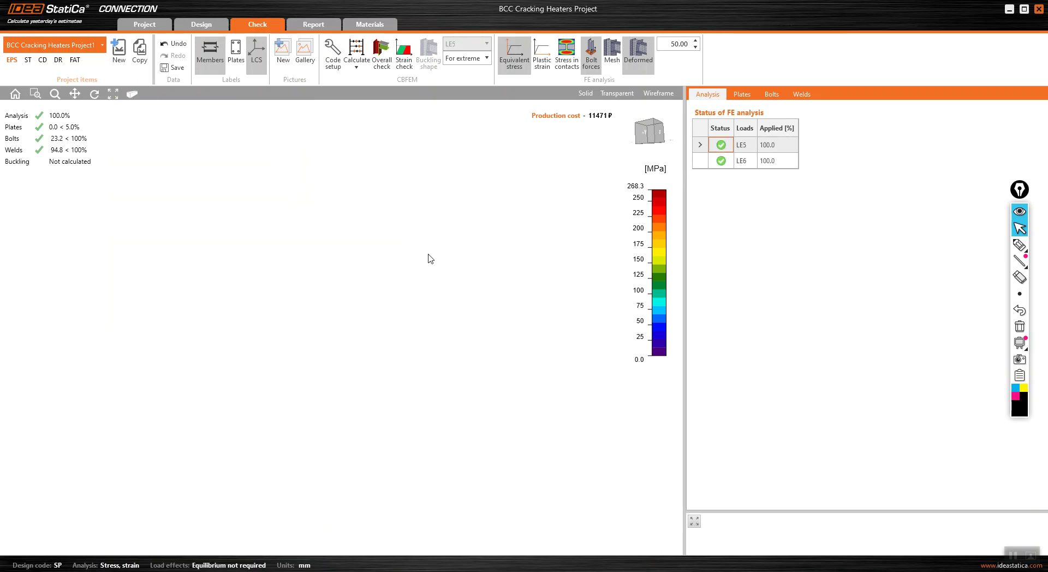
right_click_drag(468, 235, 421, 237)
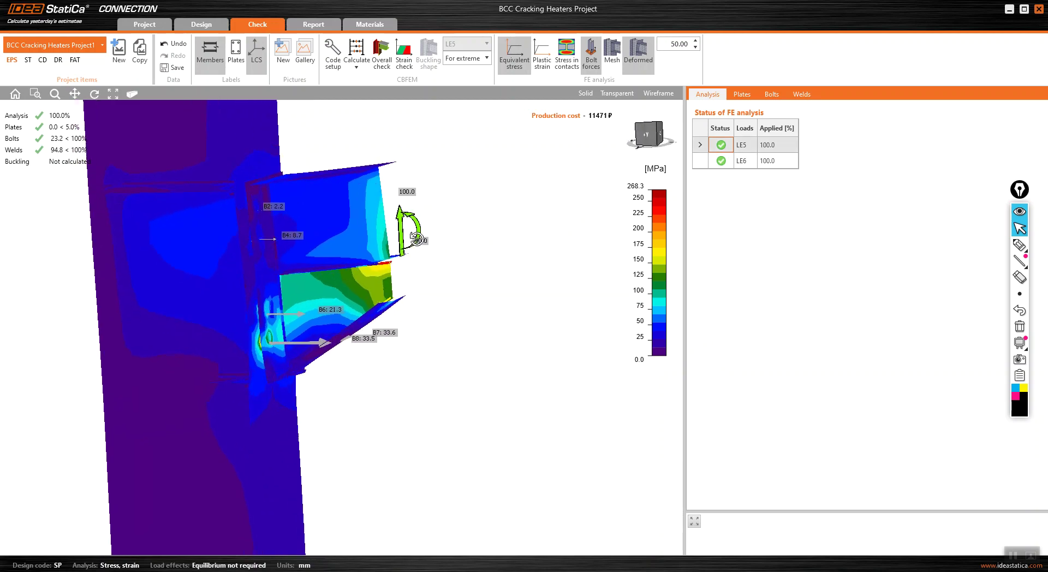
Examine the force arrows of lower bolts B6, B7 and B8 at the haunch under LE5 from the +Y side.
scroll(421, 238, "up", 3)
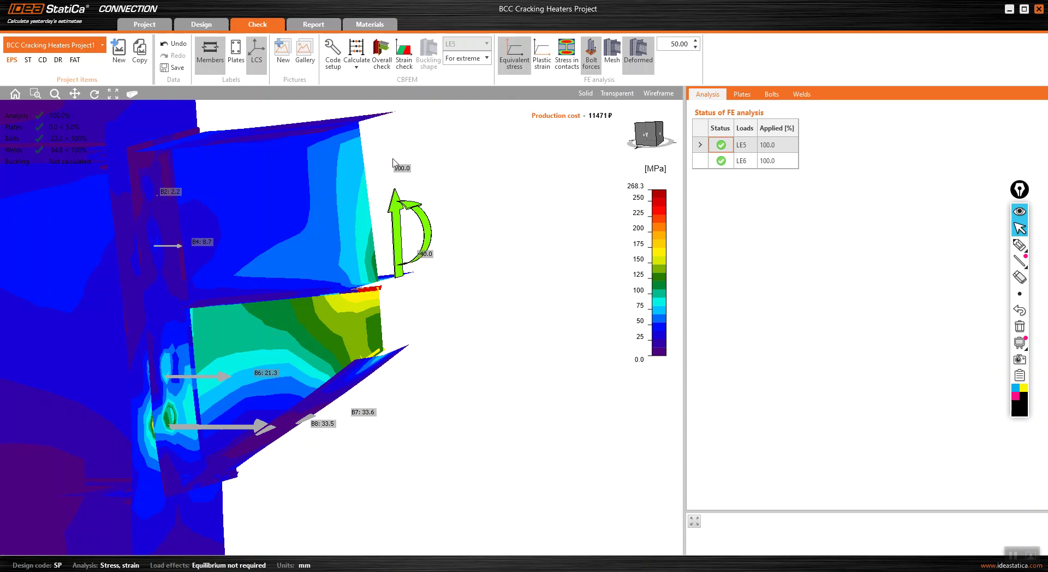
right_click_drag(280, 382, 284, 392)
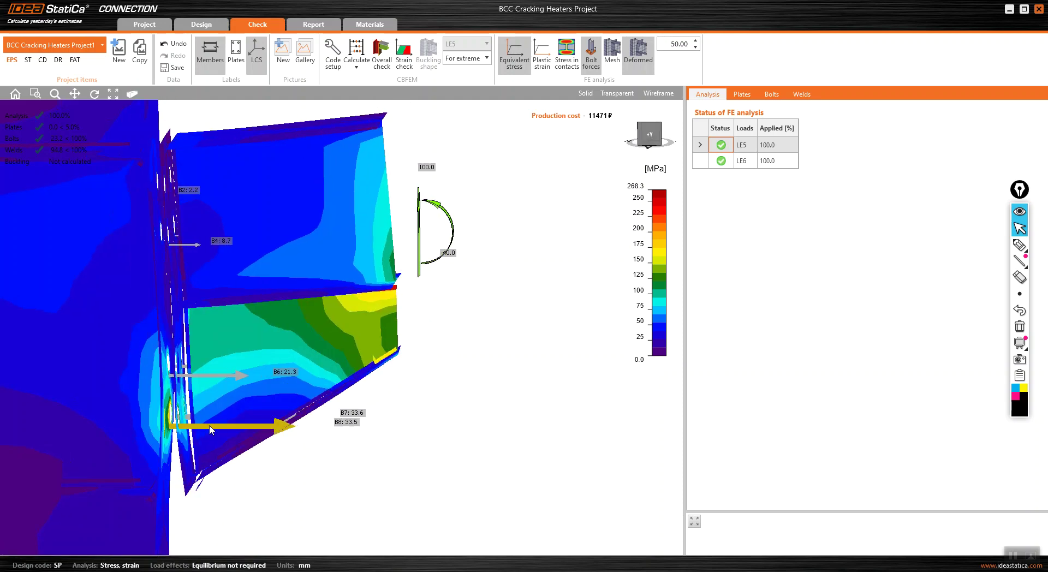
right_click_drag(368, 346, 277, 400)
scroll(278, 400, "up", 3)
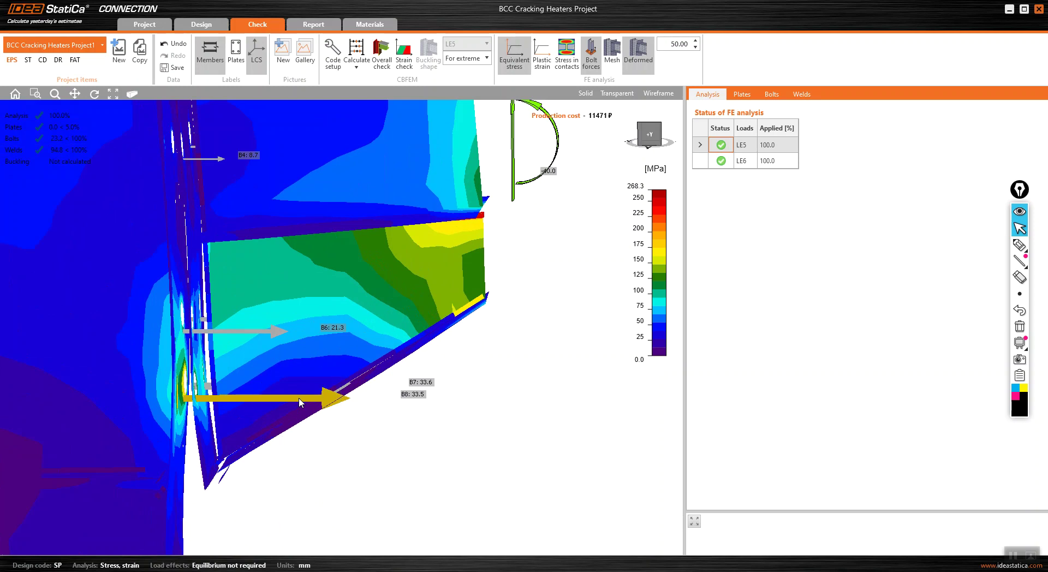
scroll(300, 402, "down", 5)
right_click_drag(328, 350, 376, 364)
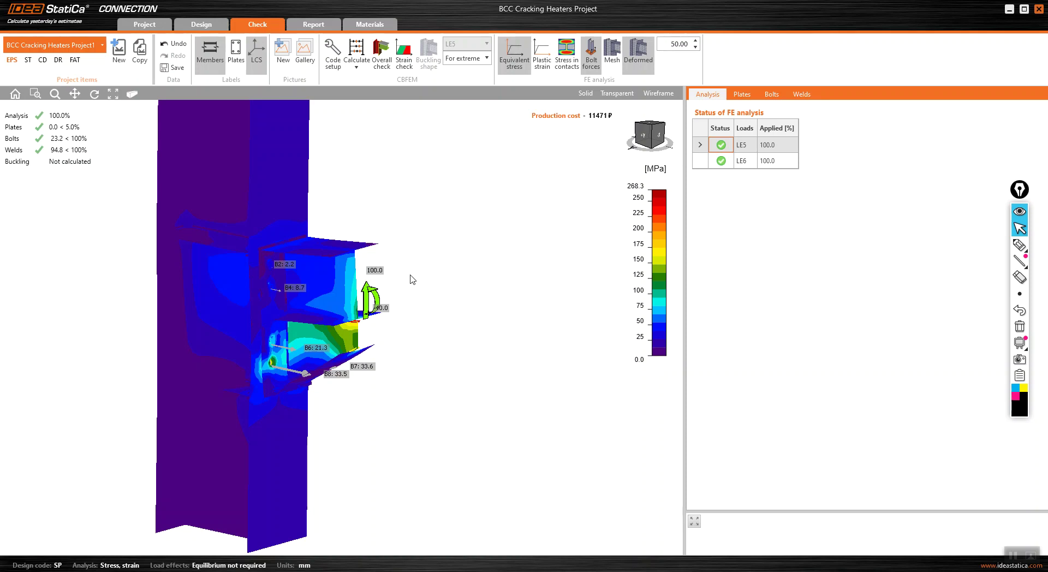
scroll(412, 280, "down", 2)
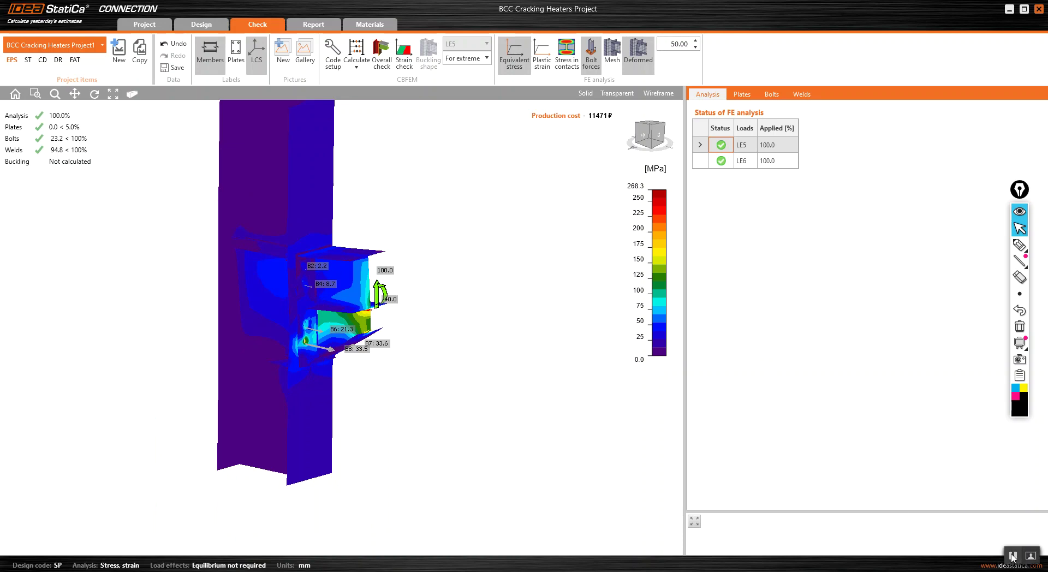
left_click(903, 571)
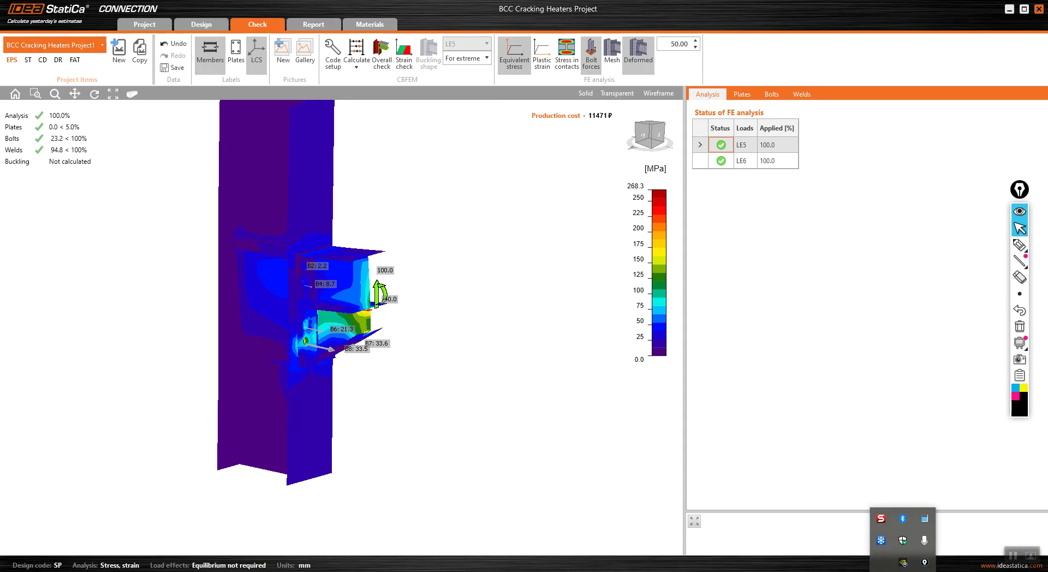